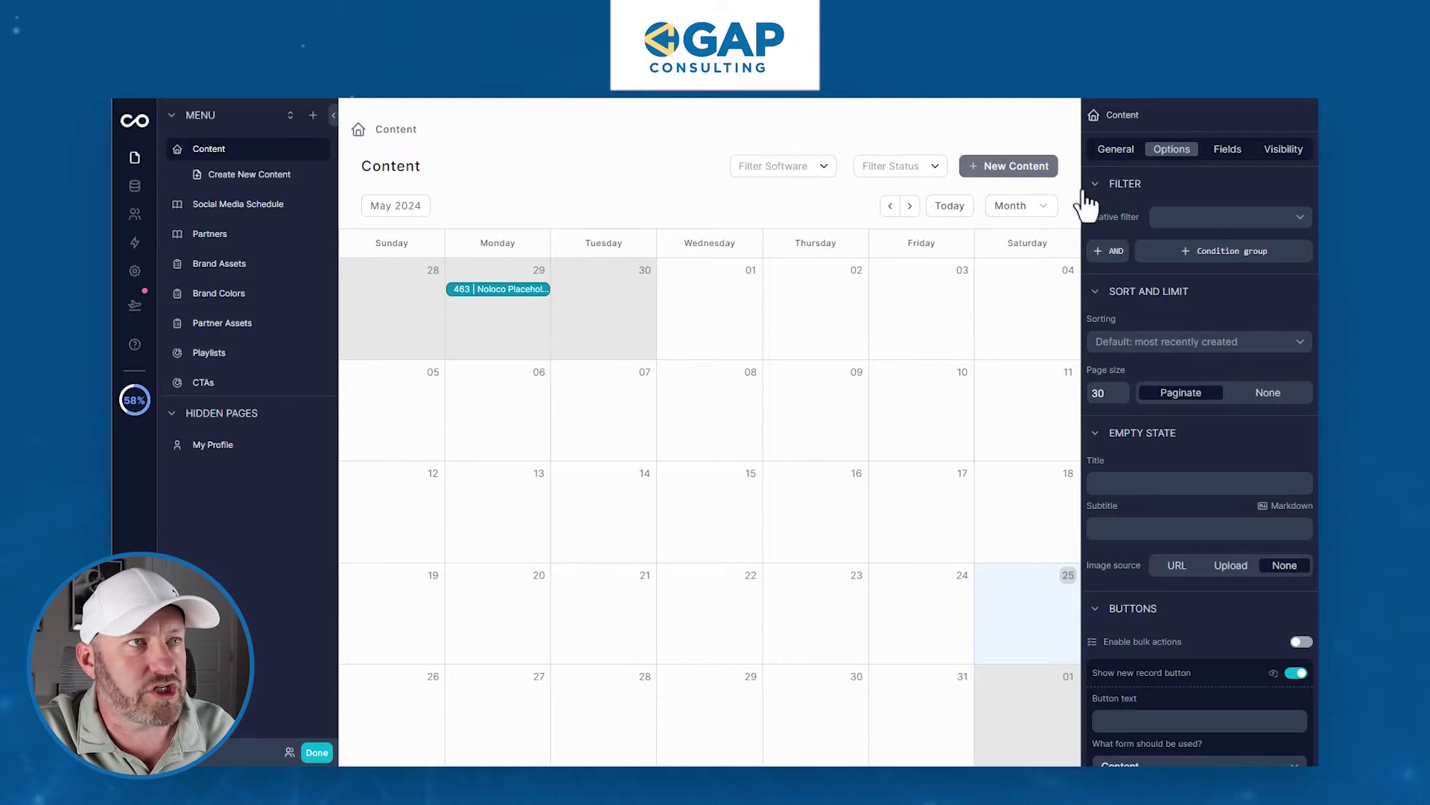
- Relabel the Content view's new-record button to 'Add New Video'
click(1180, 154)
scroll(1224, 384, down, 5)
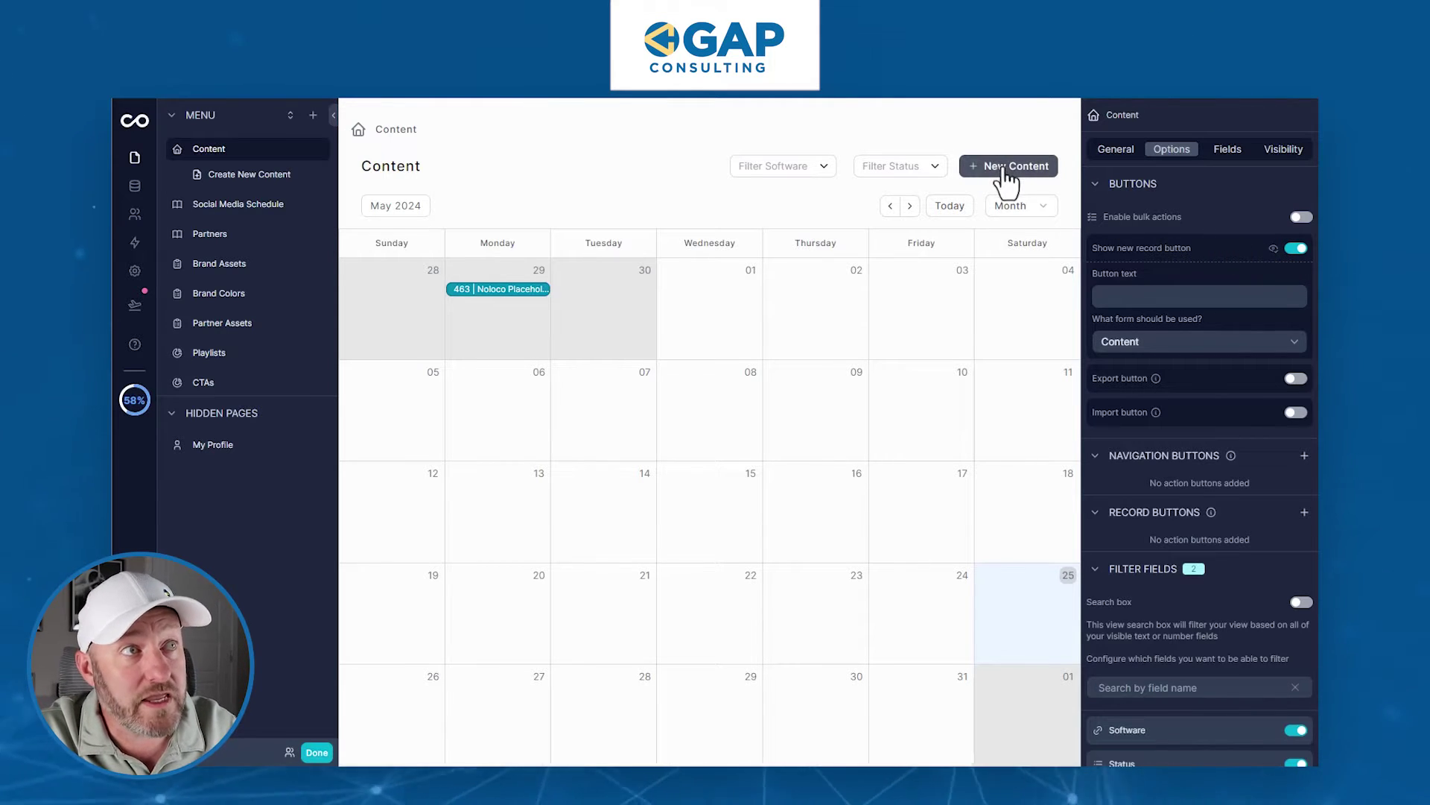
click(1164, 296)
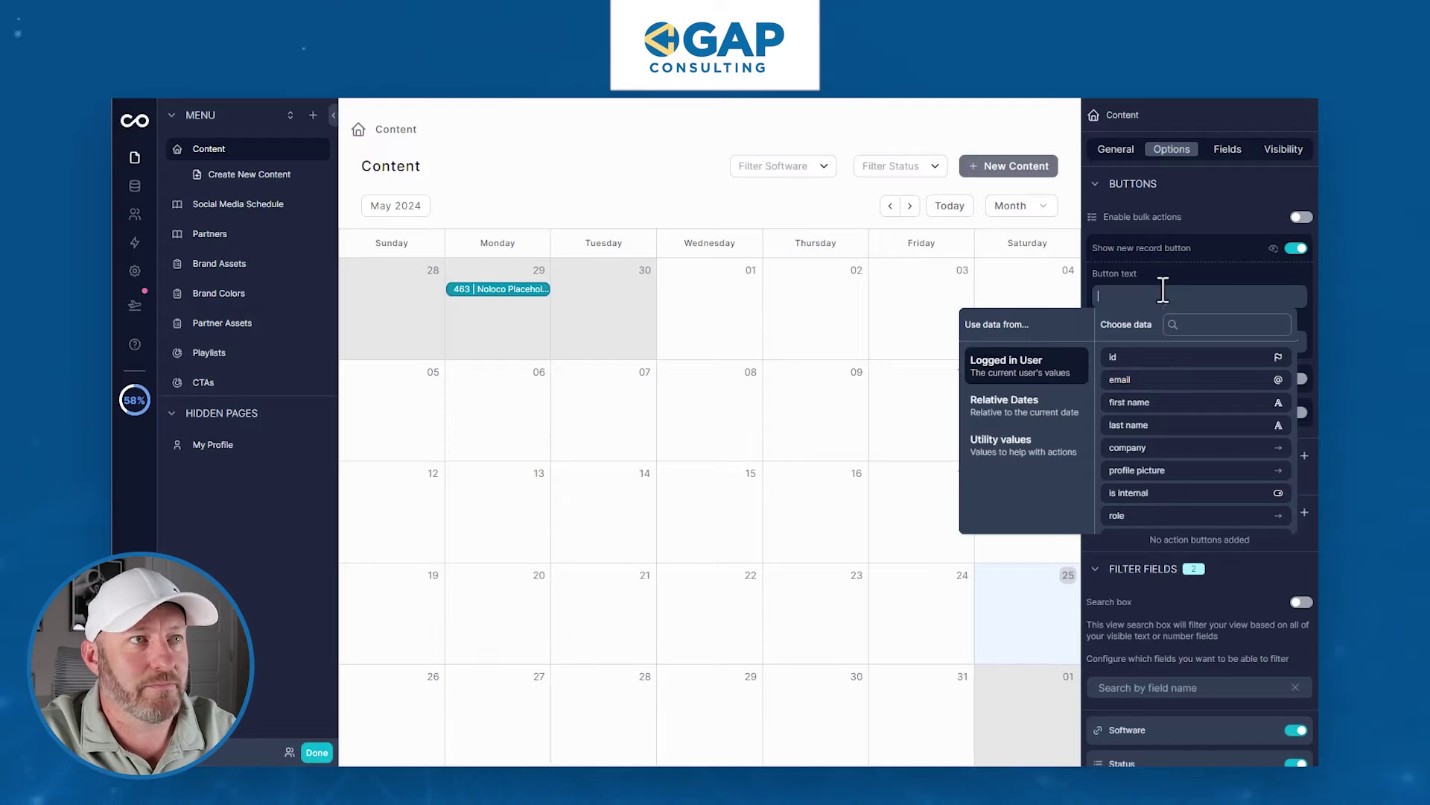
click(1160, 271)
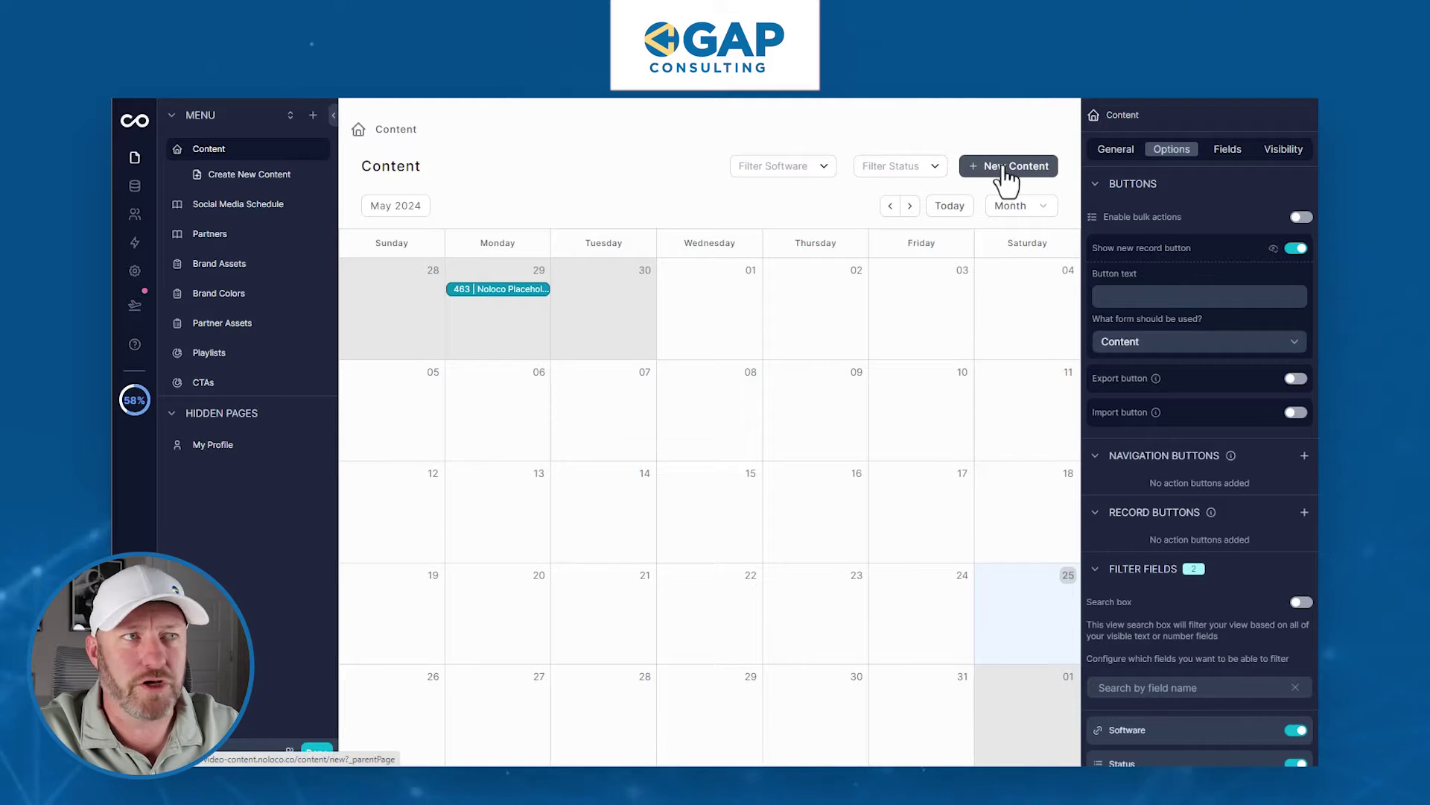
click(1181, 297)
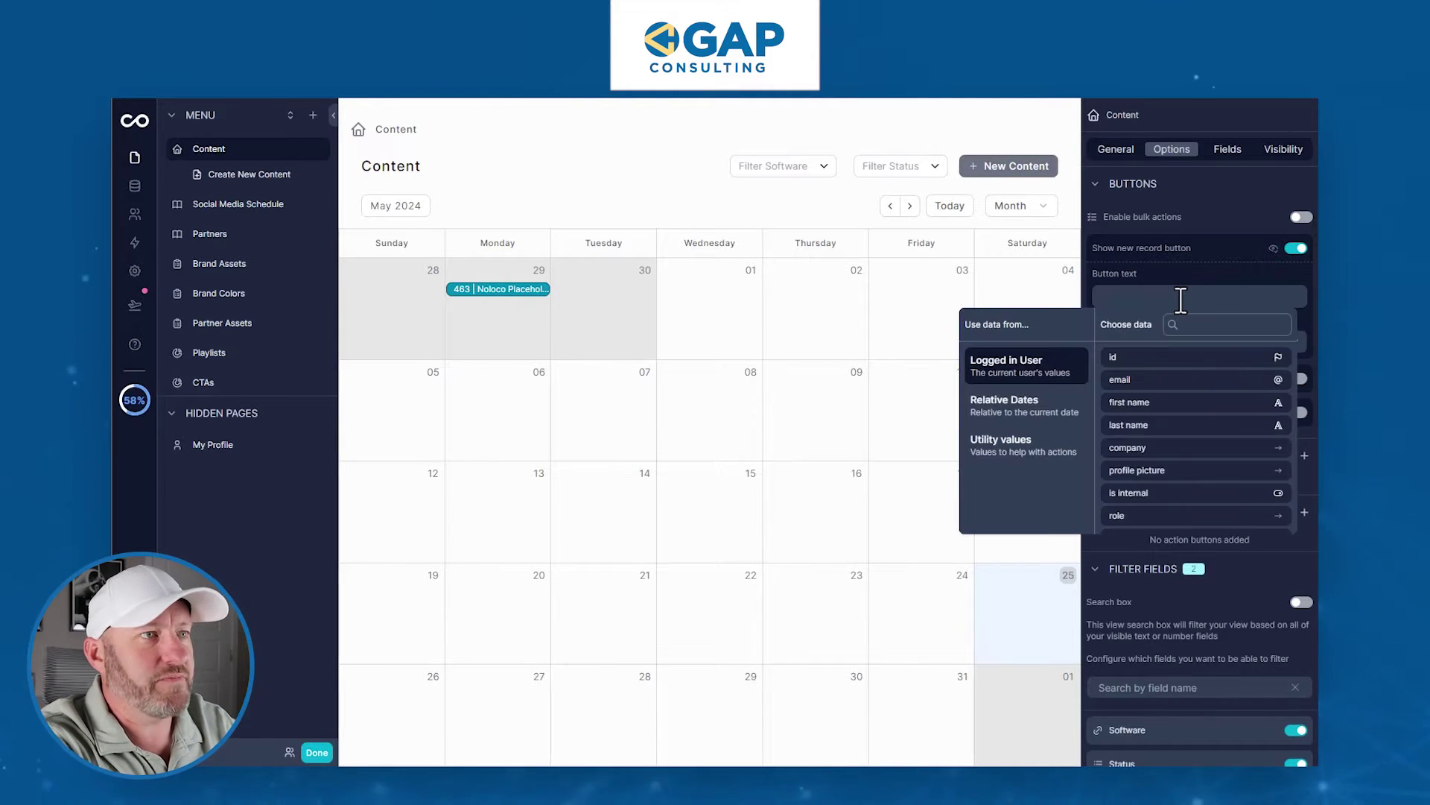
text(Add New Video)
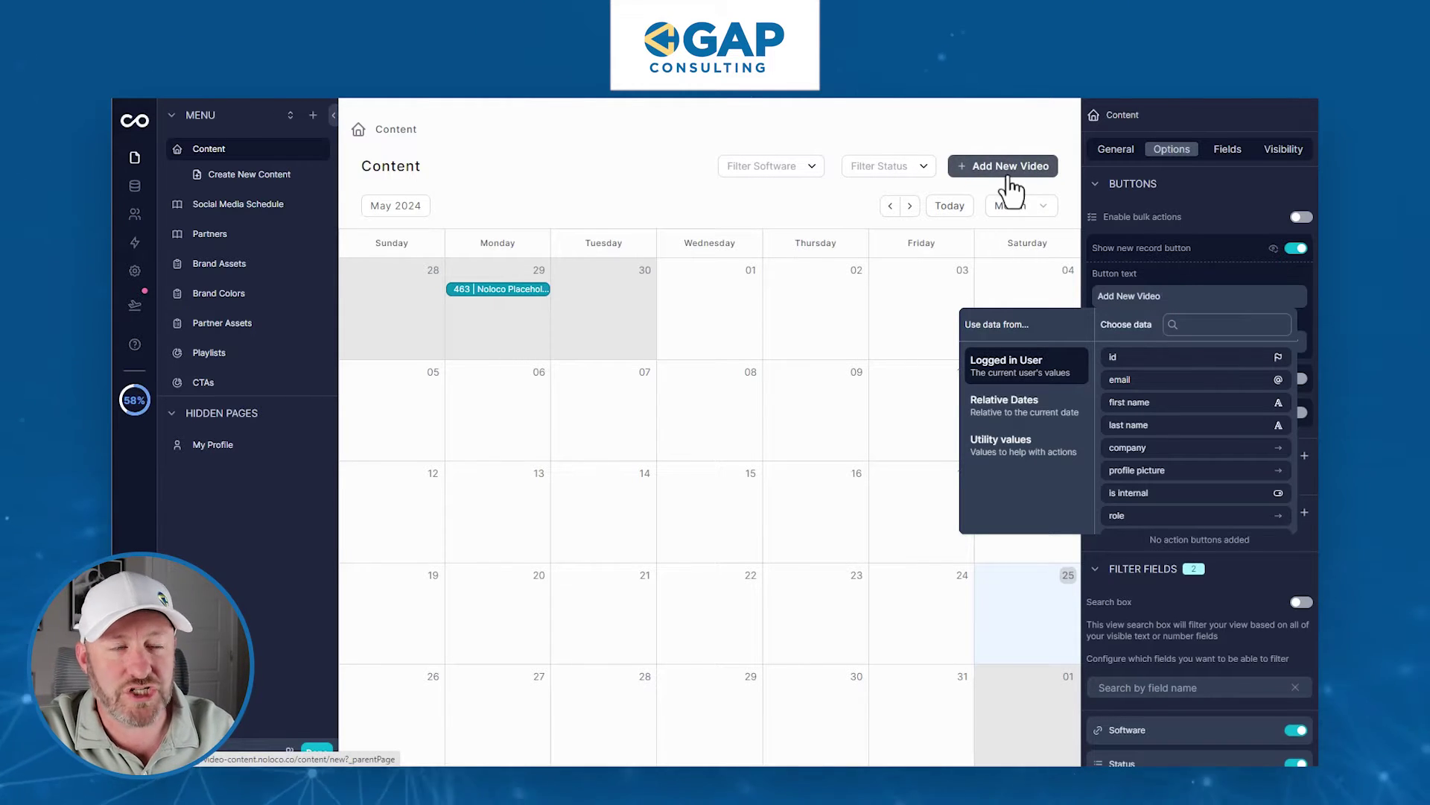
click(1022, 138)
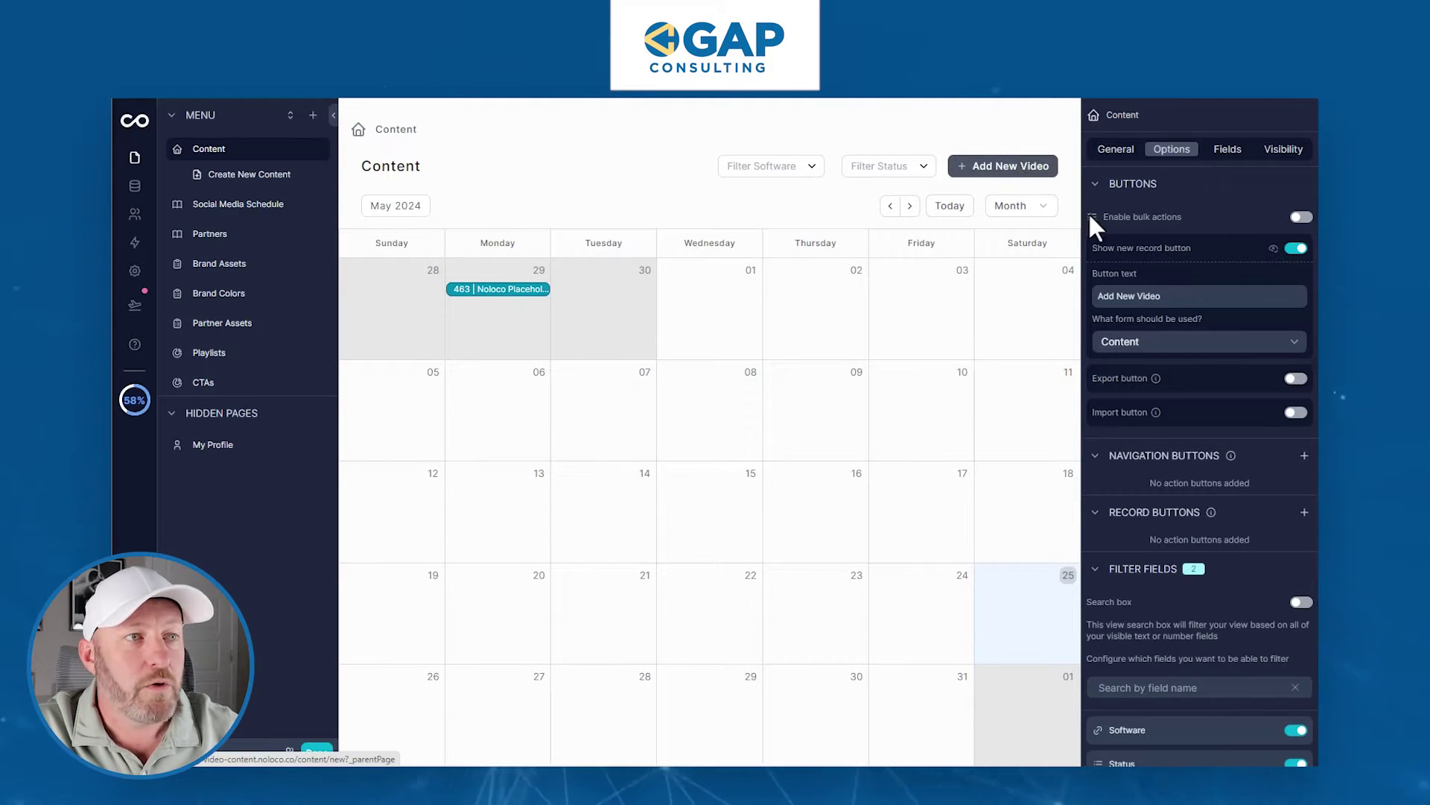
- Keep Content as the form that new records use
click(1136, 344)
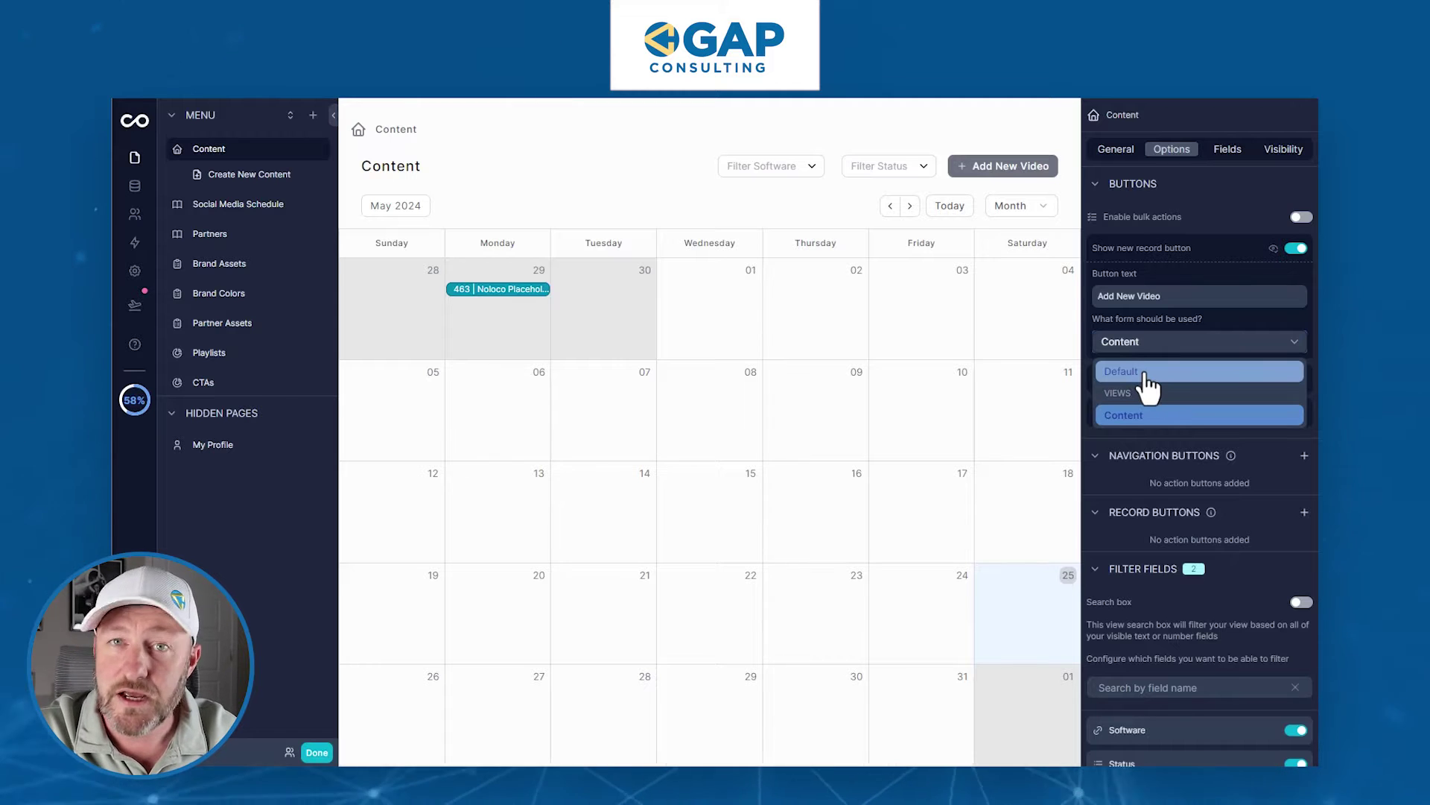
click(1158, 424)
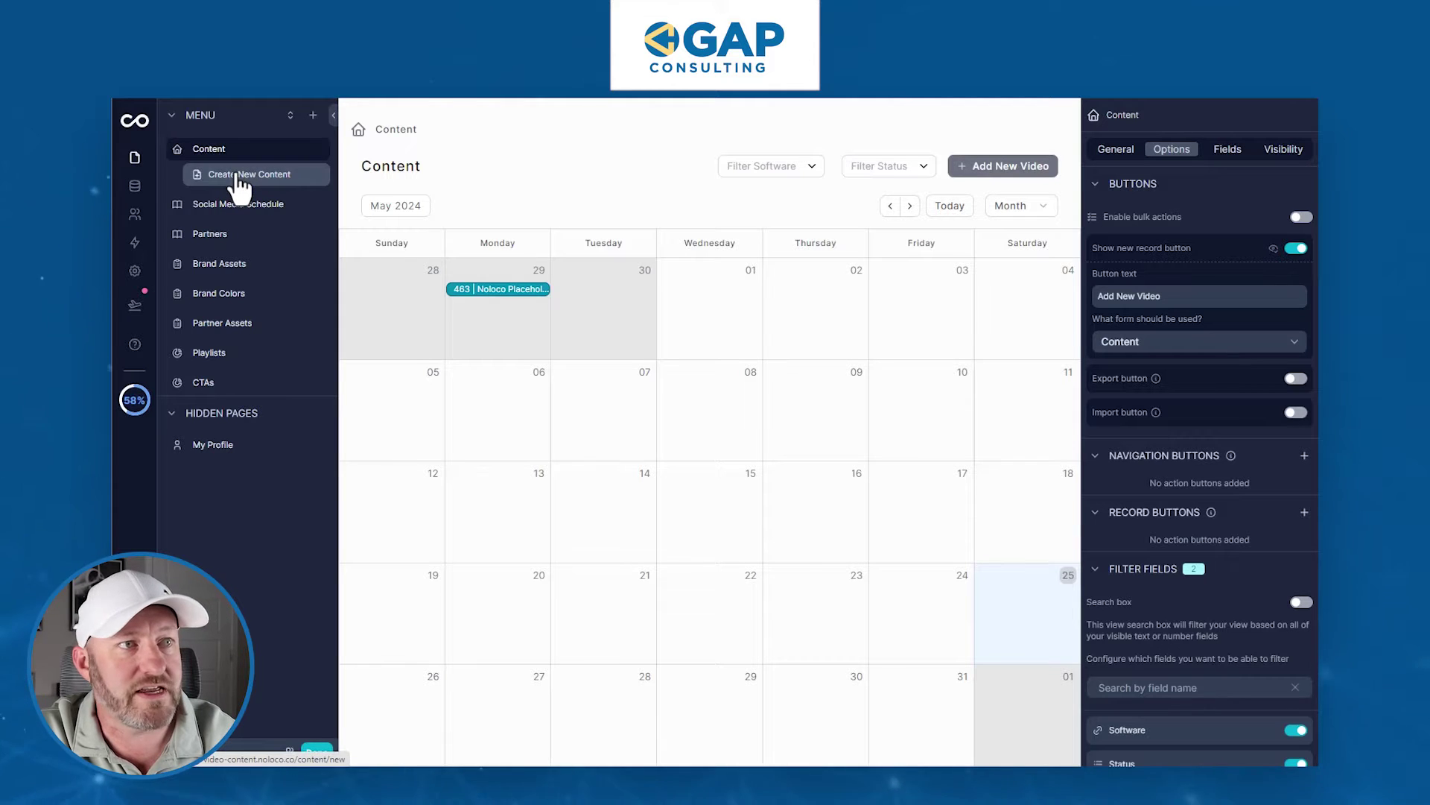
click(1022, 166)
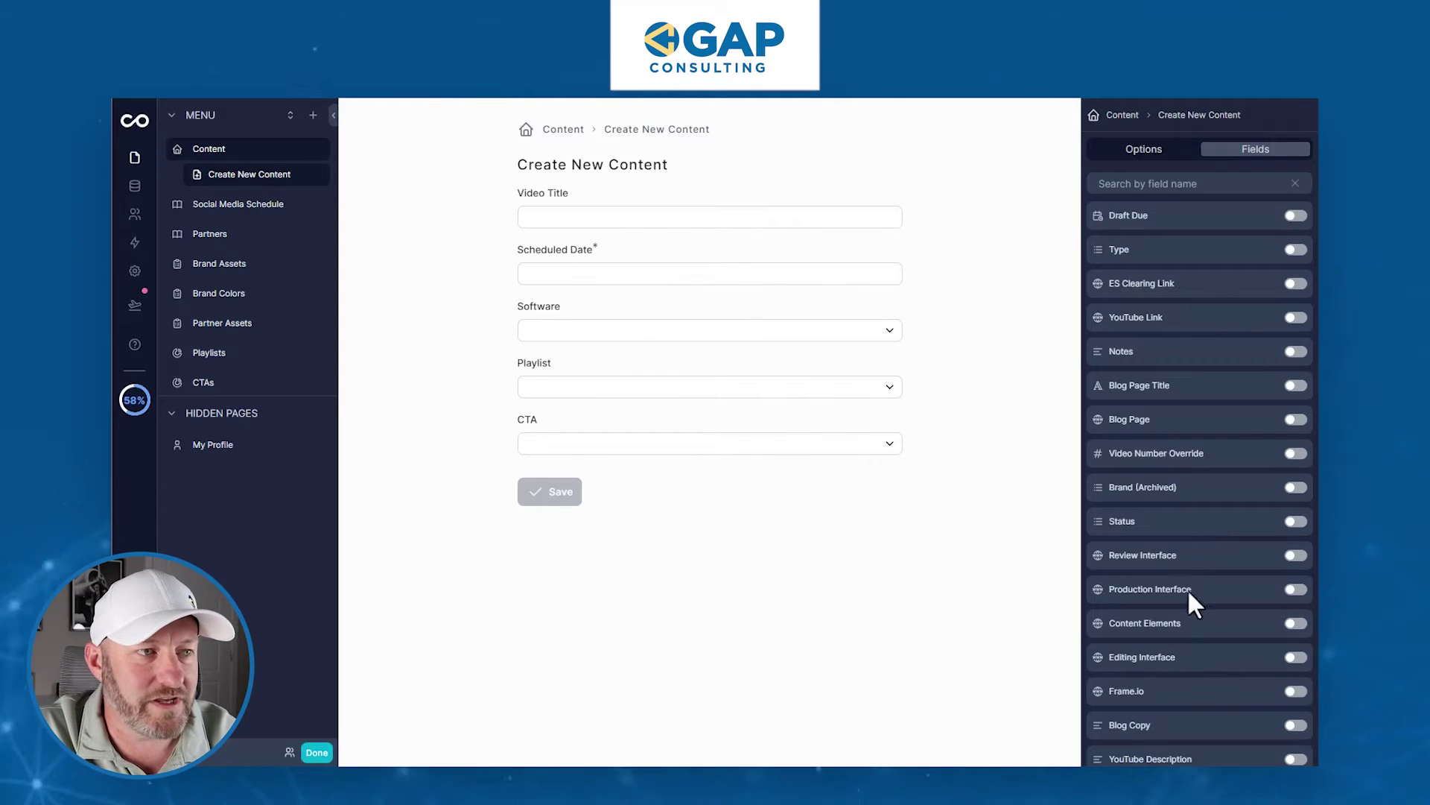
- Check the form's field toggles: Video Title, Scheduled Date, Software, Playlist and CTA are on
scroll(1132, 692, down, 4)
scroll(1133, 685, up, 1)
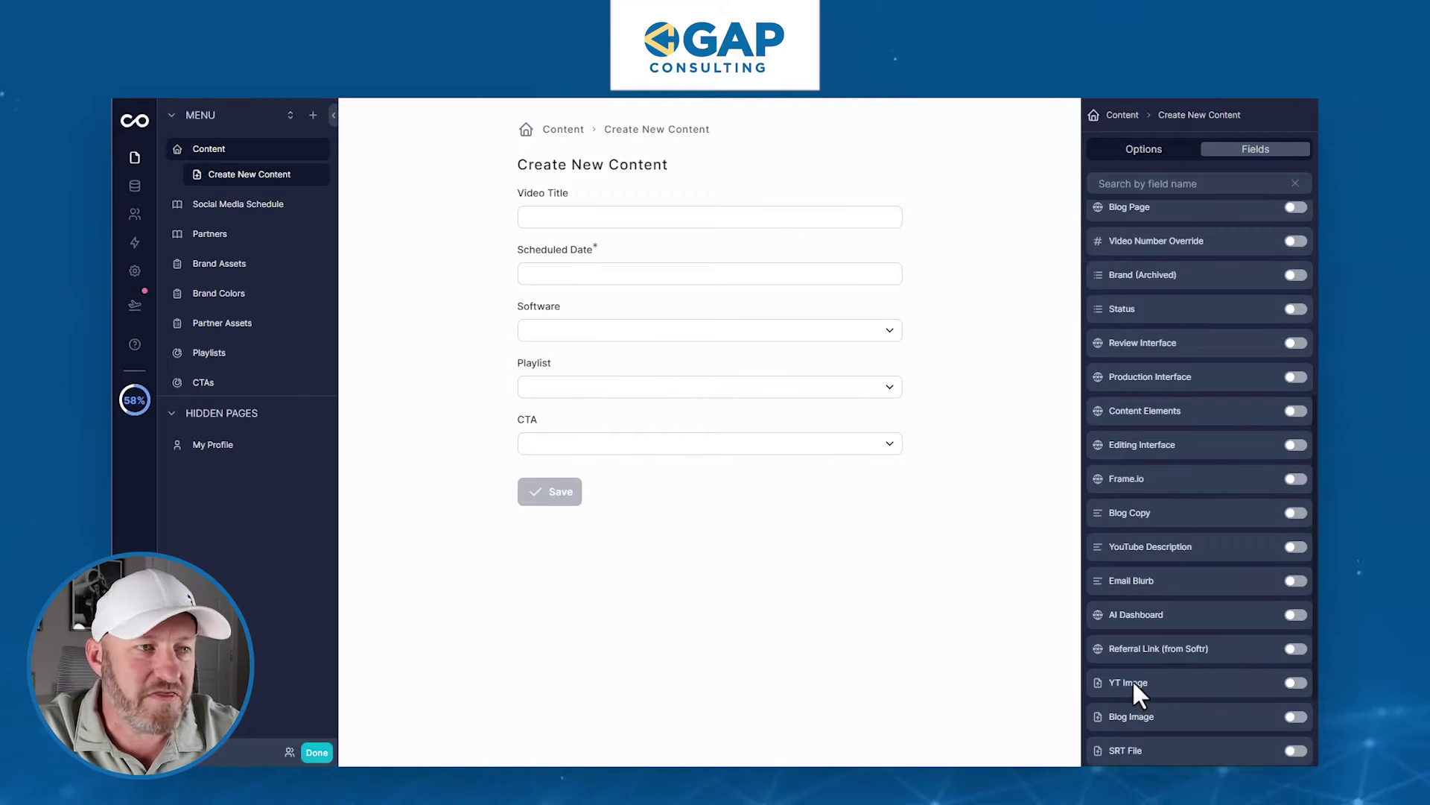
scroll(1130, 679, down, 2)
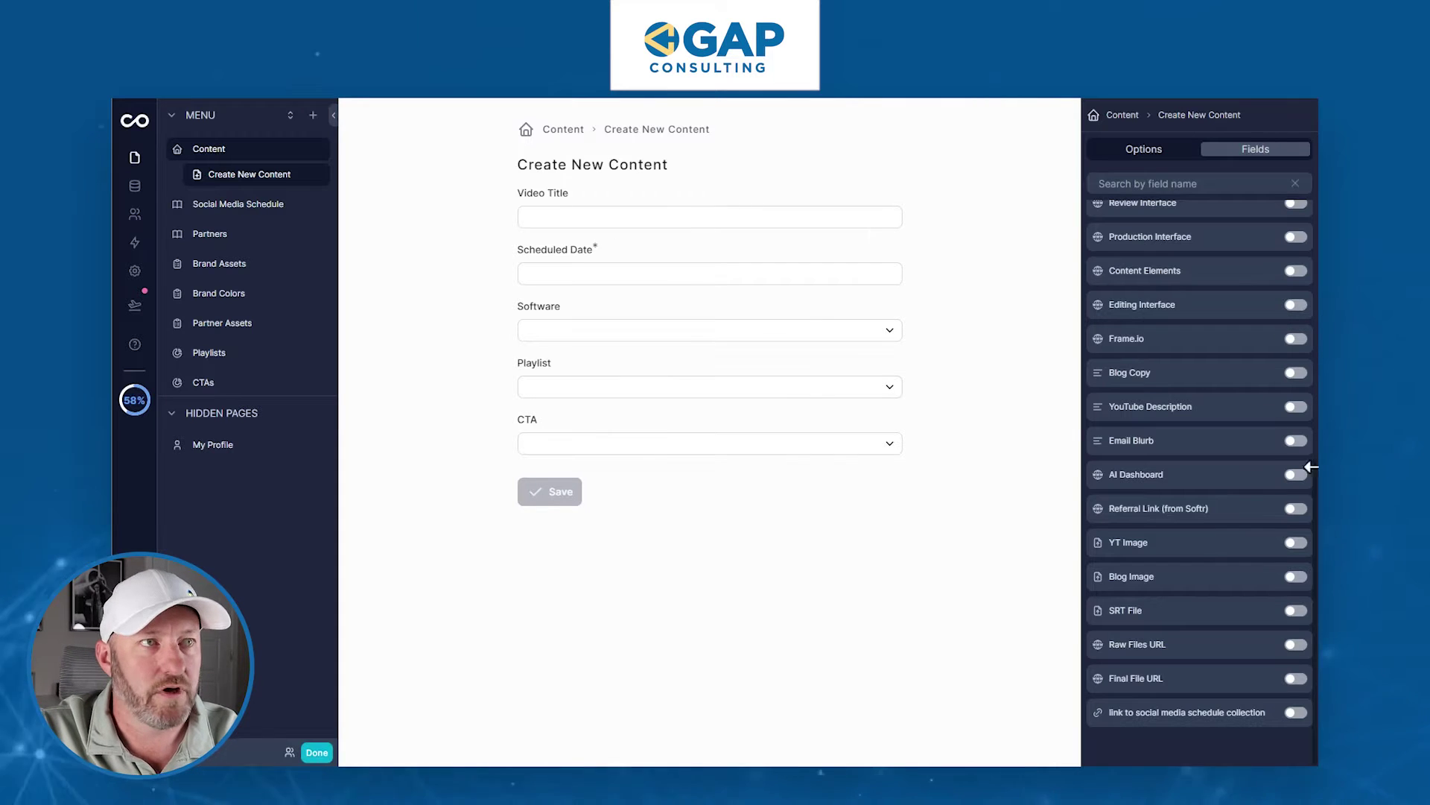
scroll(1198, 471, up, 10)
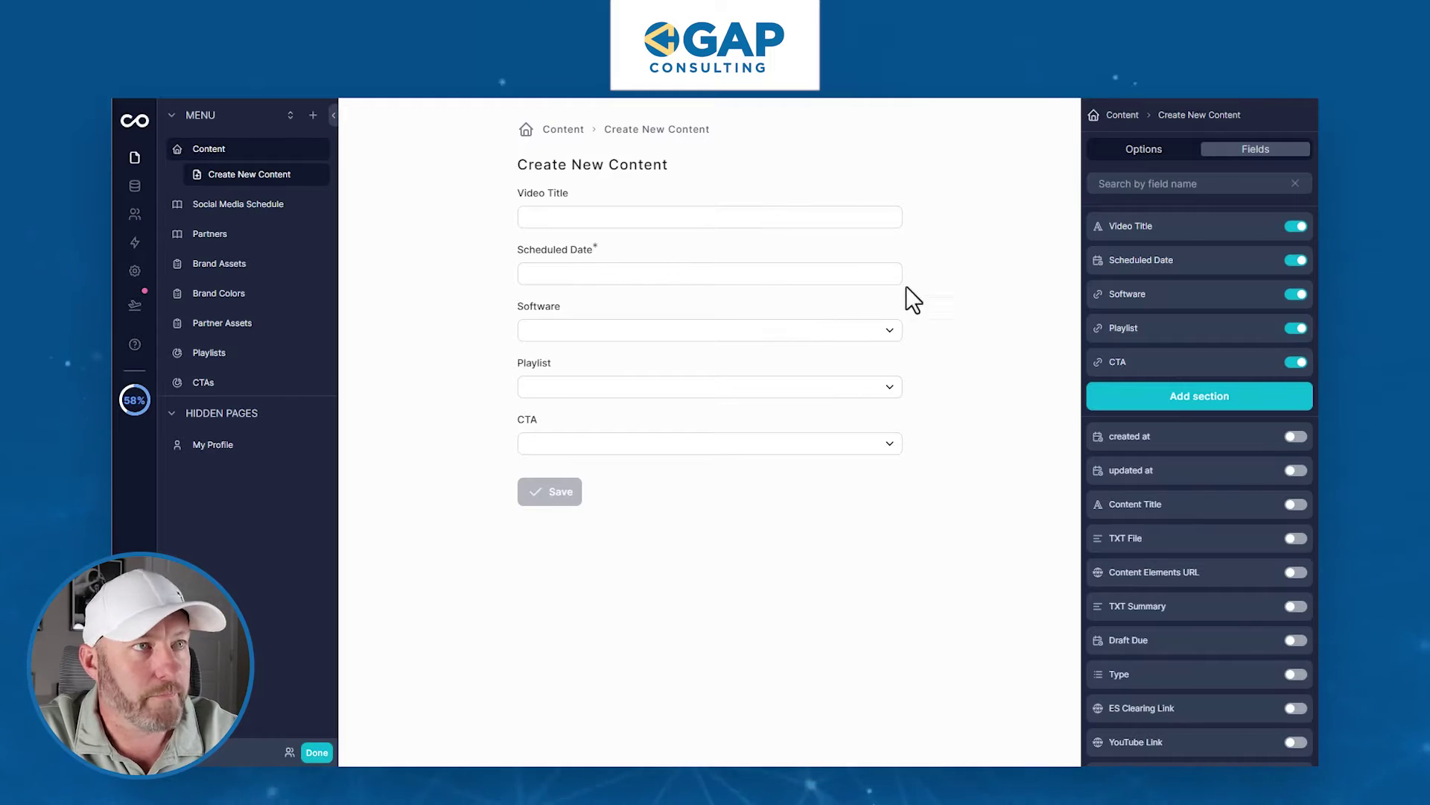
click(757, 225)
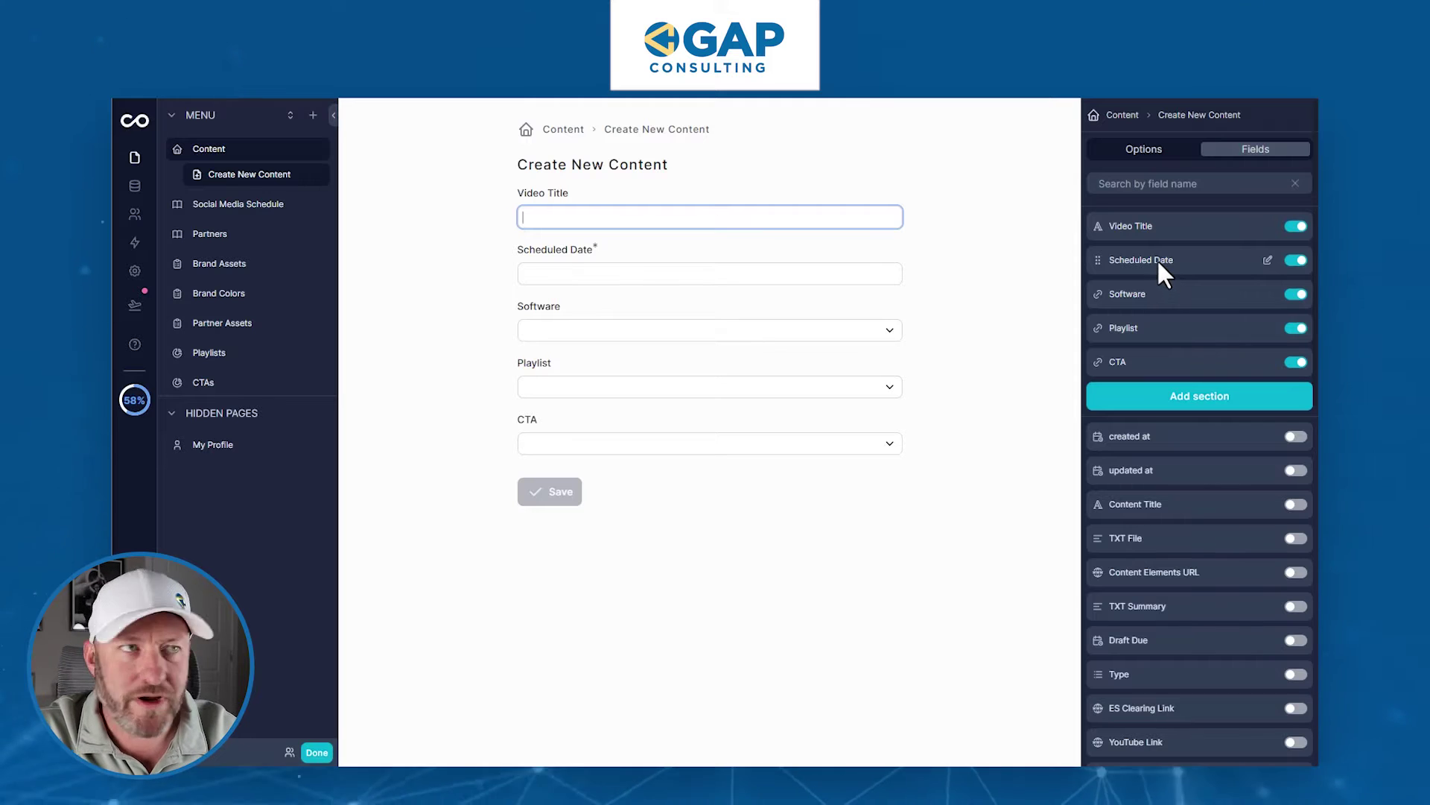
- Preview the Scheduled Date picker and the Software options without choosing anything
click(821, 277)
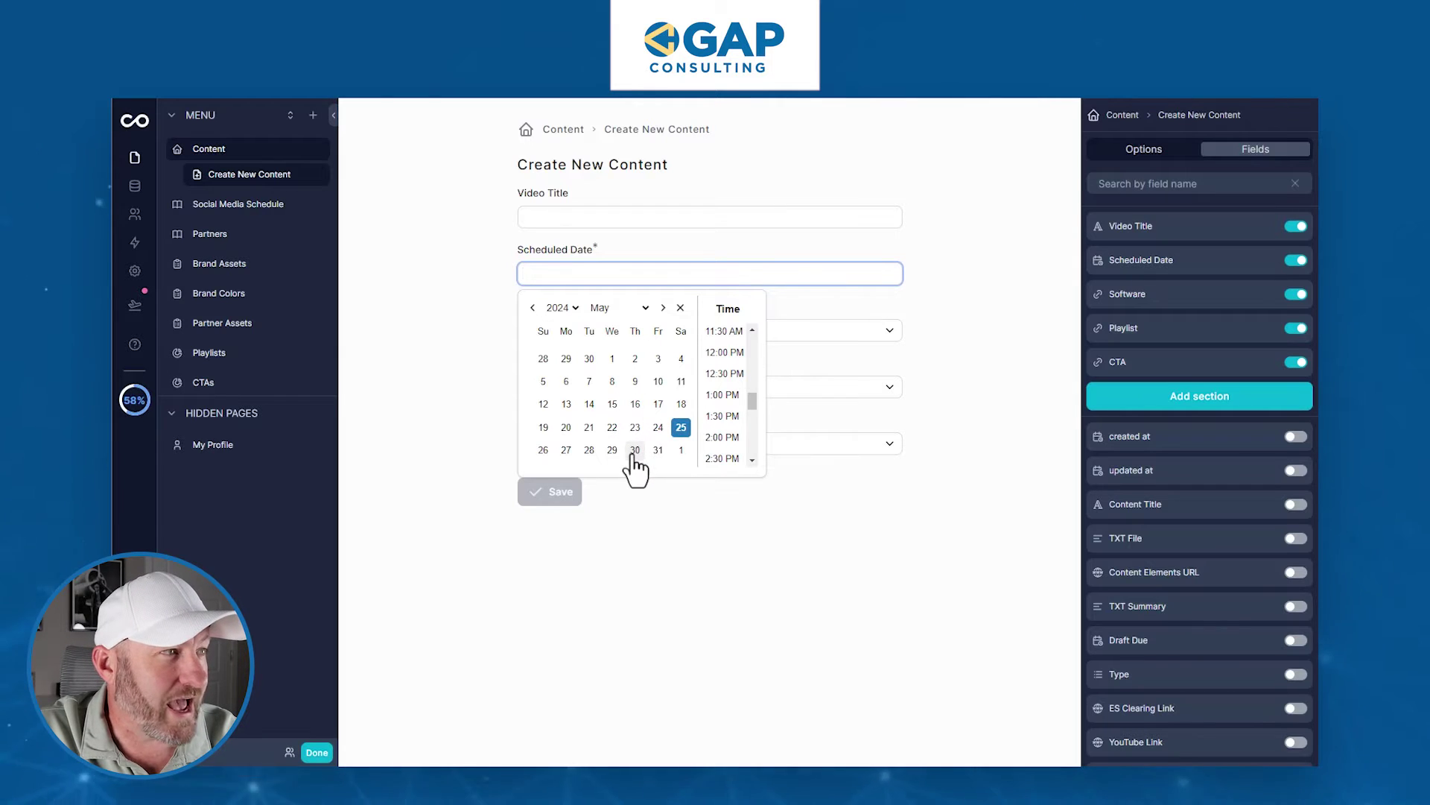
scroll(732, 445, up, 3)
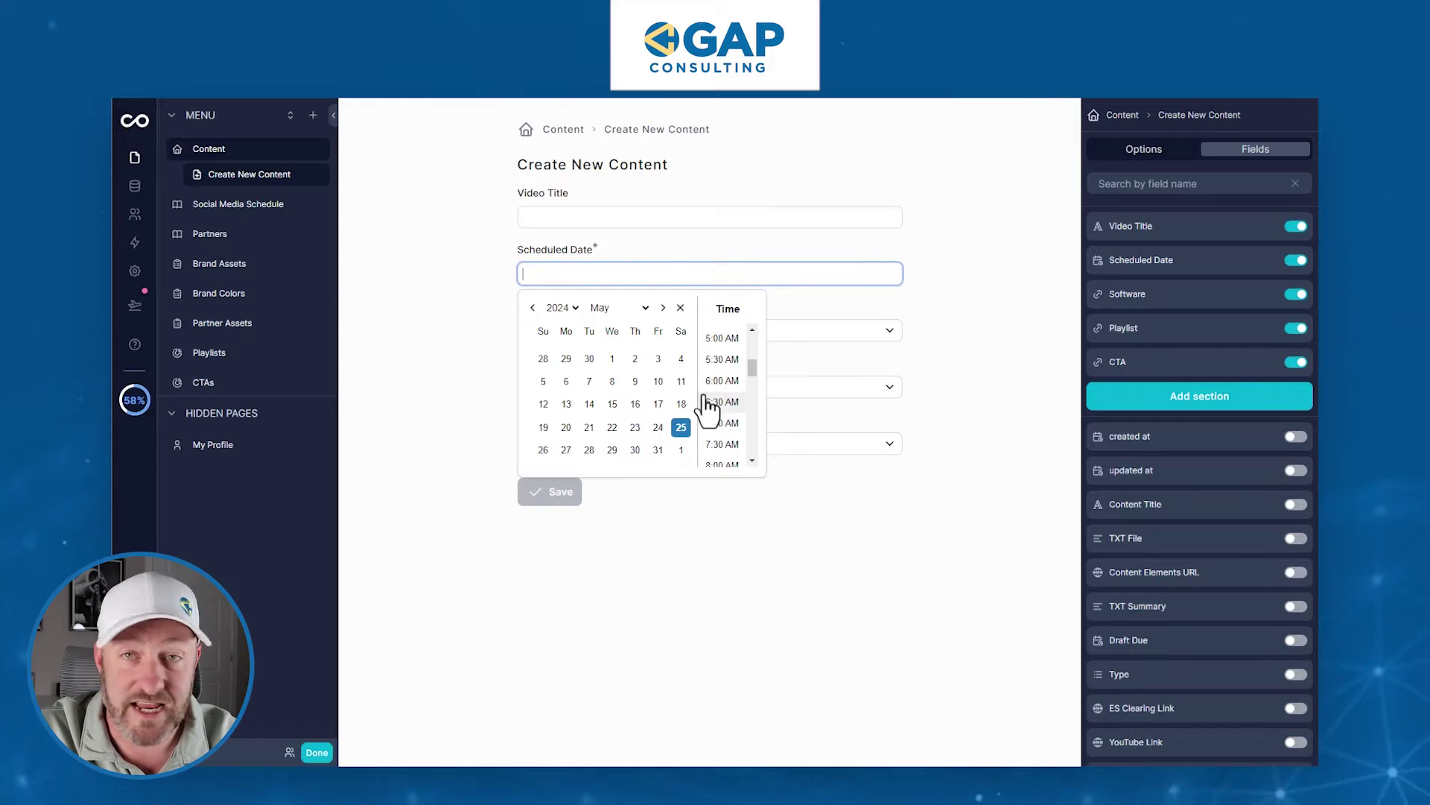
click(968, 335)
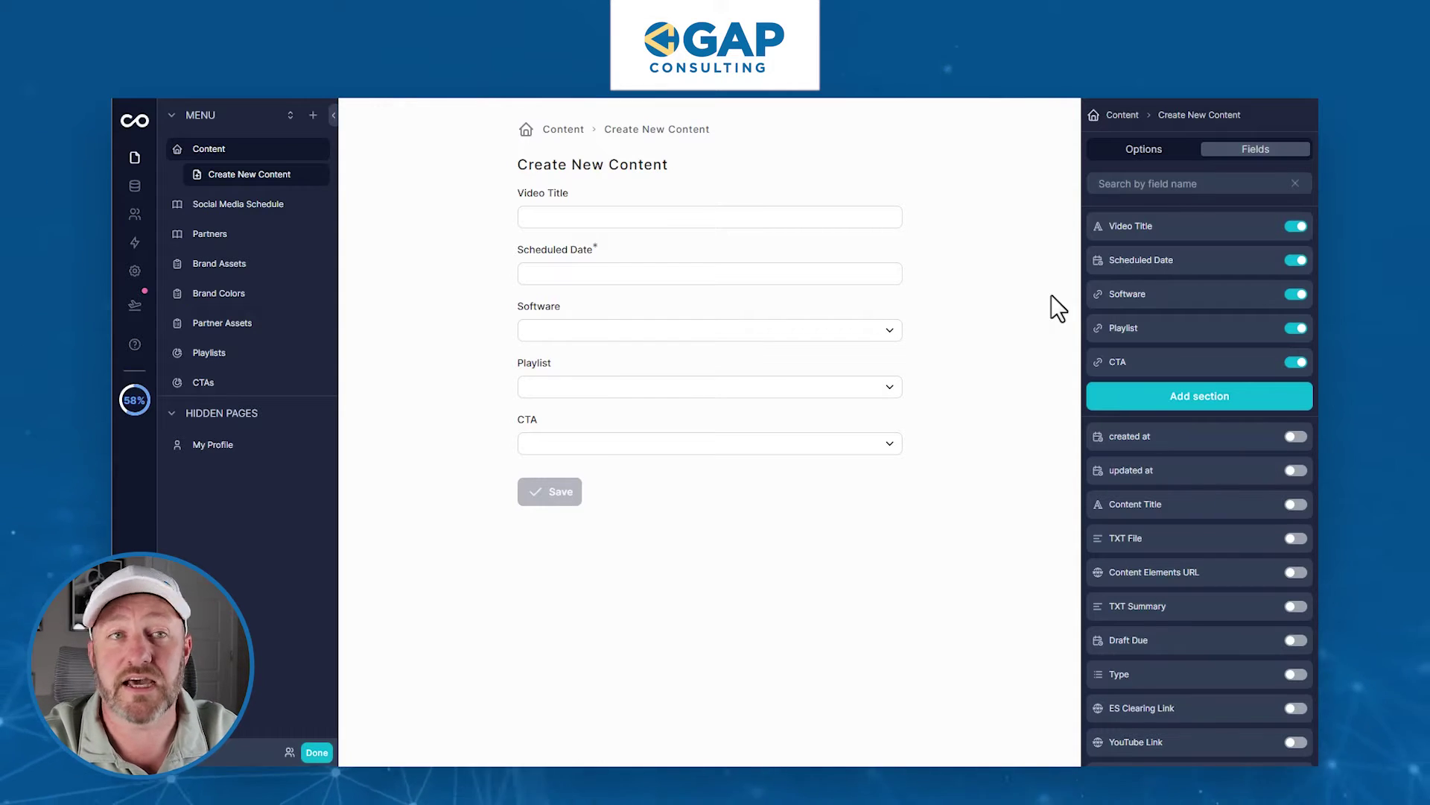
click(825, 333)
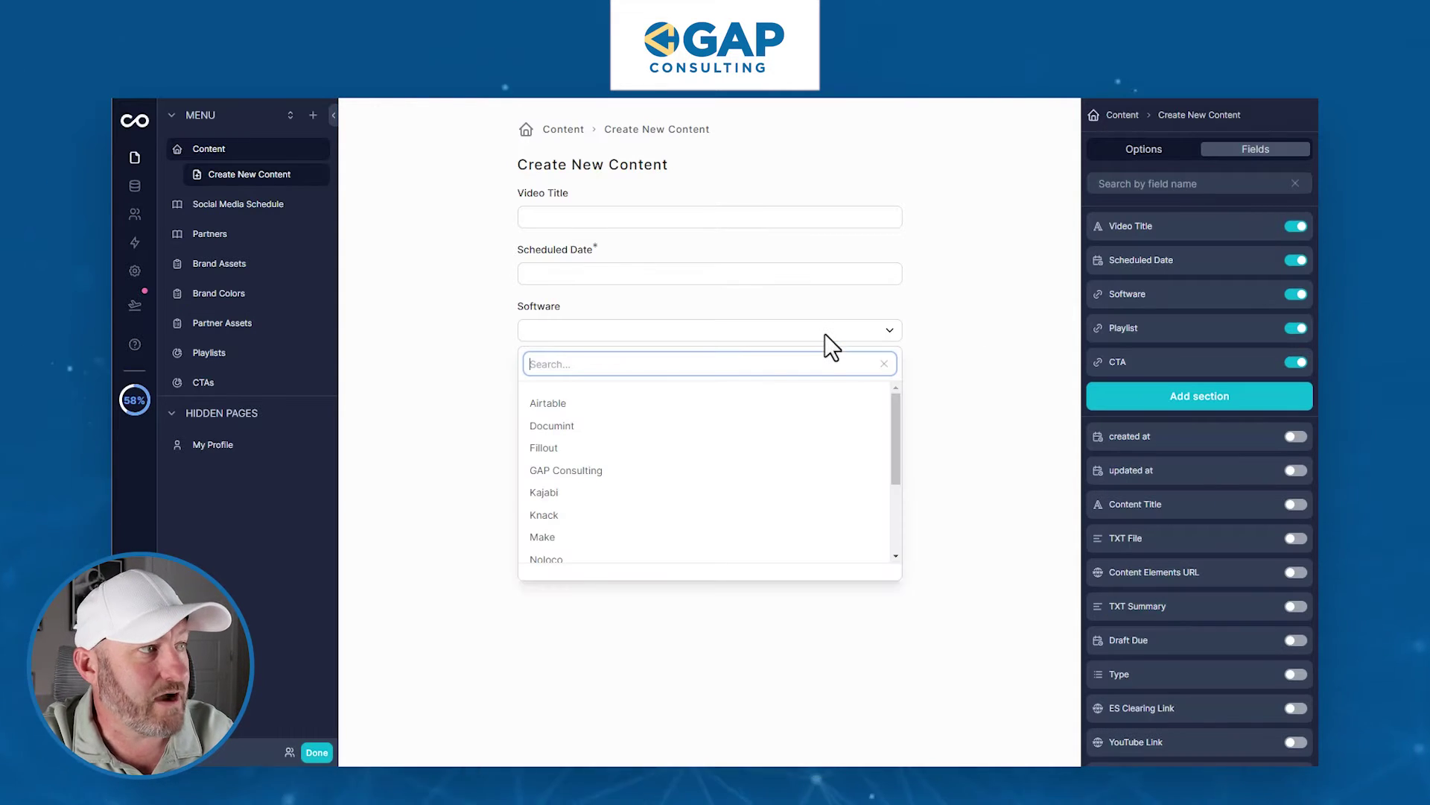
scroll(686, 476, down, 5)
scroll(685, 506, up, 5)
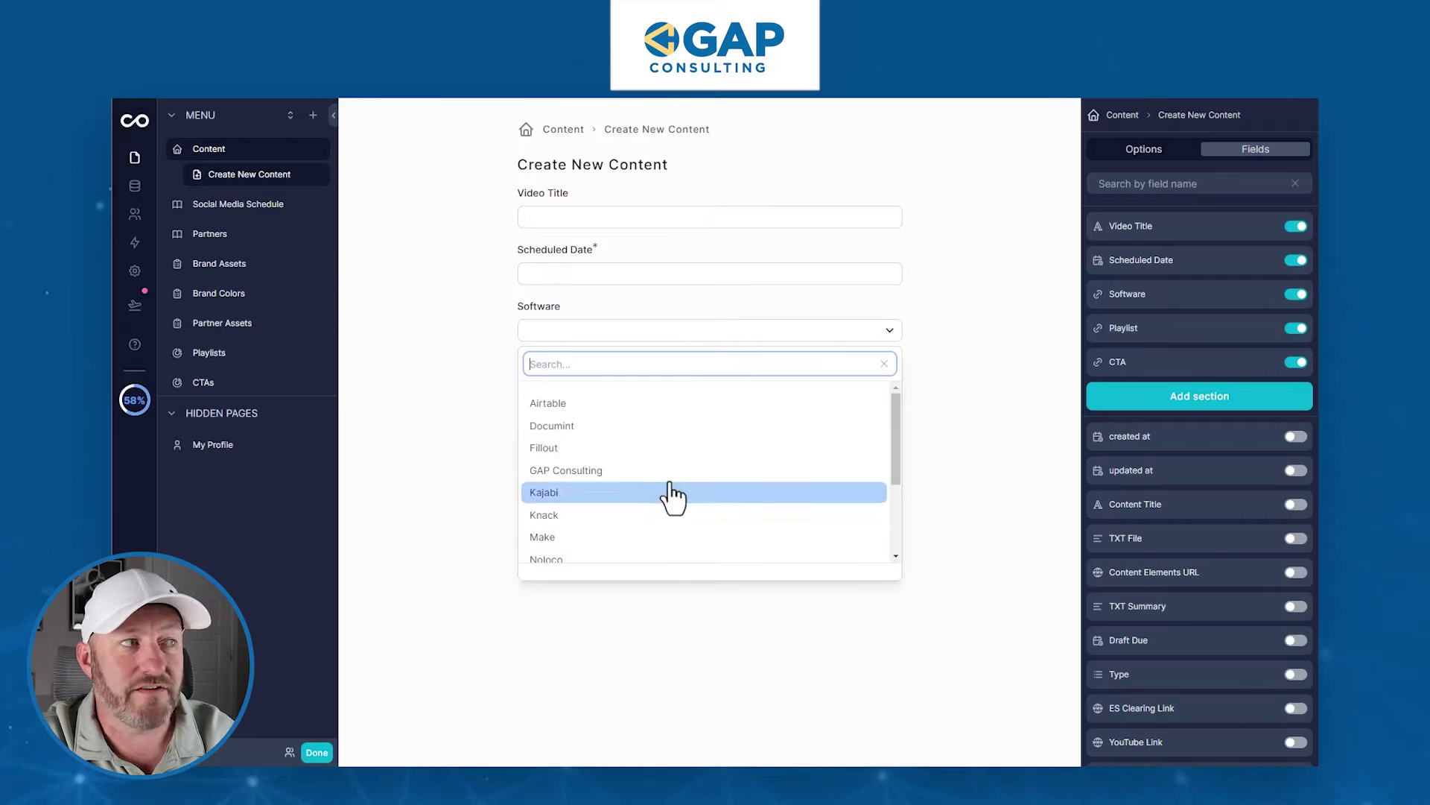
scroll(681, 514, down, 5)
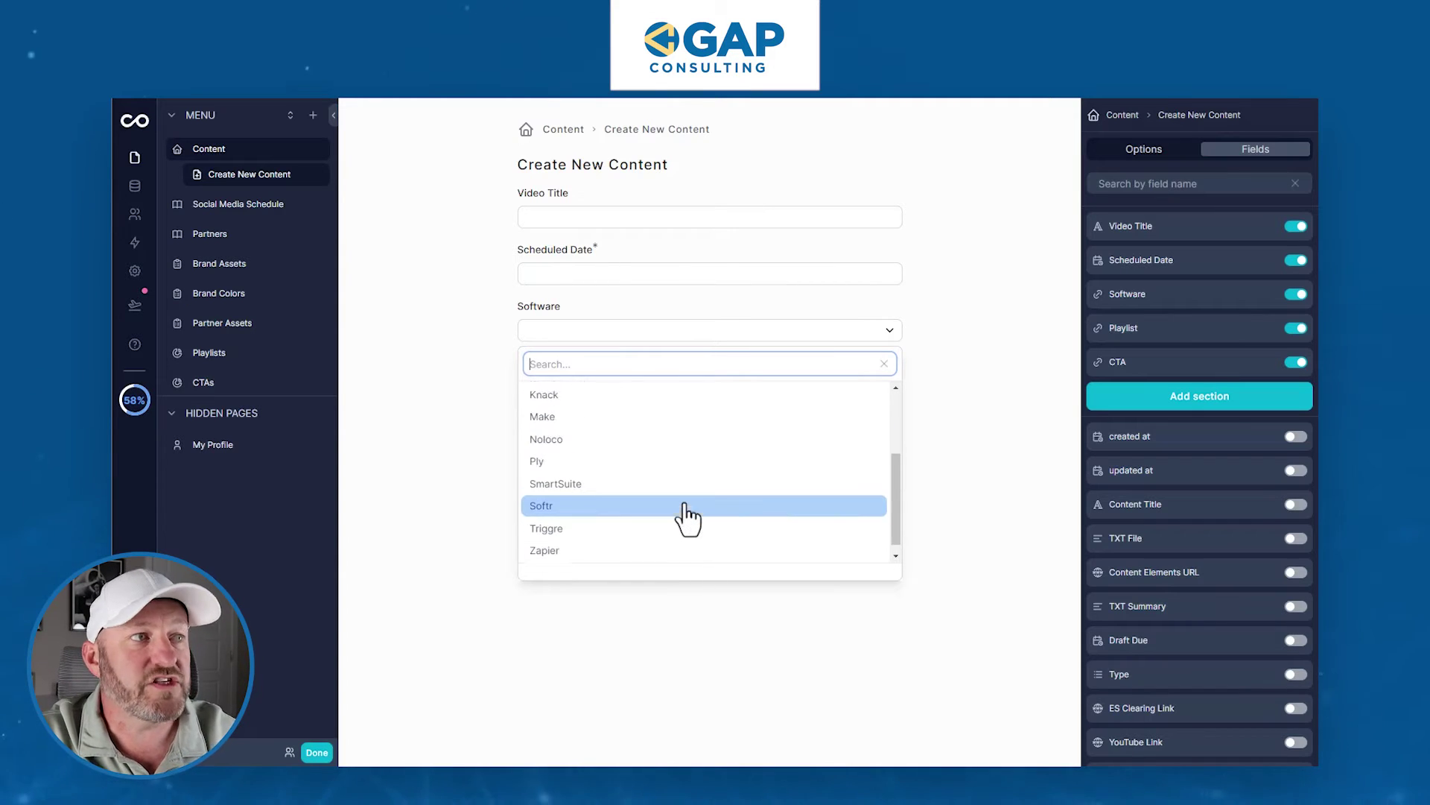
scroll(686, 517, up, 5)
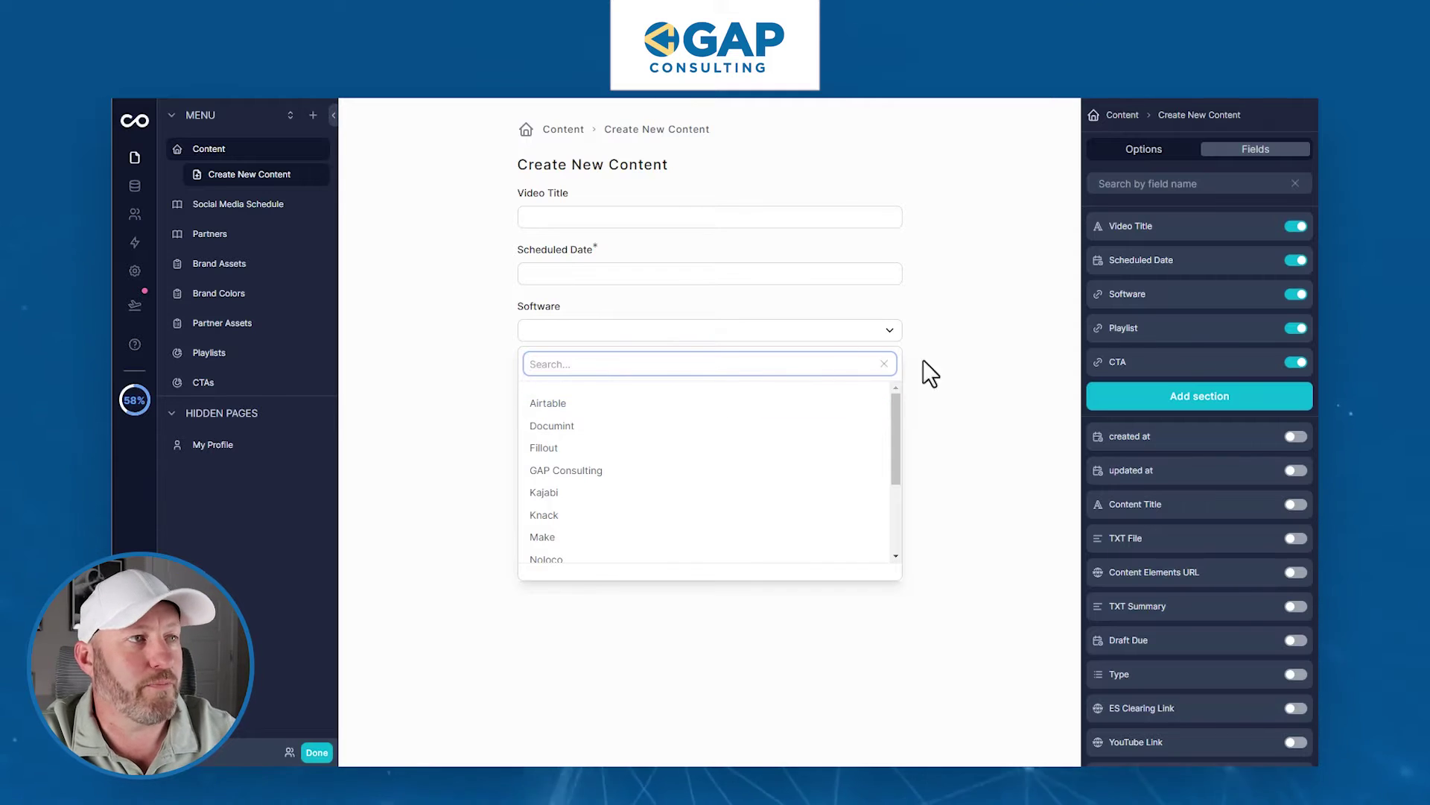
click(894, 362)
- Browse the Playlist dropdown options in the form preview without selecting one
click(729, 389)
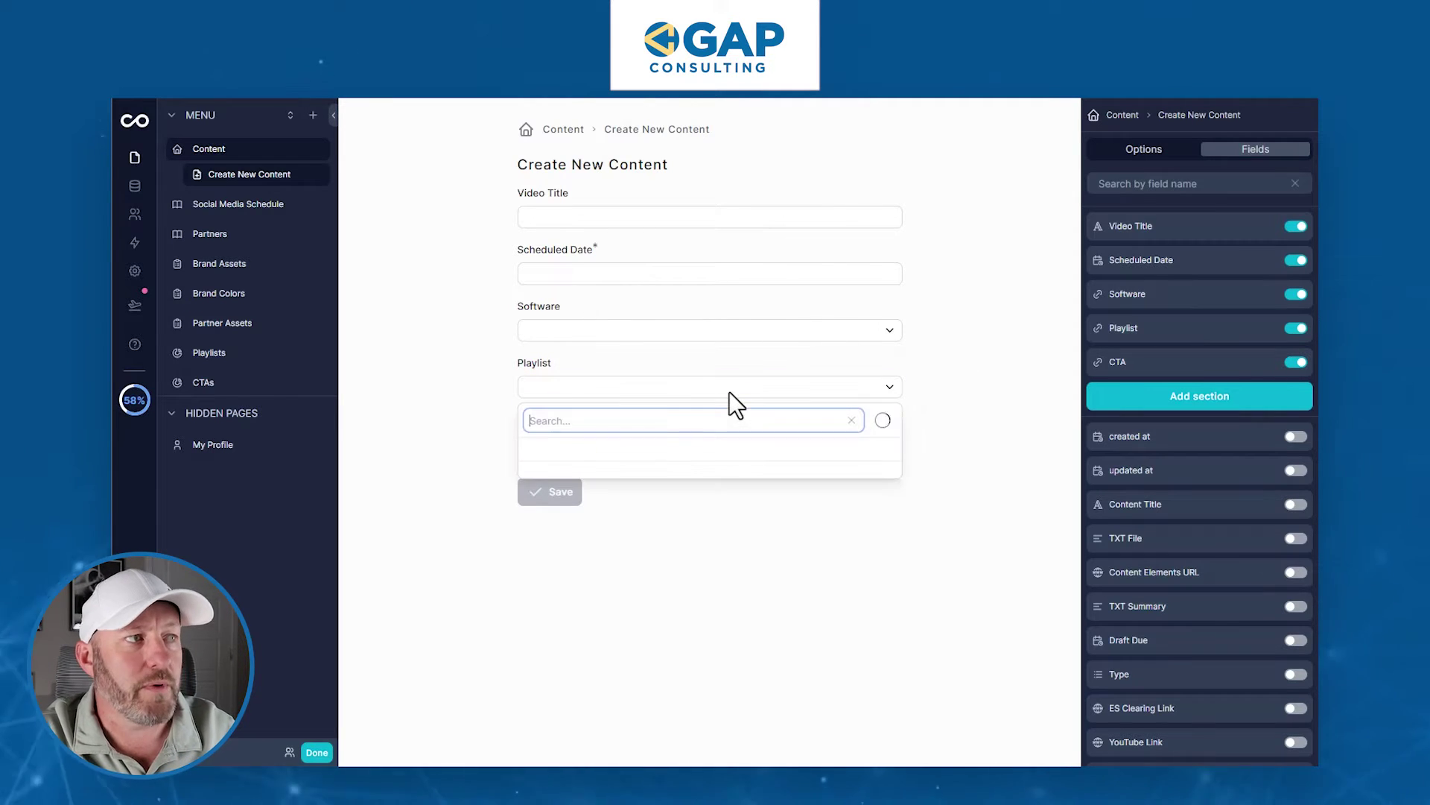
scroll(686, 477, down, 2)
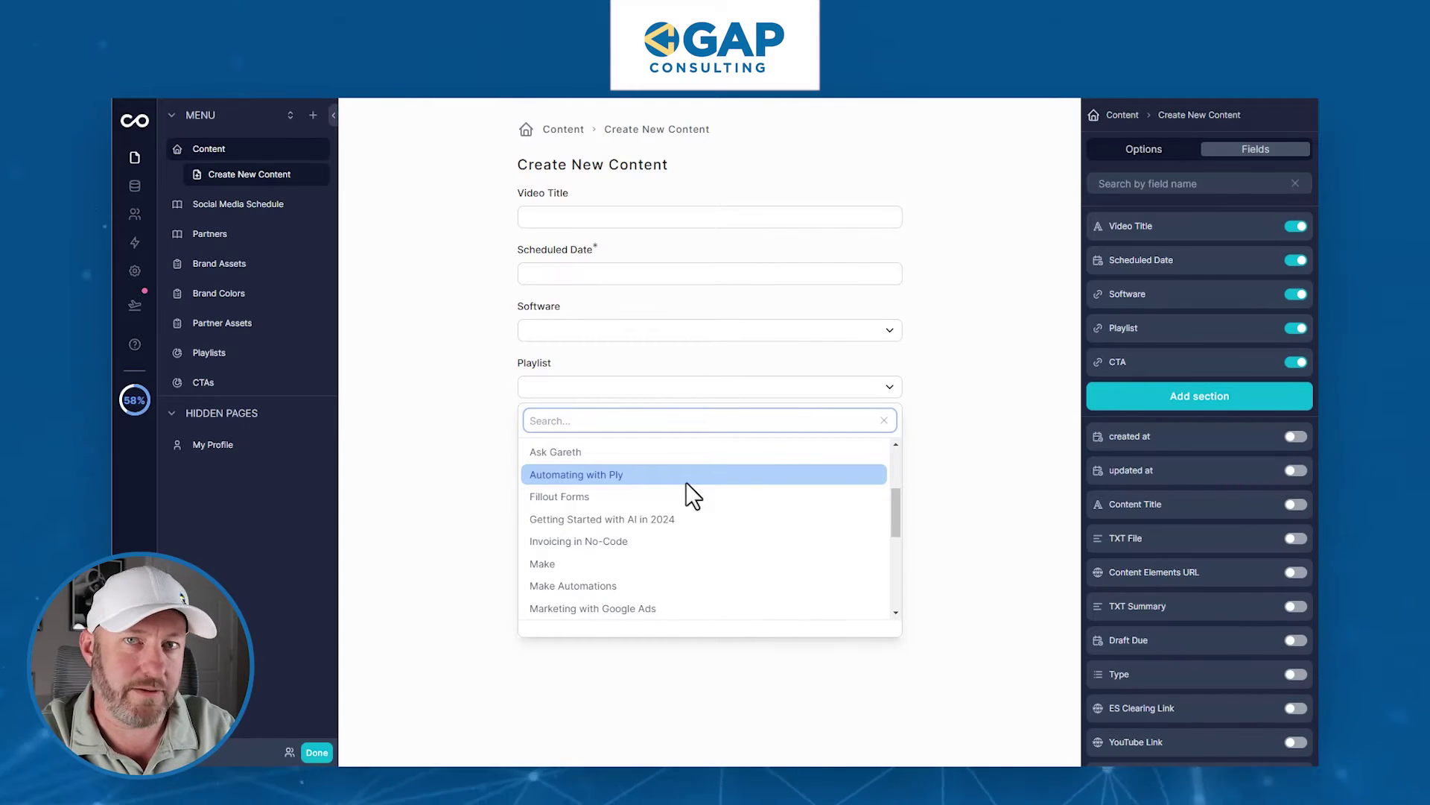
scroll(686, 484, up, 3)
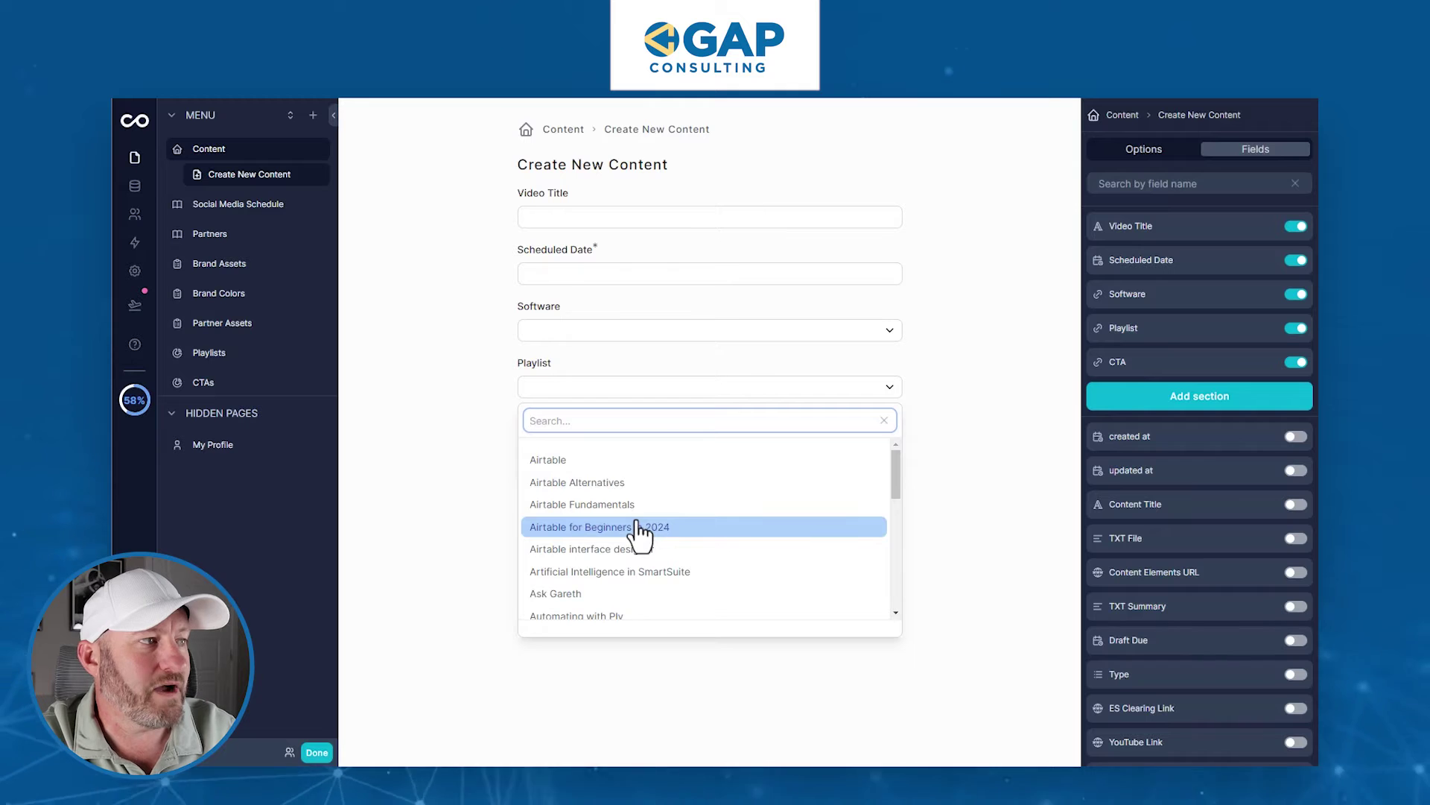
scroll(588, 488, down, 3)
scroll(613, 511, down, 2)
scroll(590, 534, up, 4)
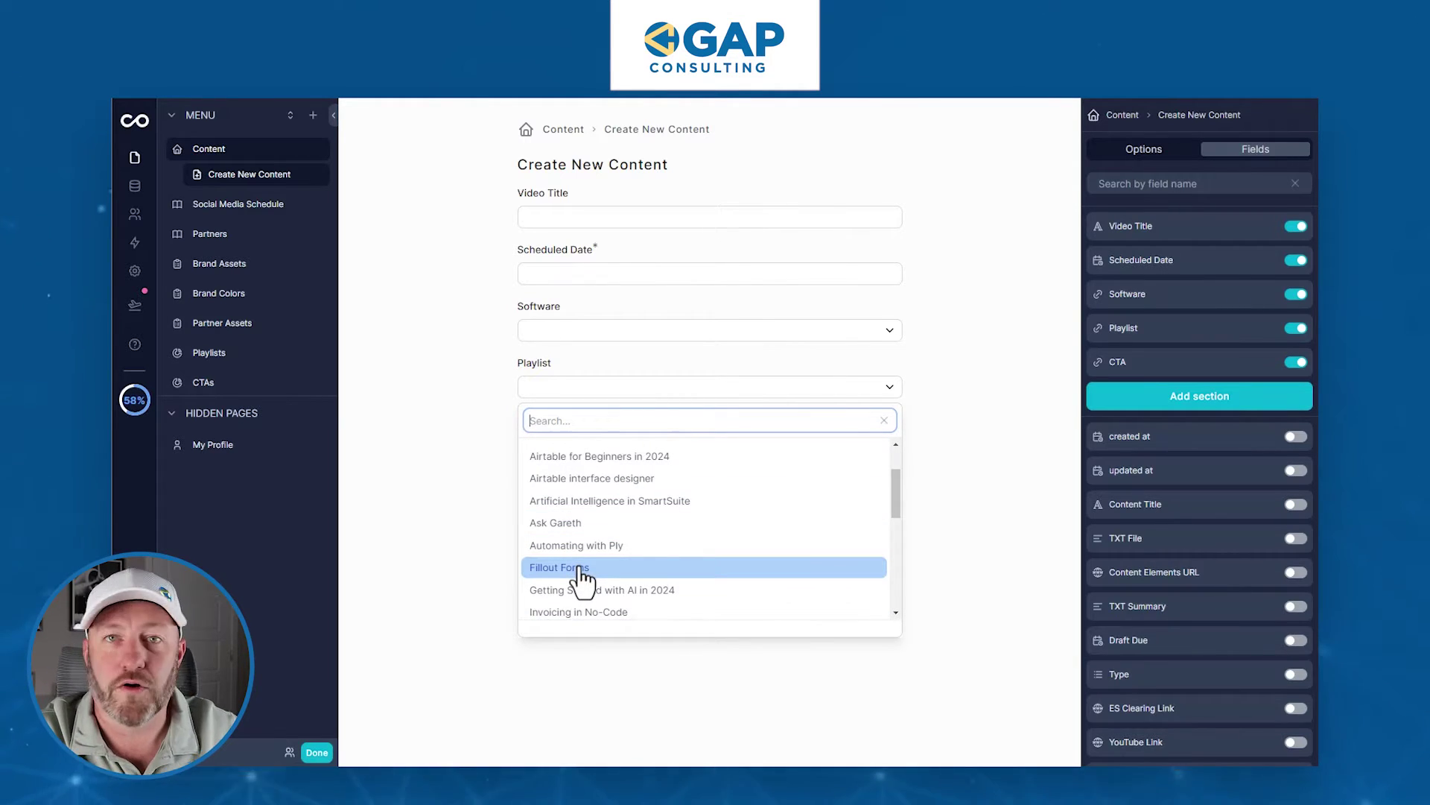
scroll(583, 578, down, 3)
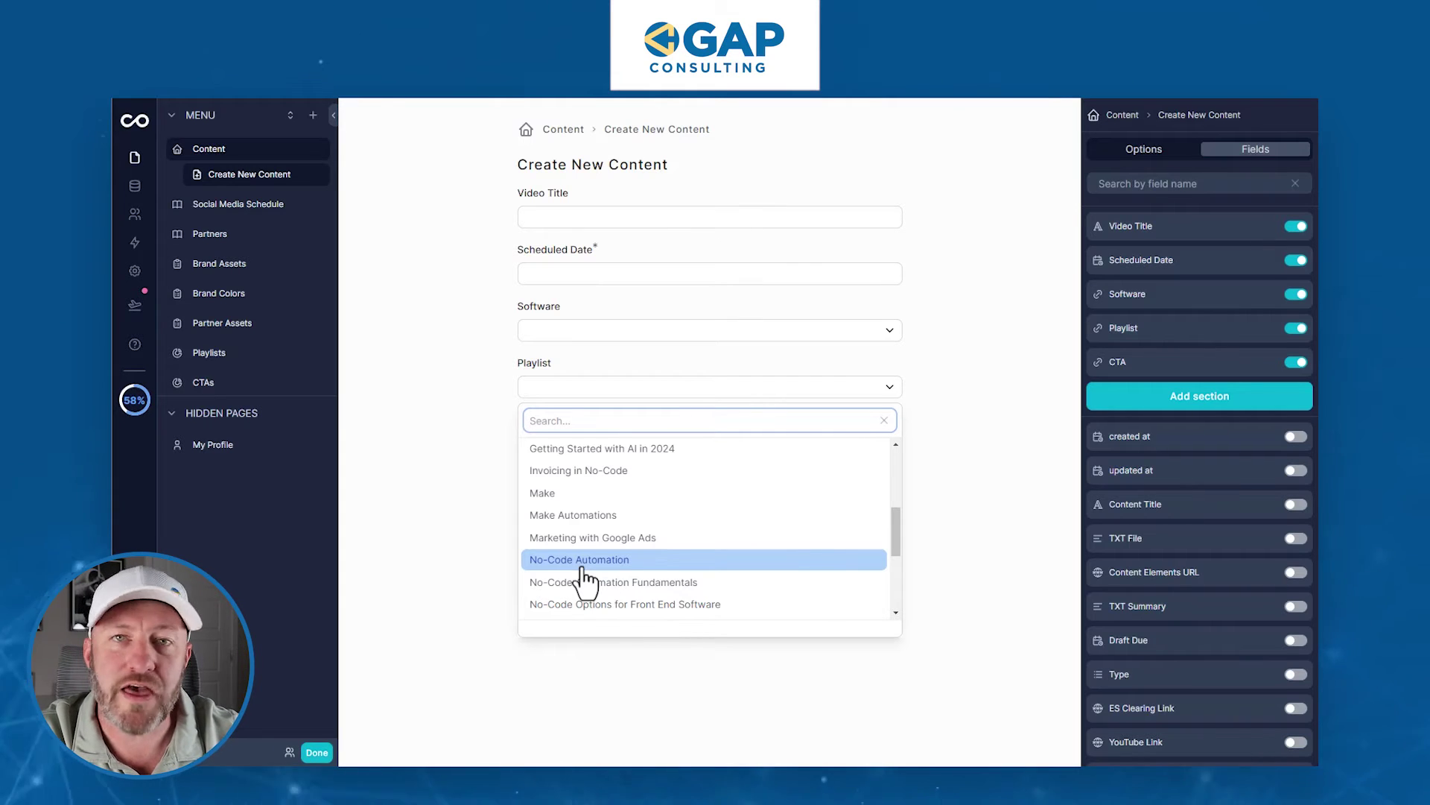
click(977, 536)
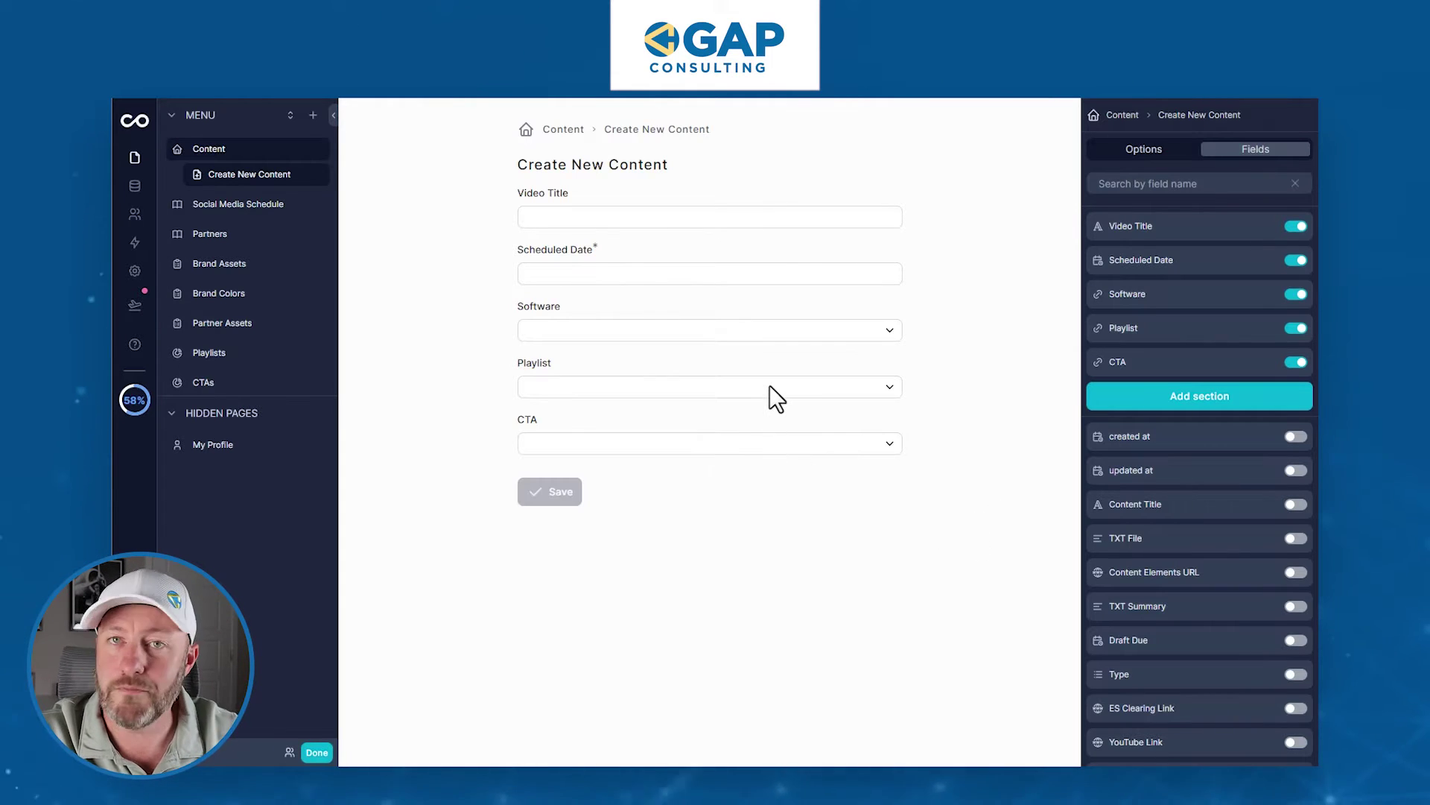
click(708, 445)
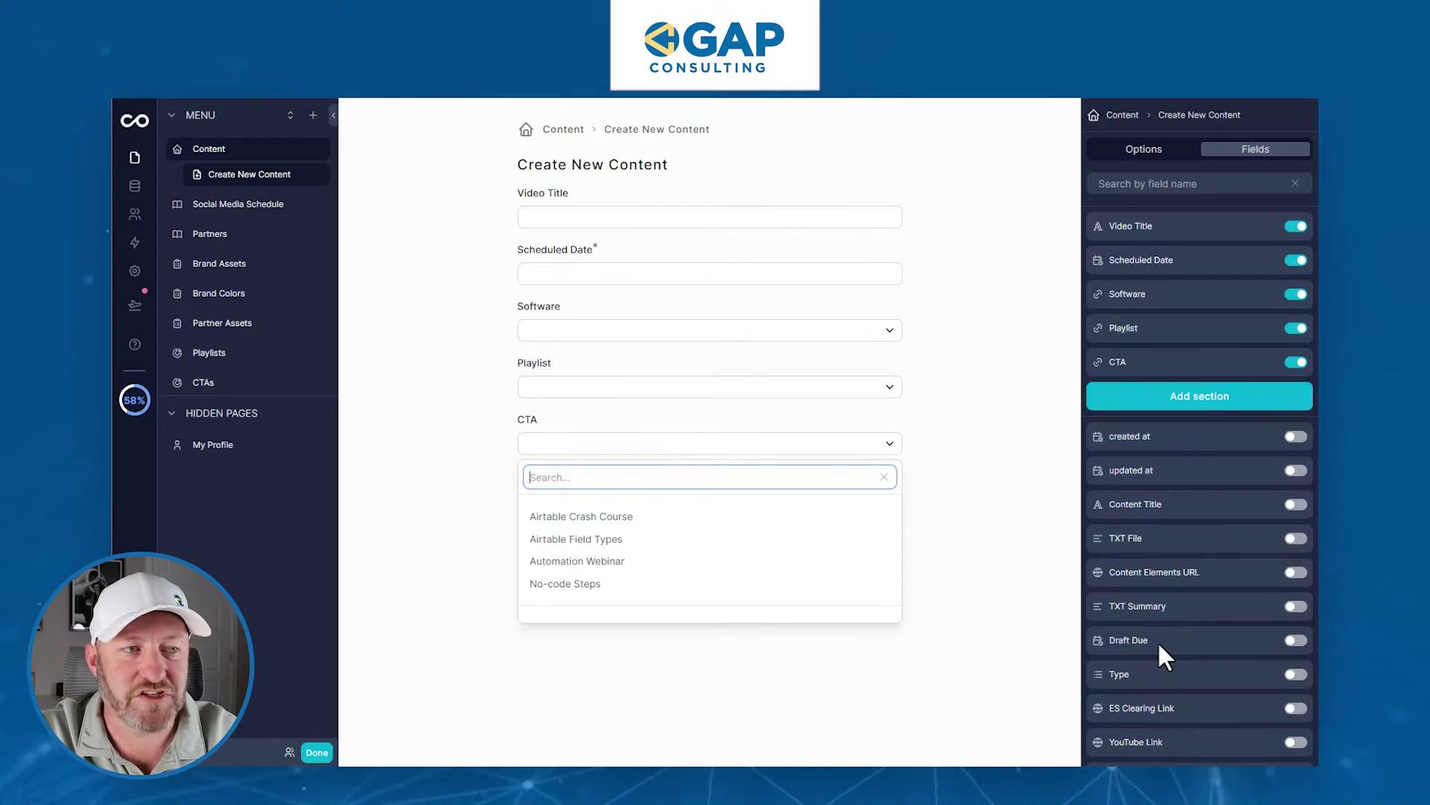
click(1031, 623)
scroll(1154, 570, down, 3)
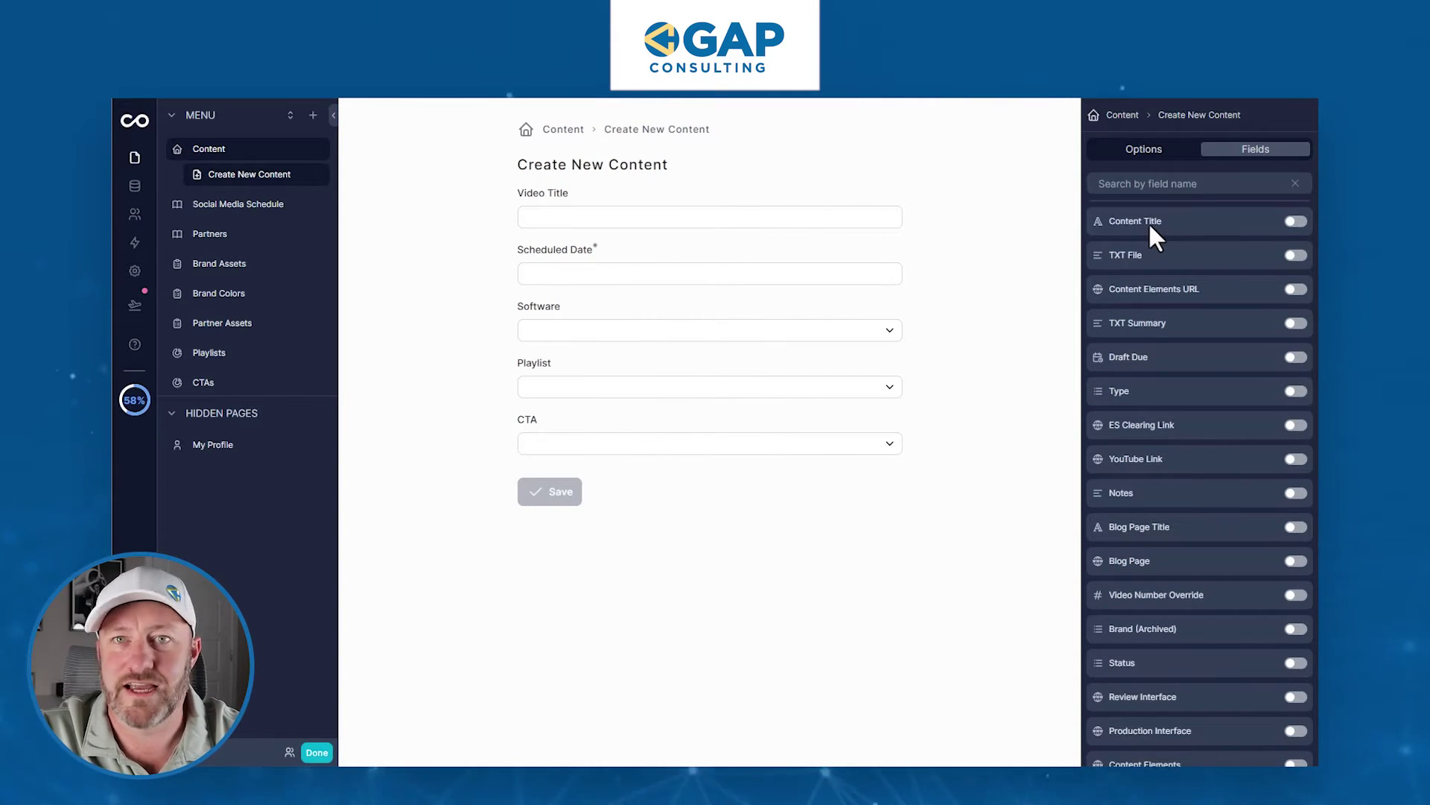
scroll(1218, 451, down, 2)
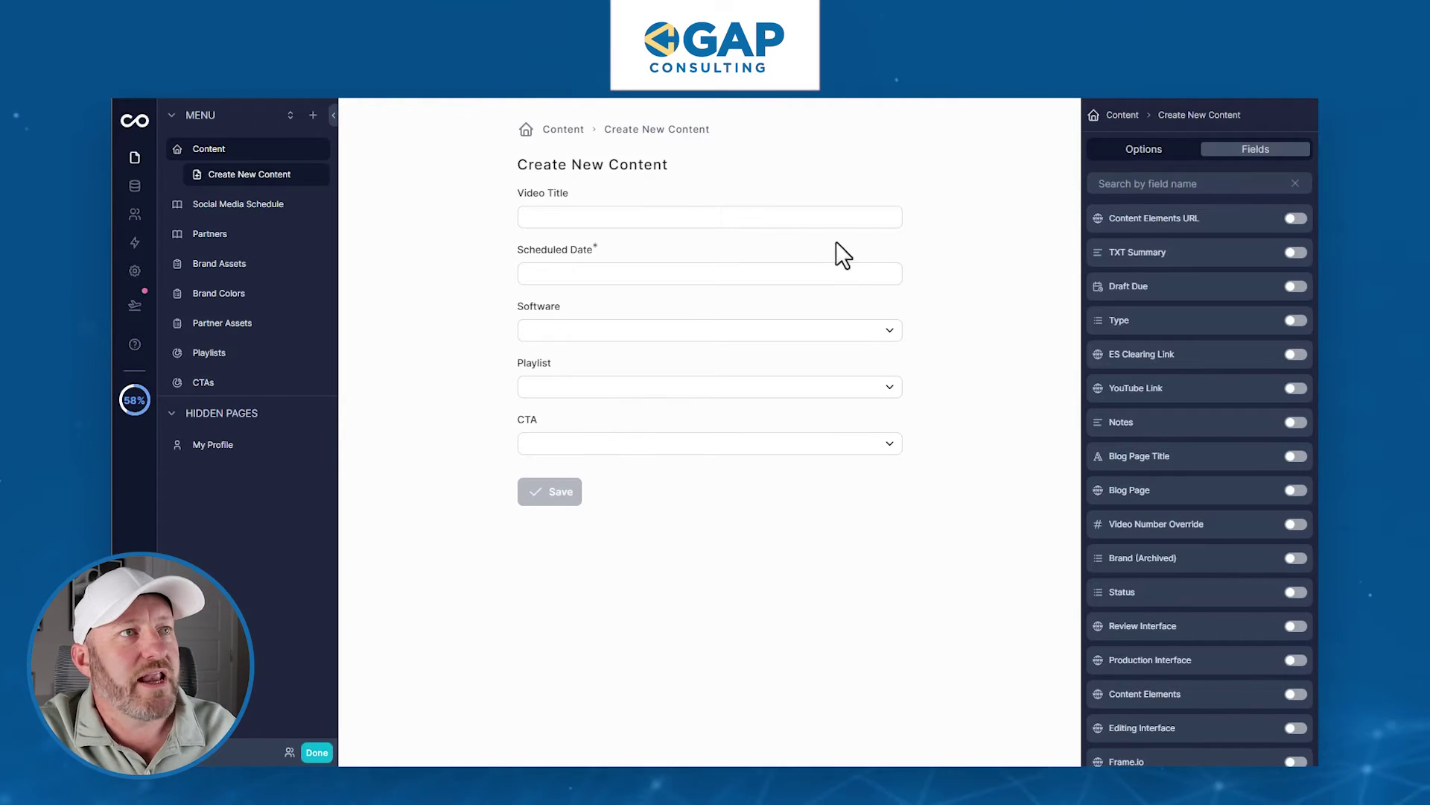
scroll(1200, 339, up, 5)
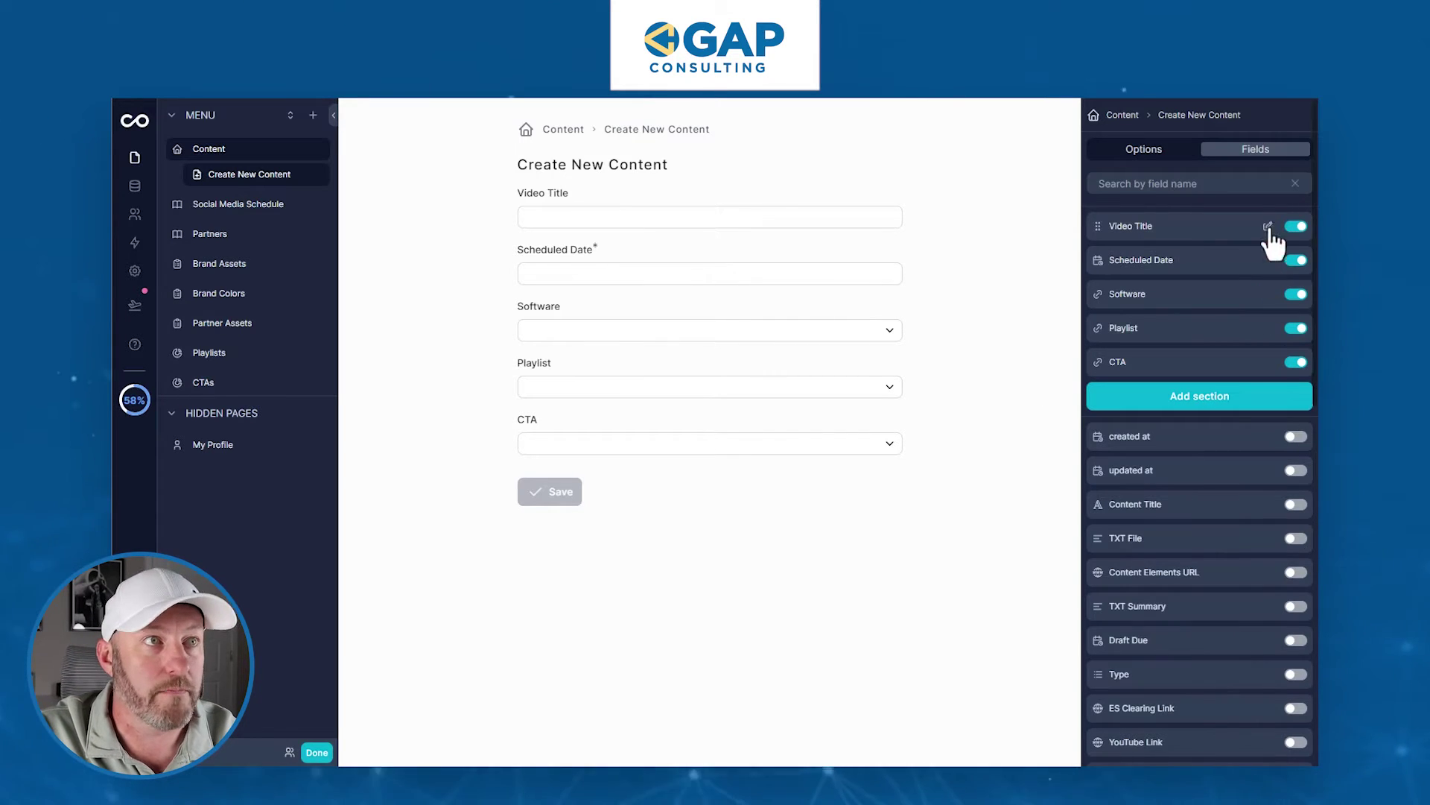
- Relabel Video Title 'Create a working title' and add help text 'Video Title here'
click(1267, 226)
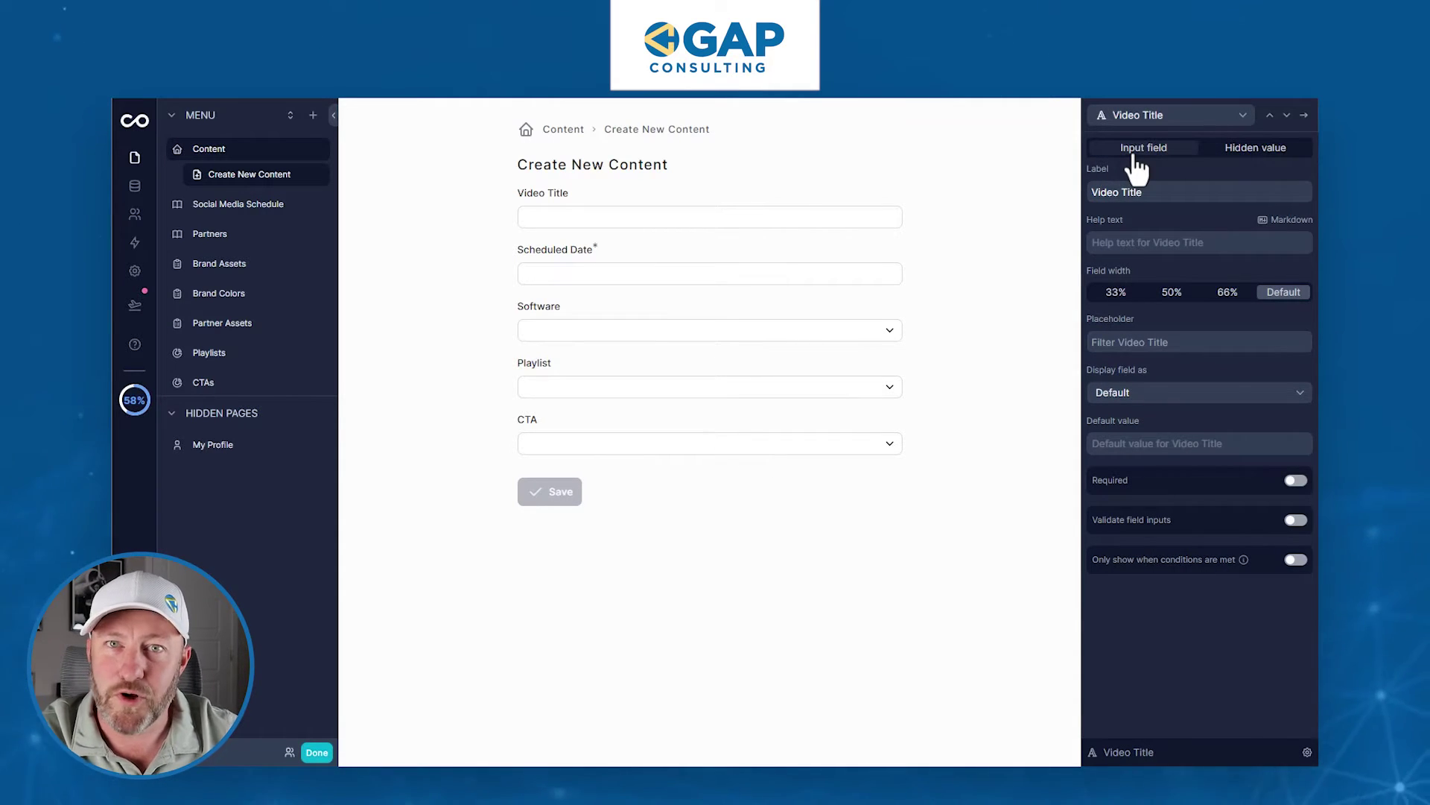
triple_click(1141, 192)
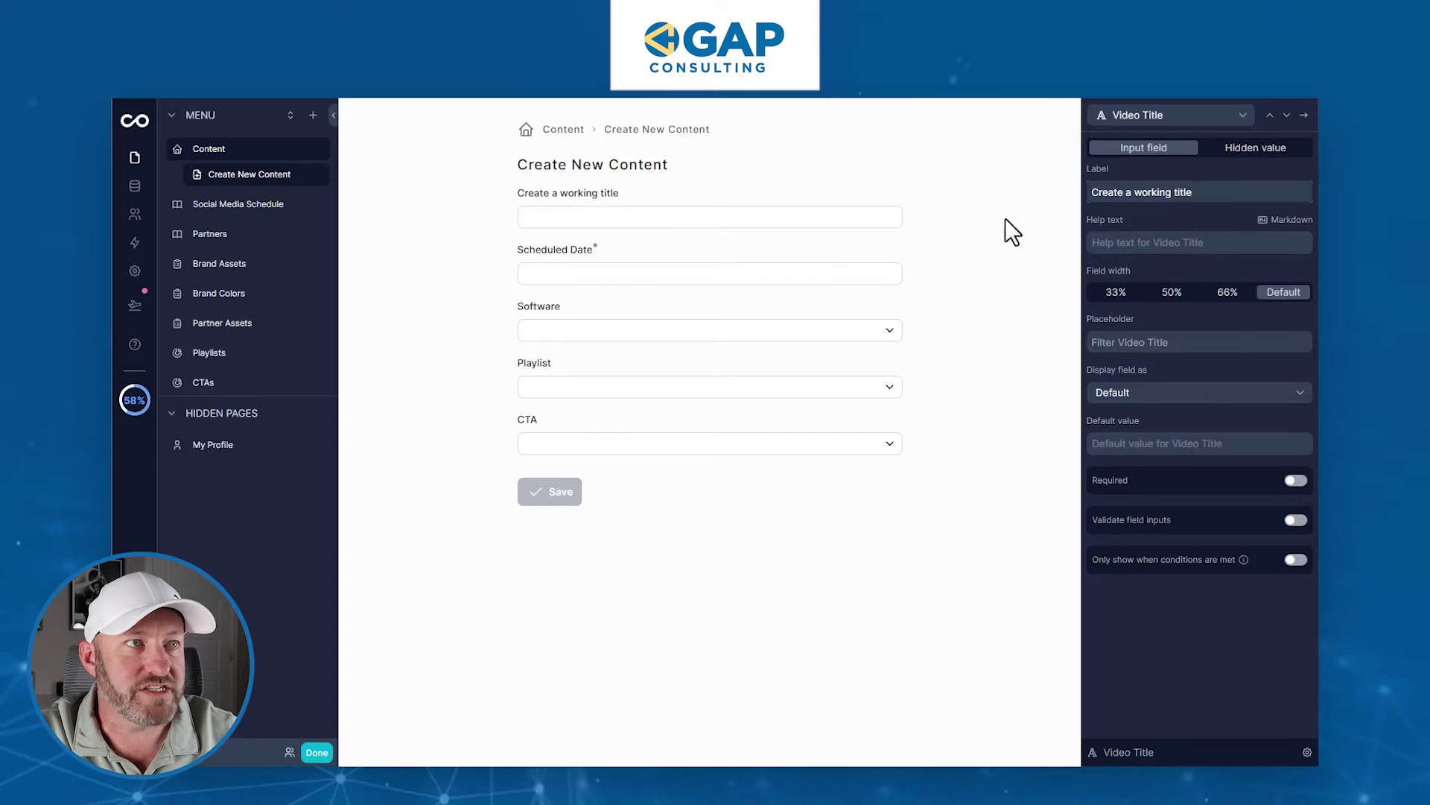
click(1184, 242)
text(Video Title here)
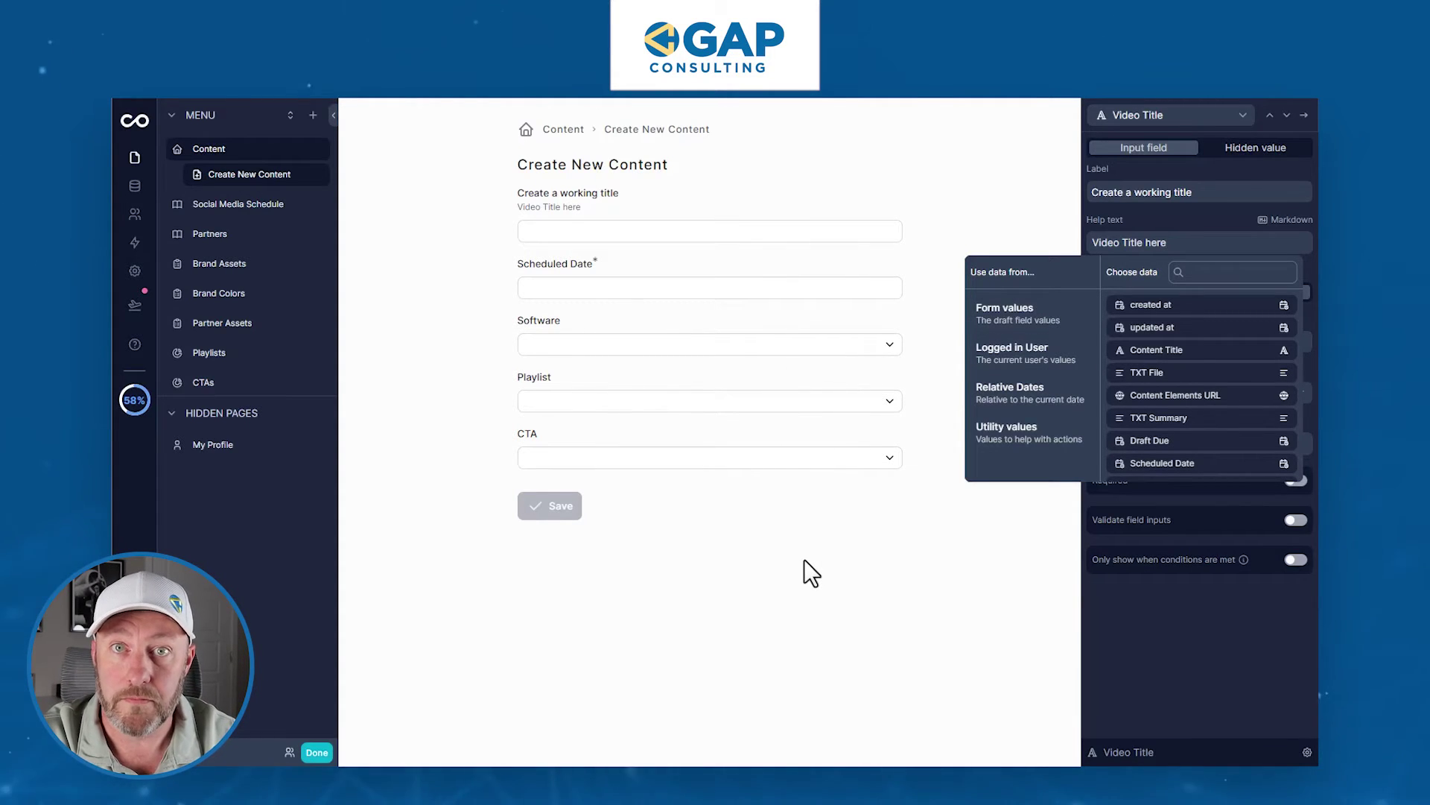
- Browse dynamic data values: logged-in user fields and relative dates like This month, This week
click(1012, 358)
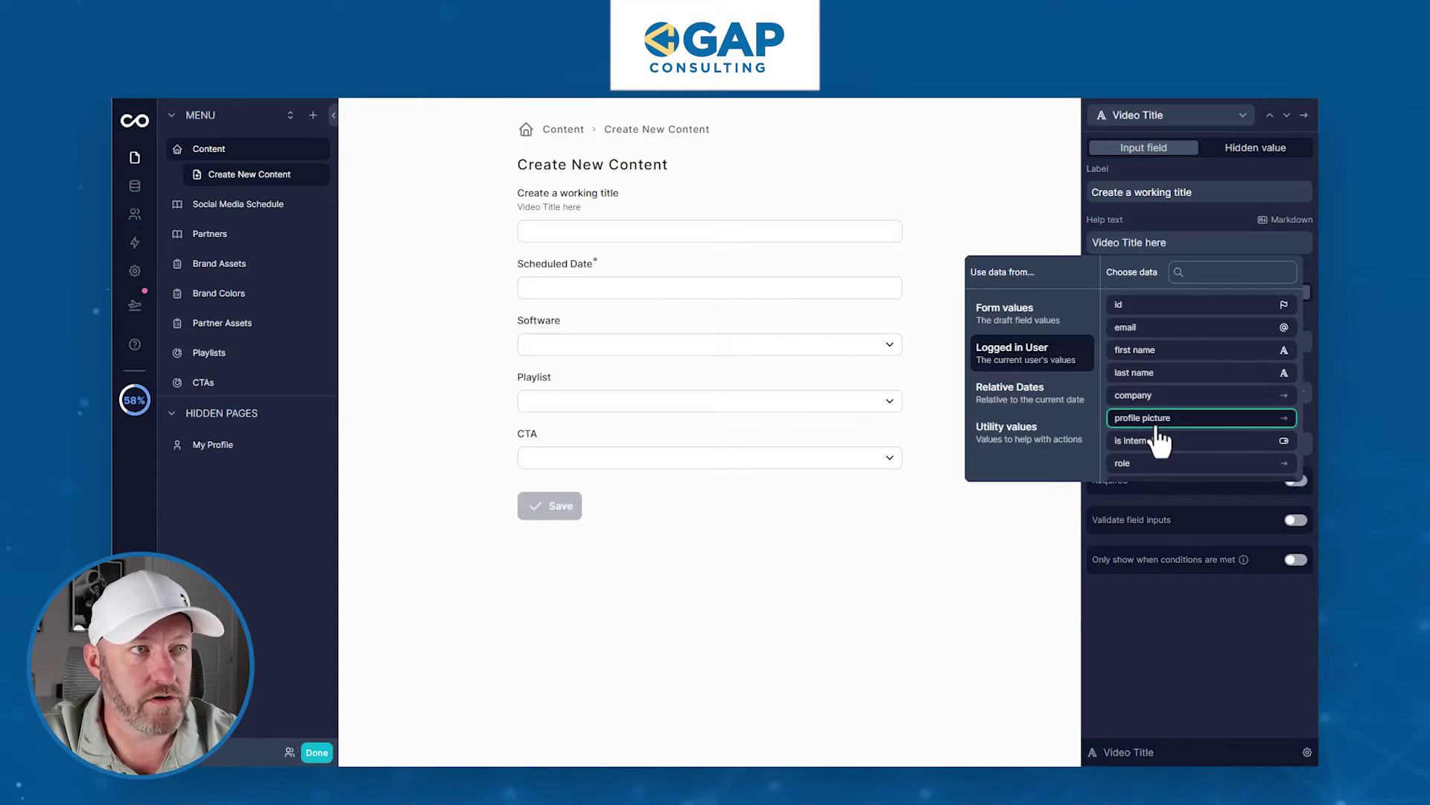
scroll(1202, 456, down, 3)
scroll(1199, 455, up, 3)
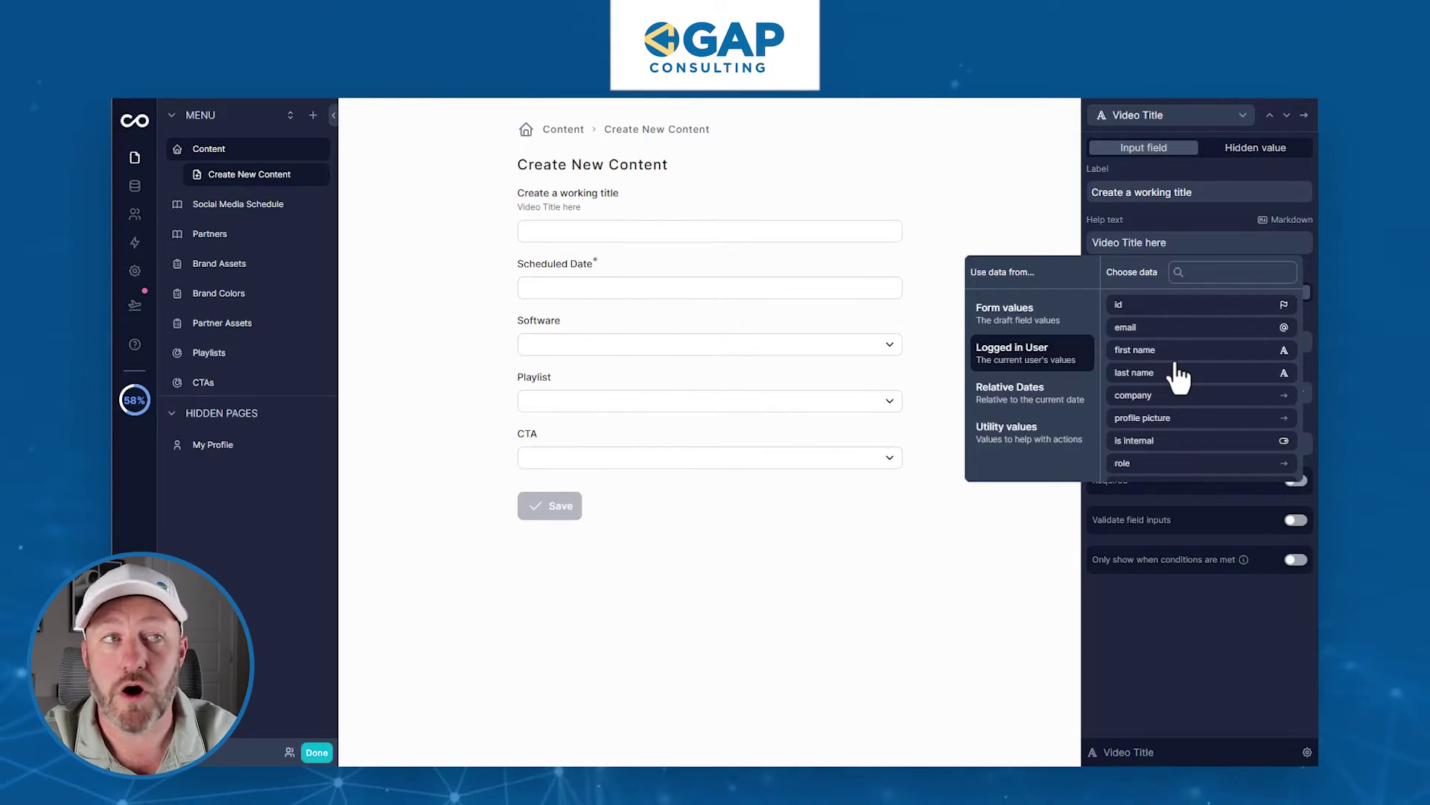
click(1061, 408)
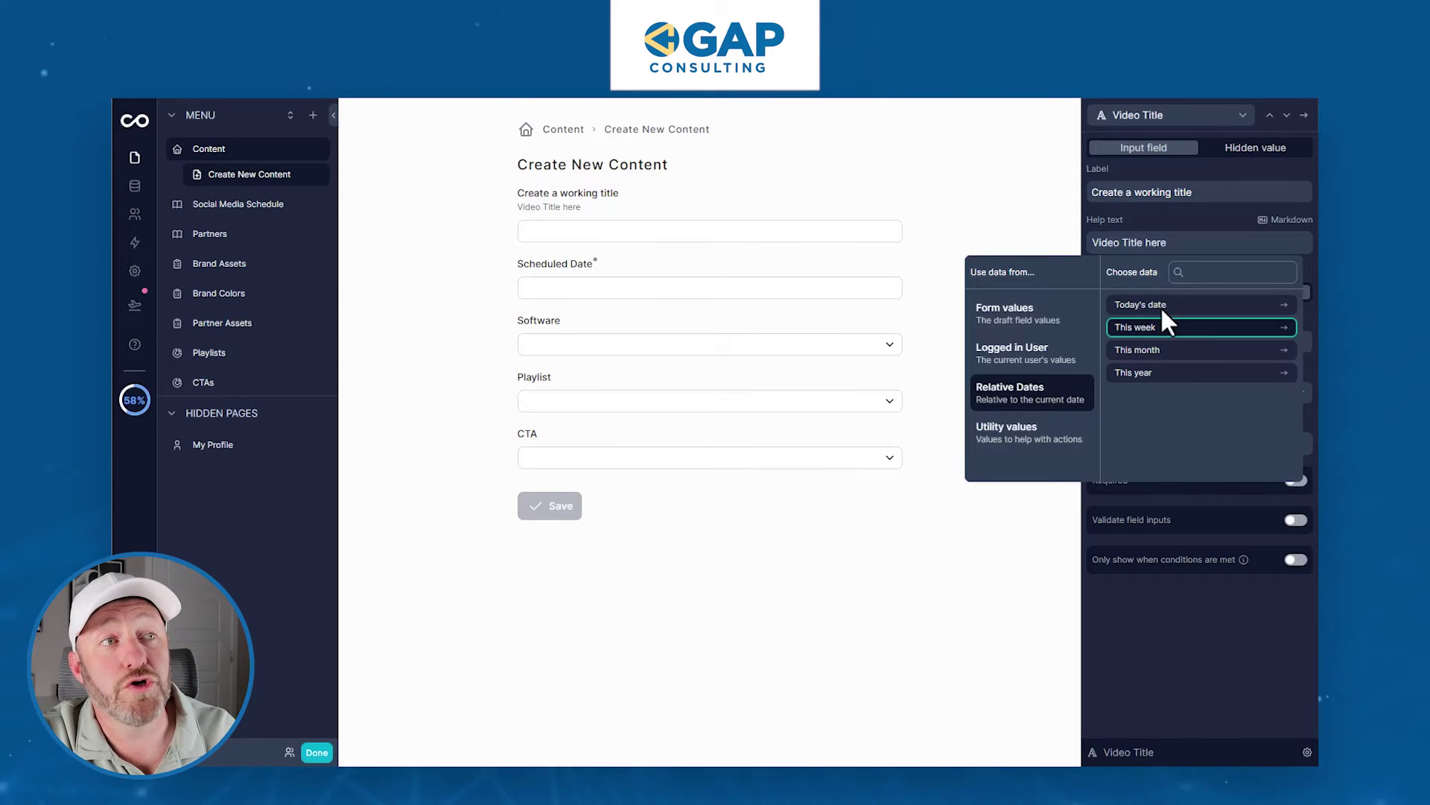
click(1167, 349)
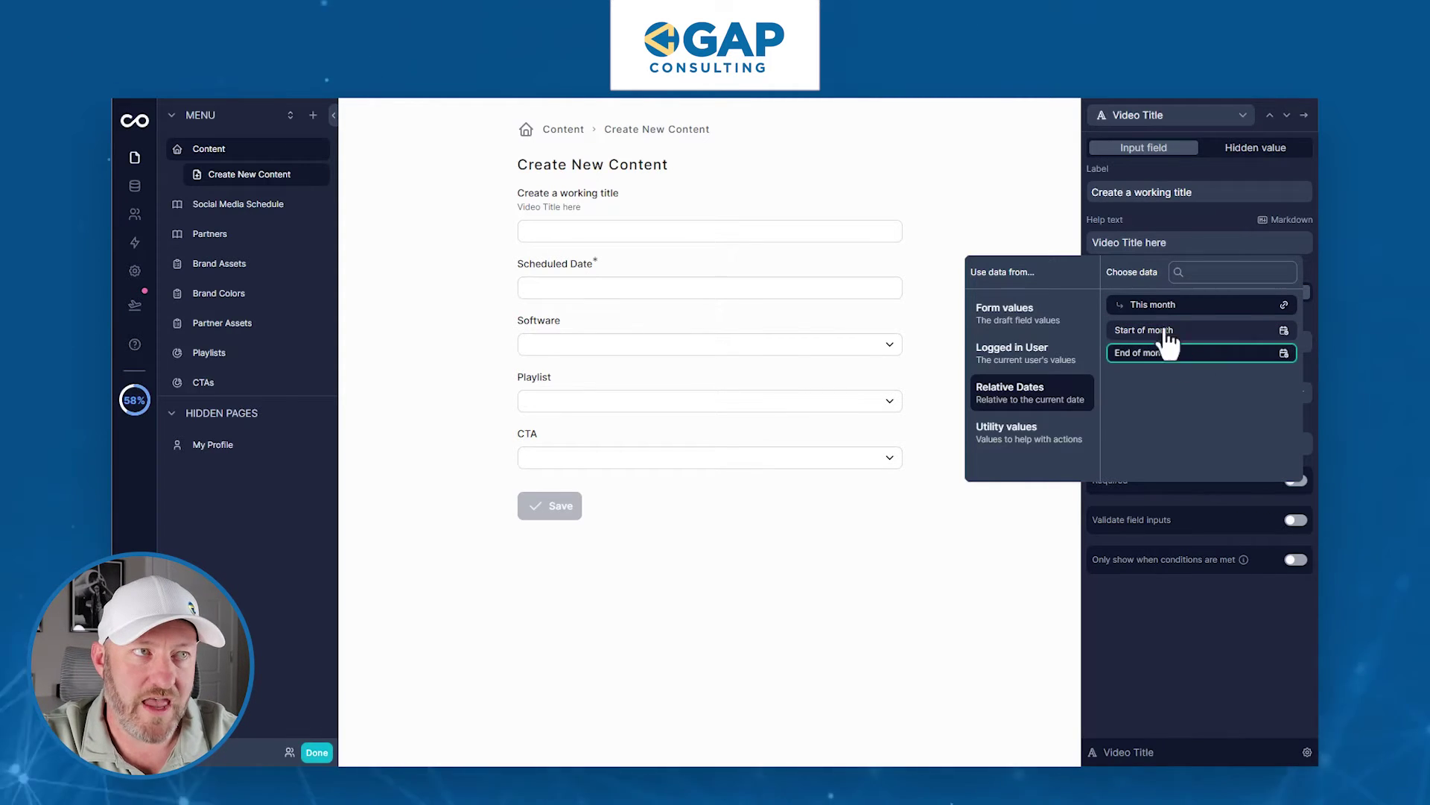
click(1117, 305)
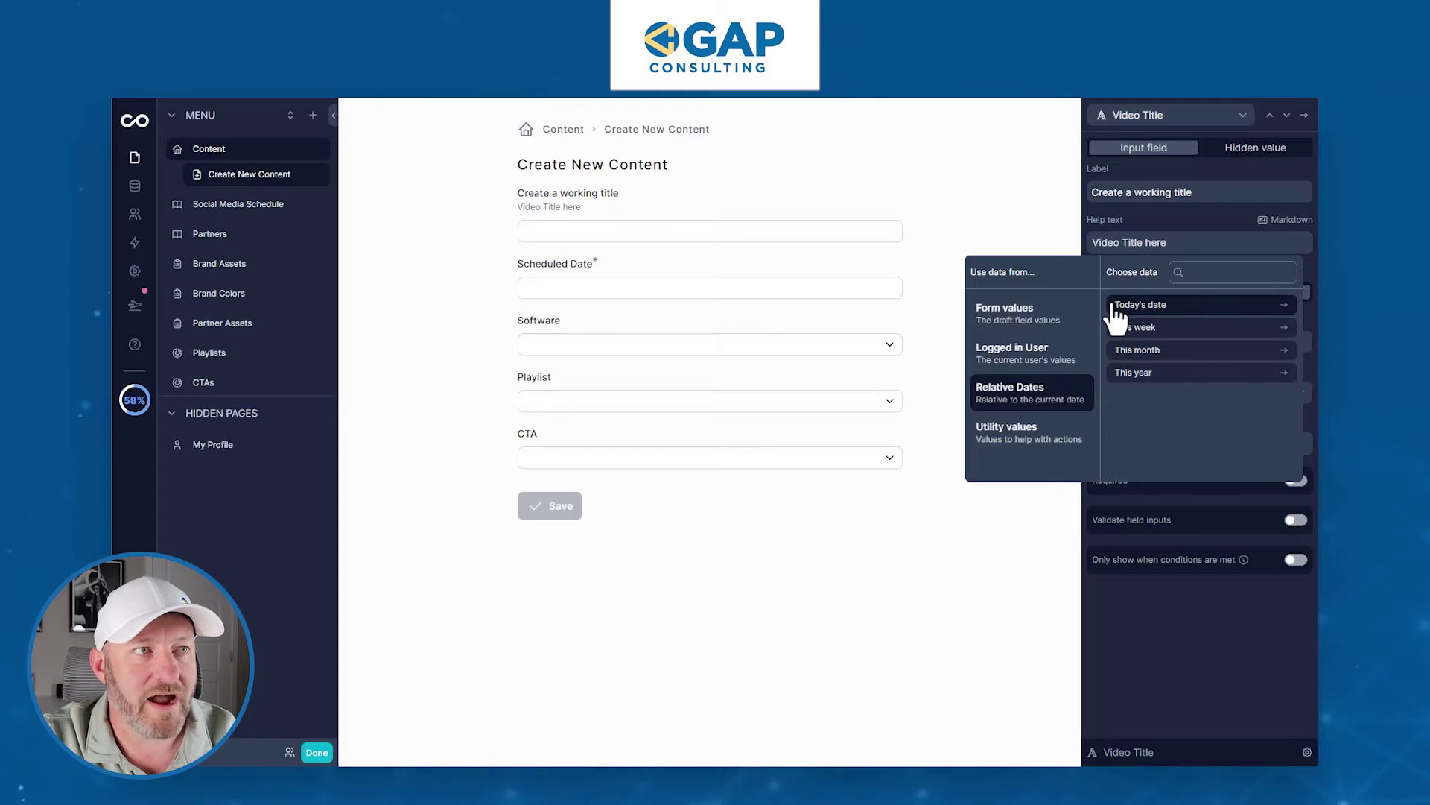
click(1125, 328)
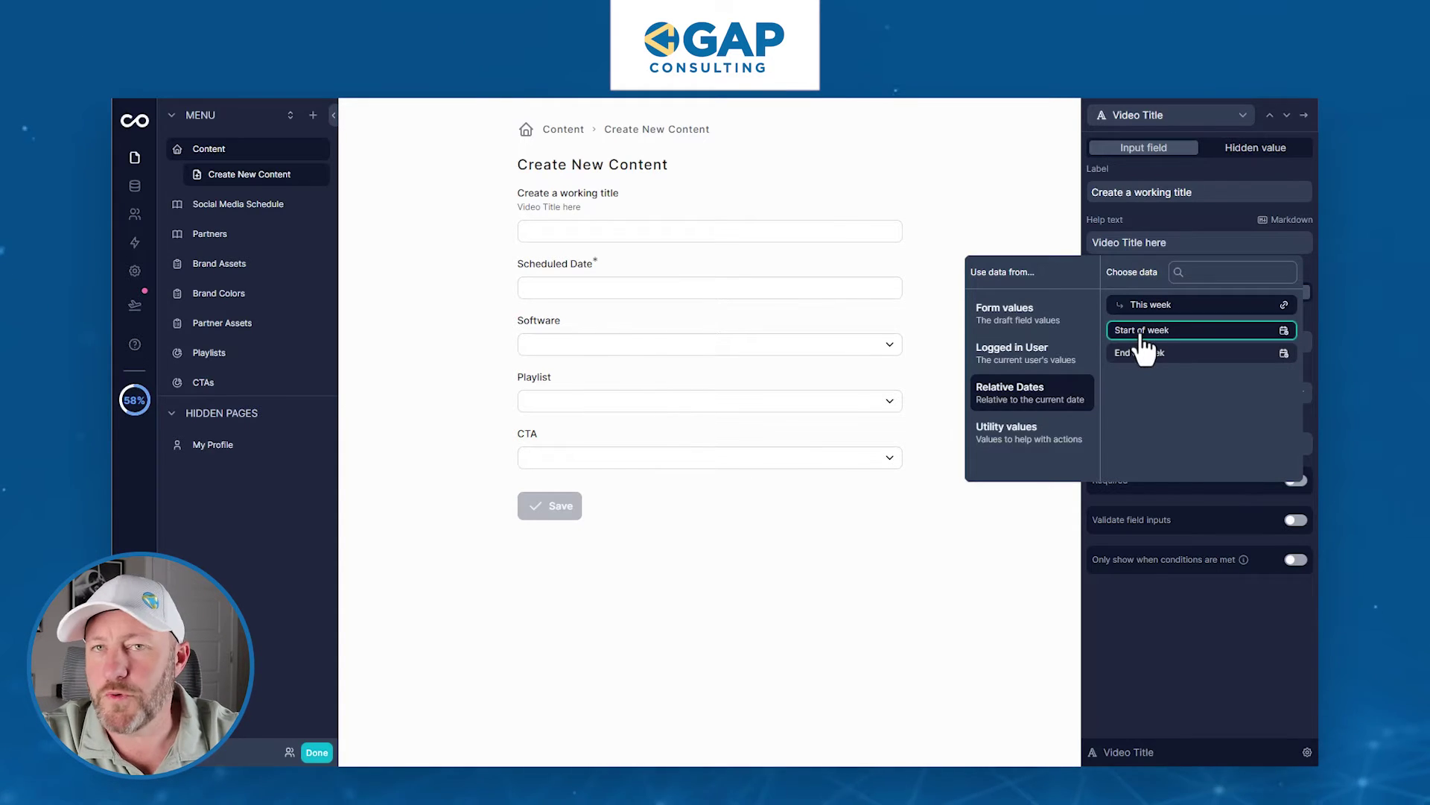
click(1118, 306)
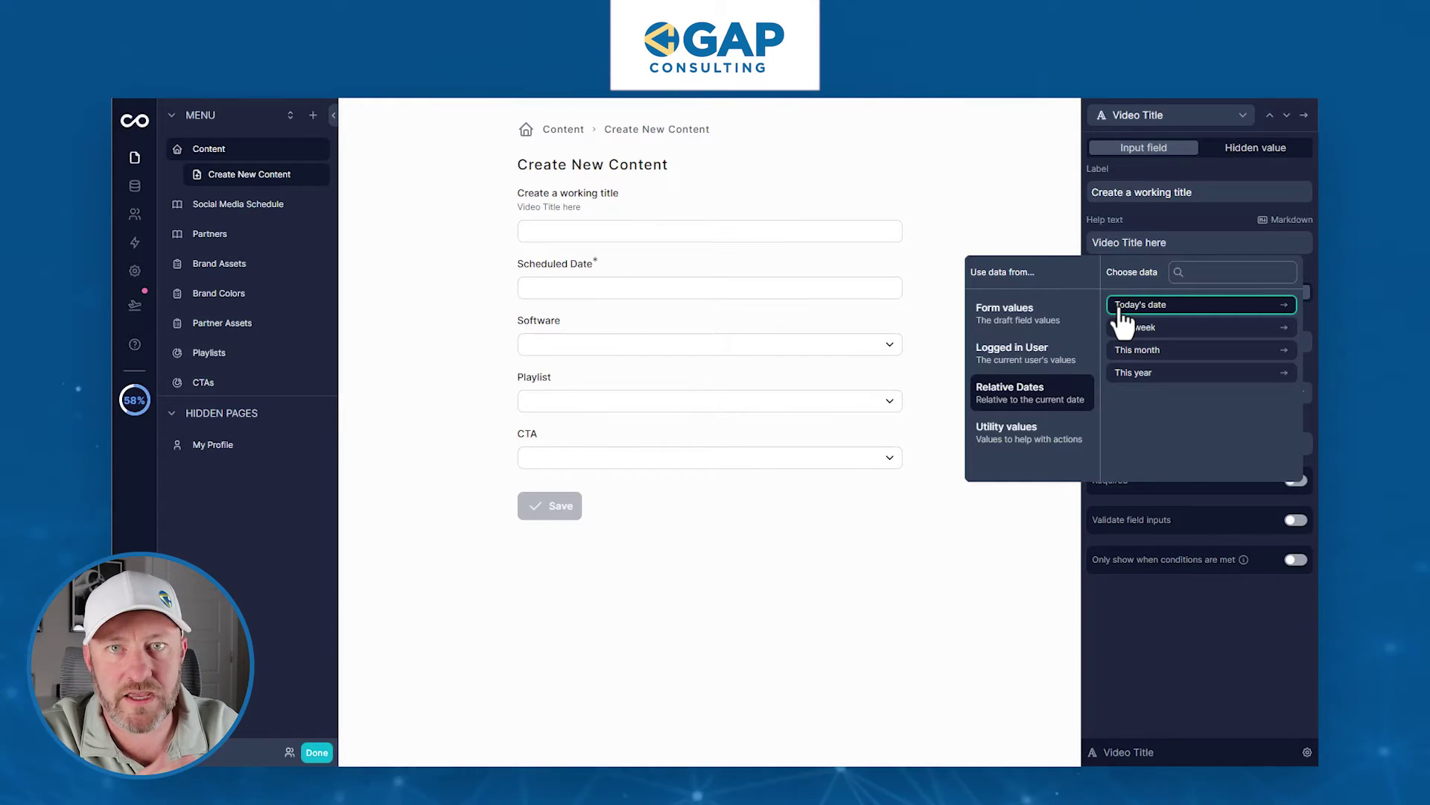
click(1161, 227)
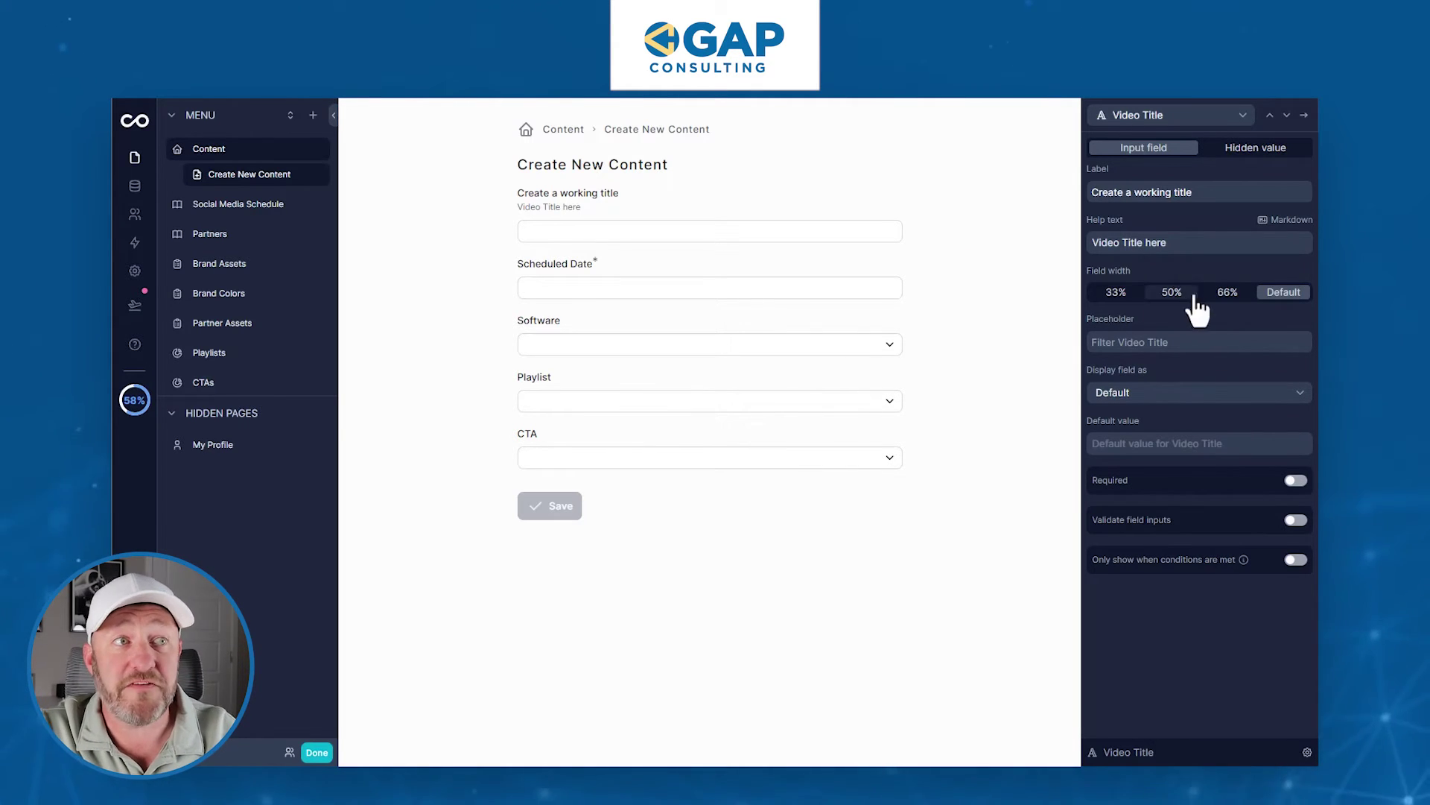
- Set the working title field to 50% width and close its settings
click(1168, 295)
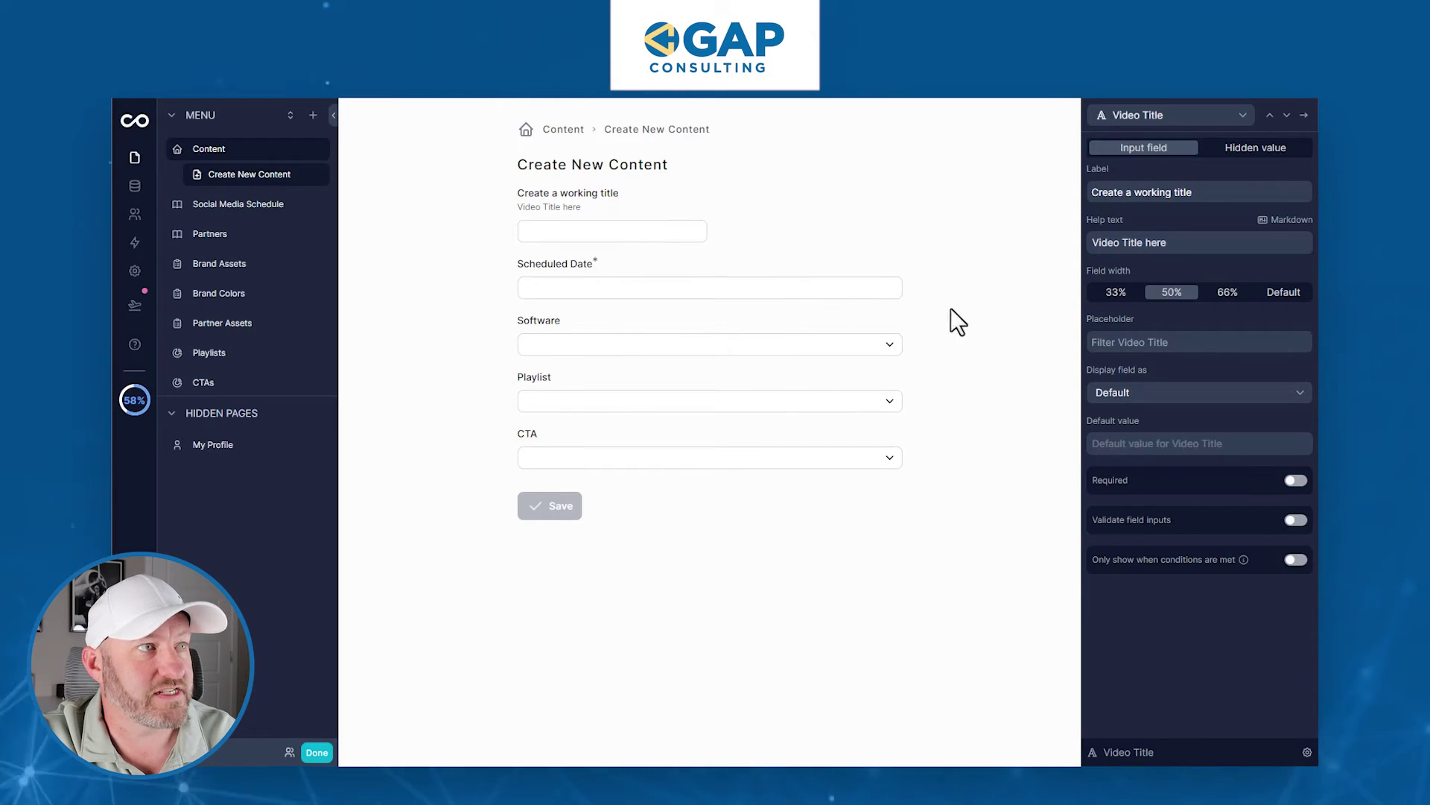
click(792, 289)
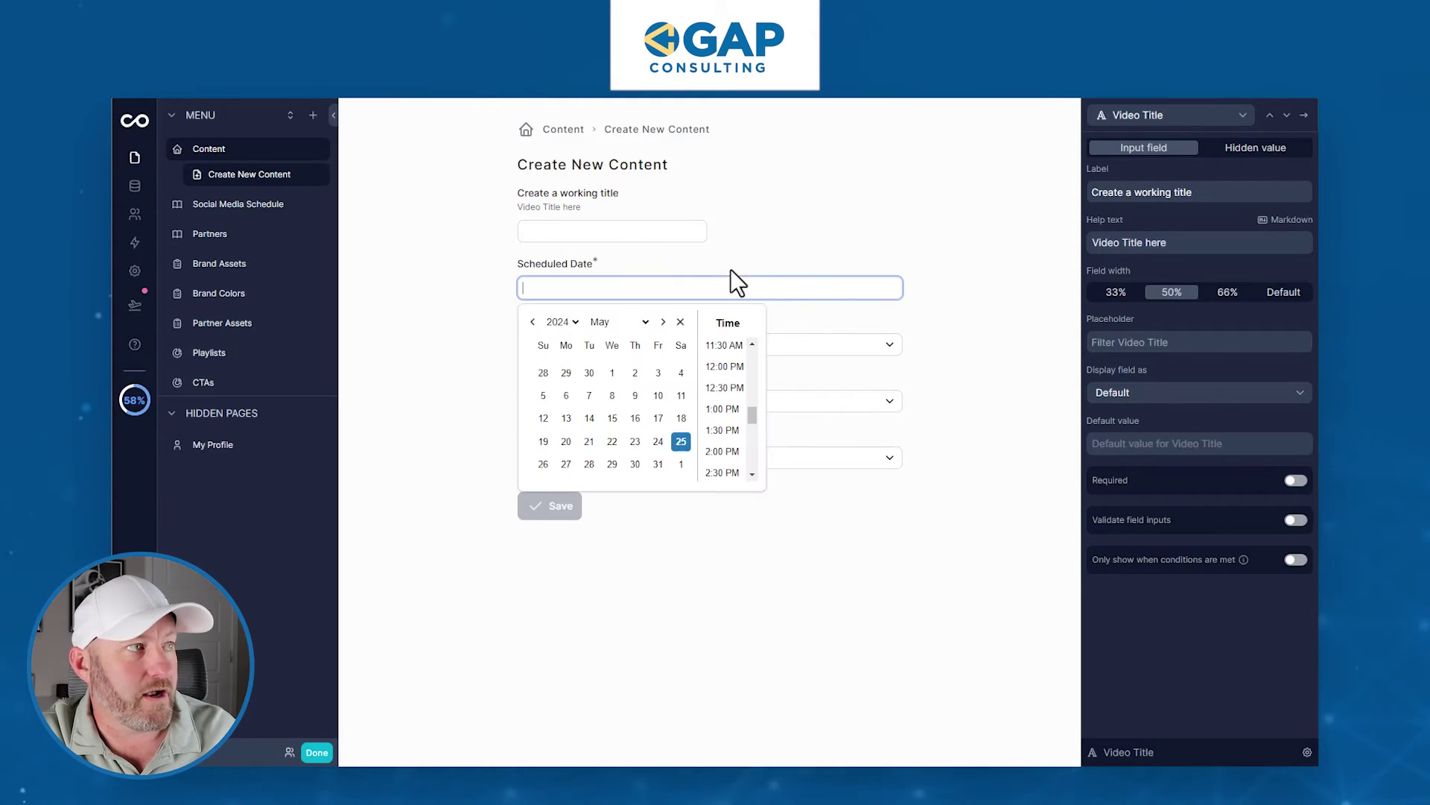
click(786, 206)
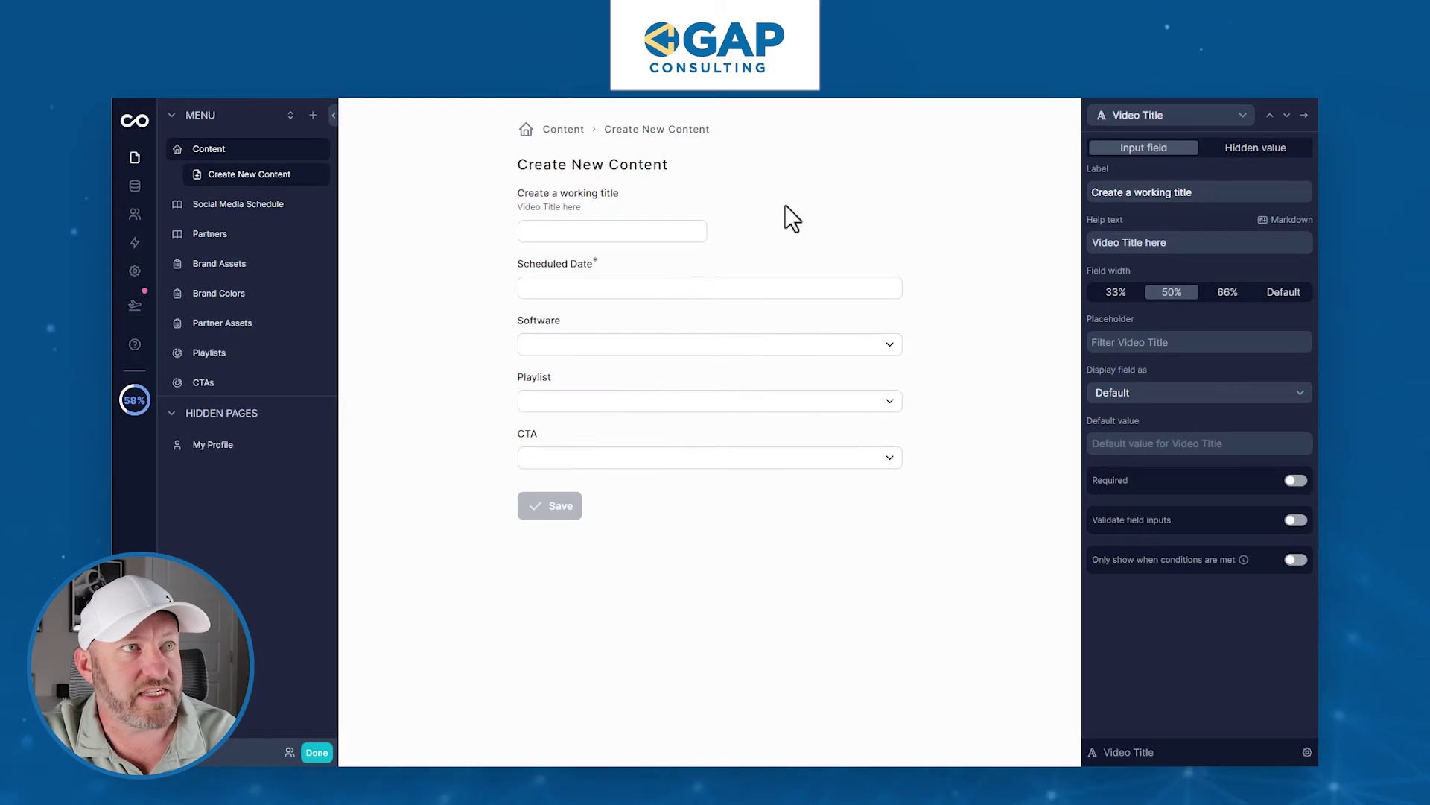
click(1304, 114)
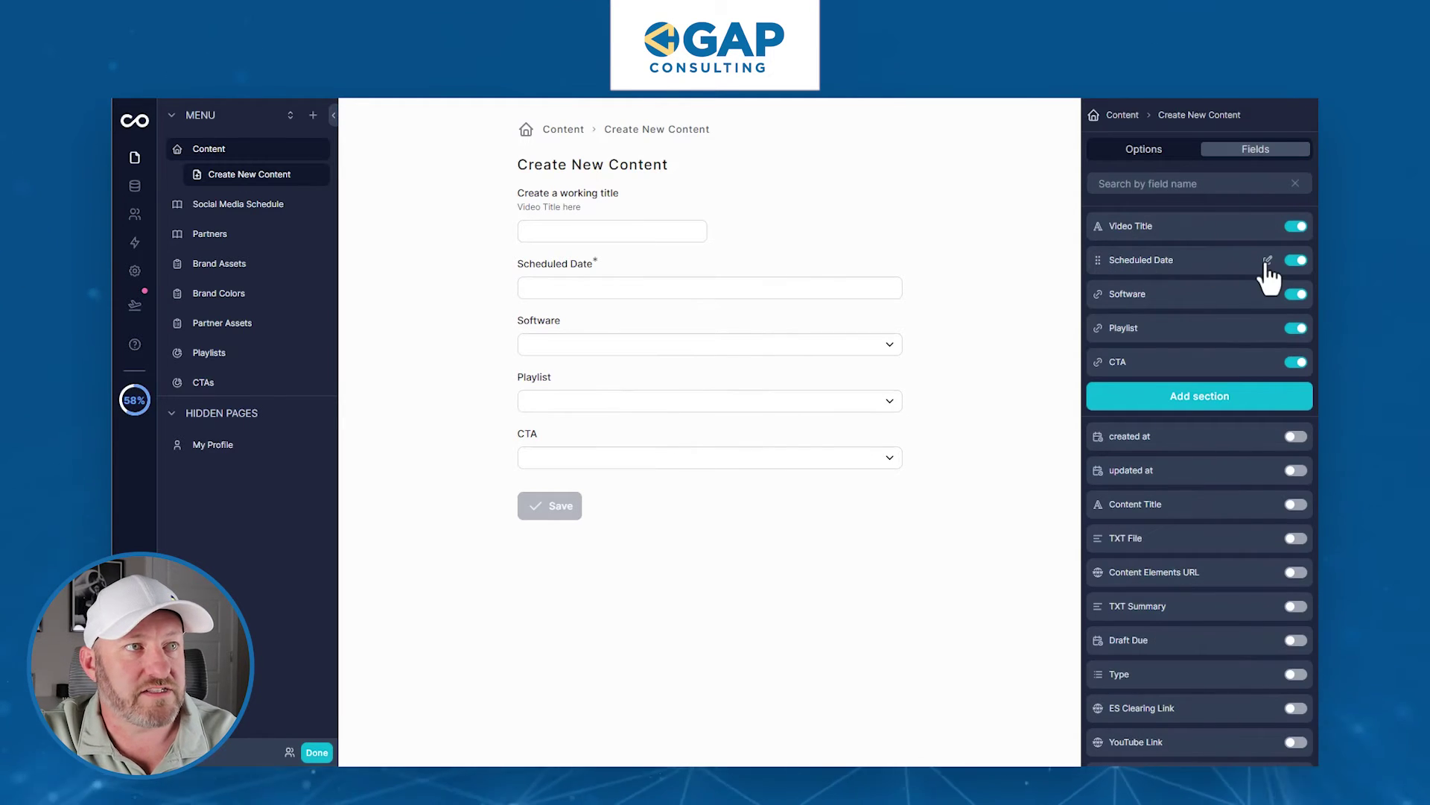
click(1267, 260)
- Give Scheduled Date 50% width, help text 'sample text' and placeholder 'Jan 1'
click(1172, 292)
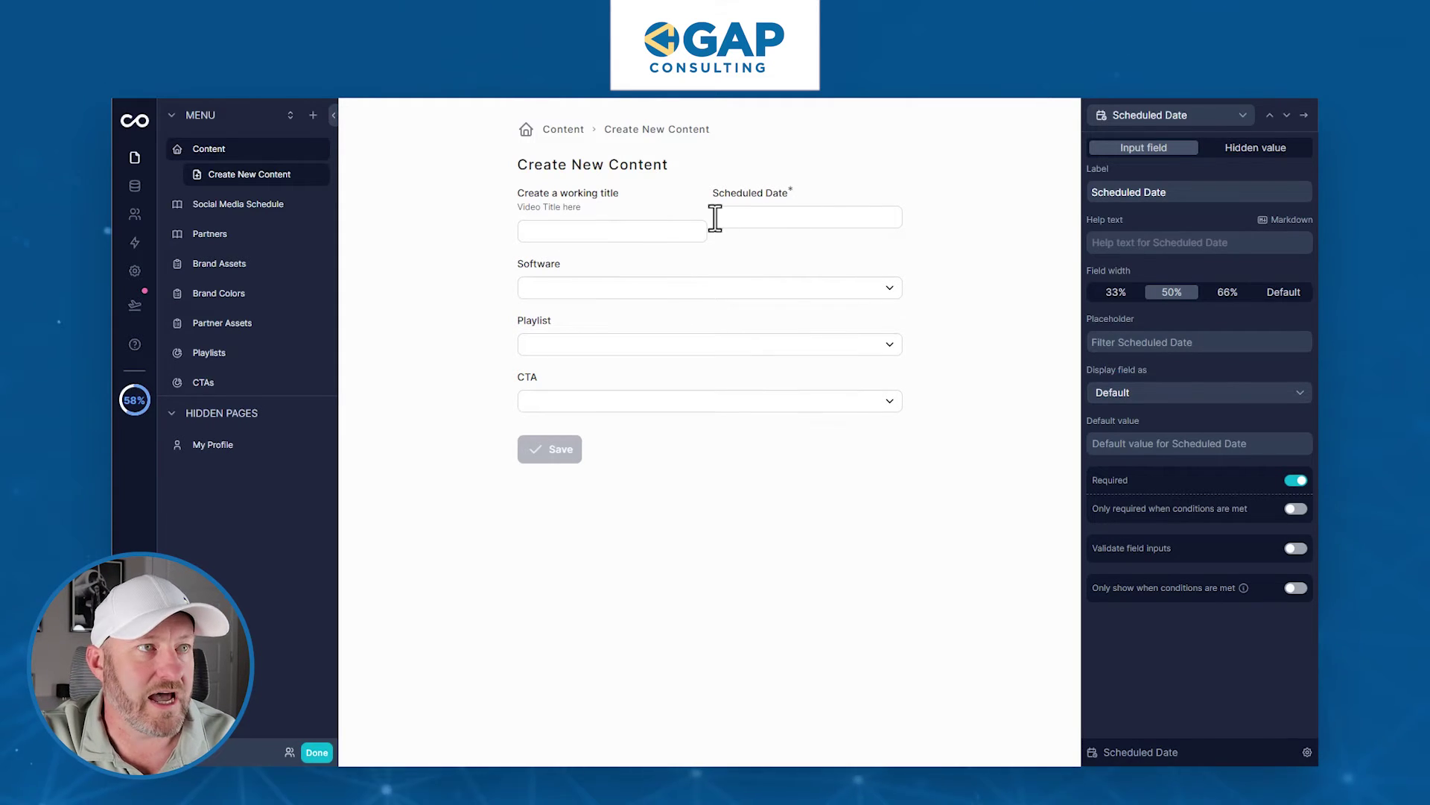
click(1138, 243)
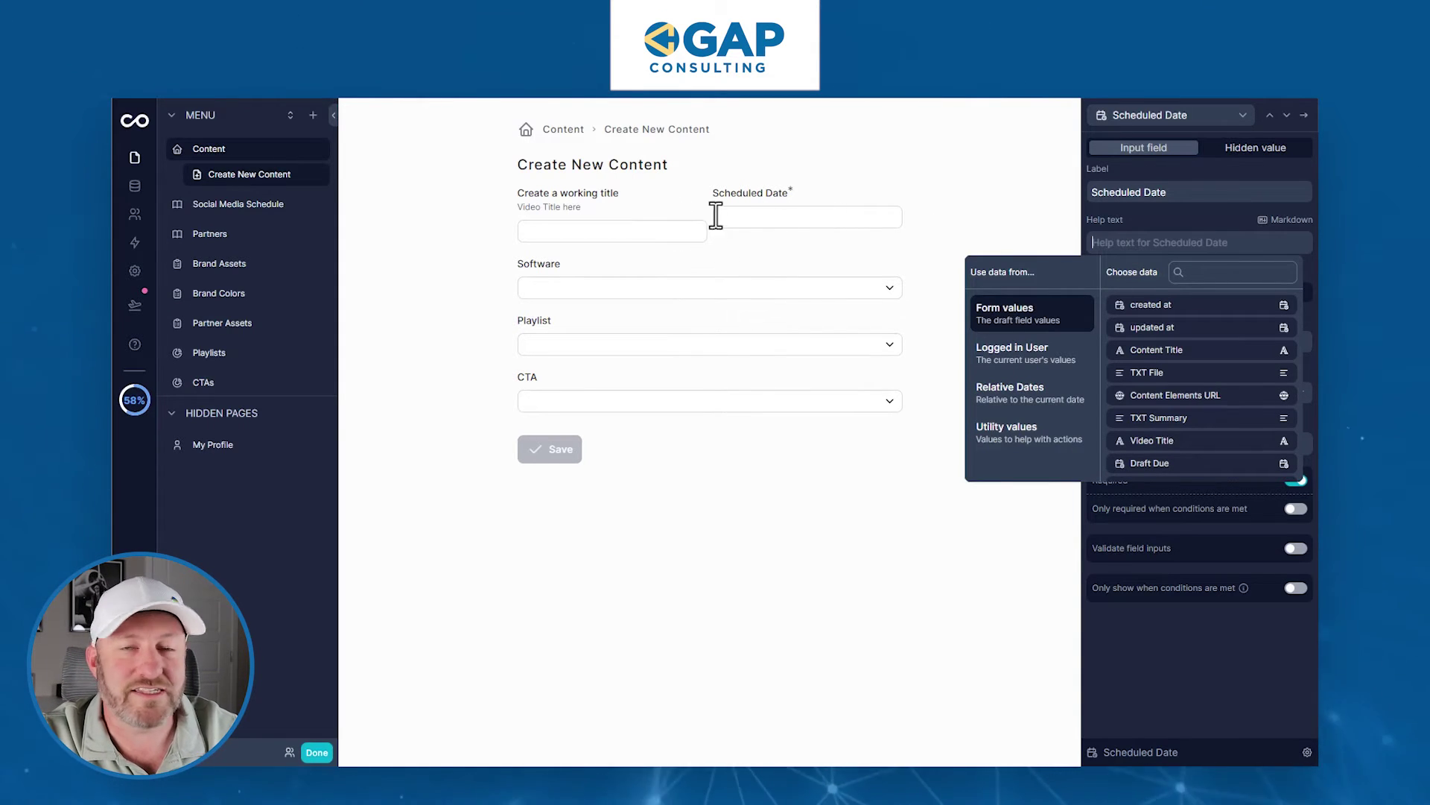
text(sample text)
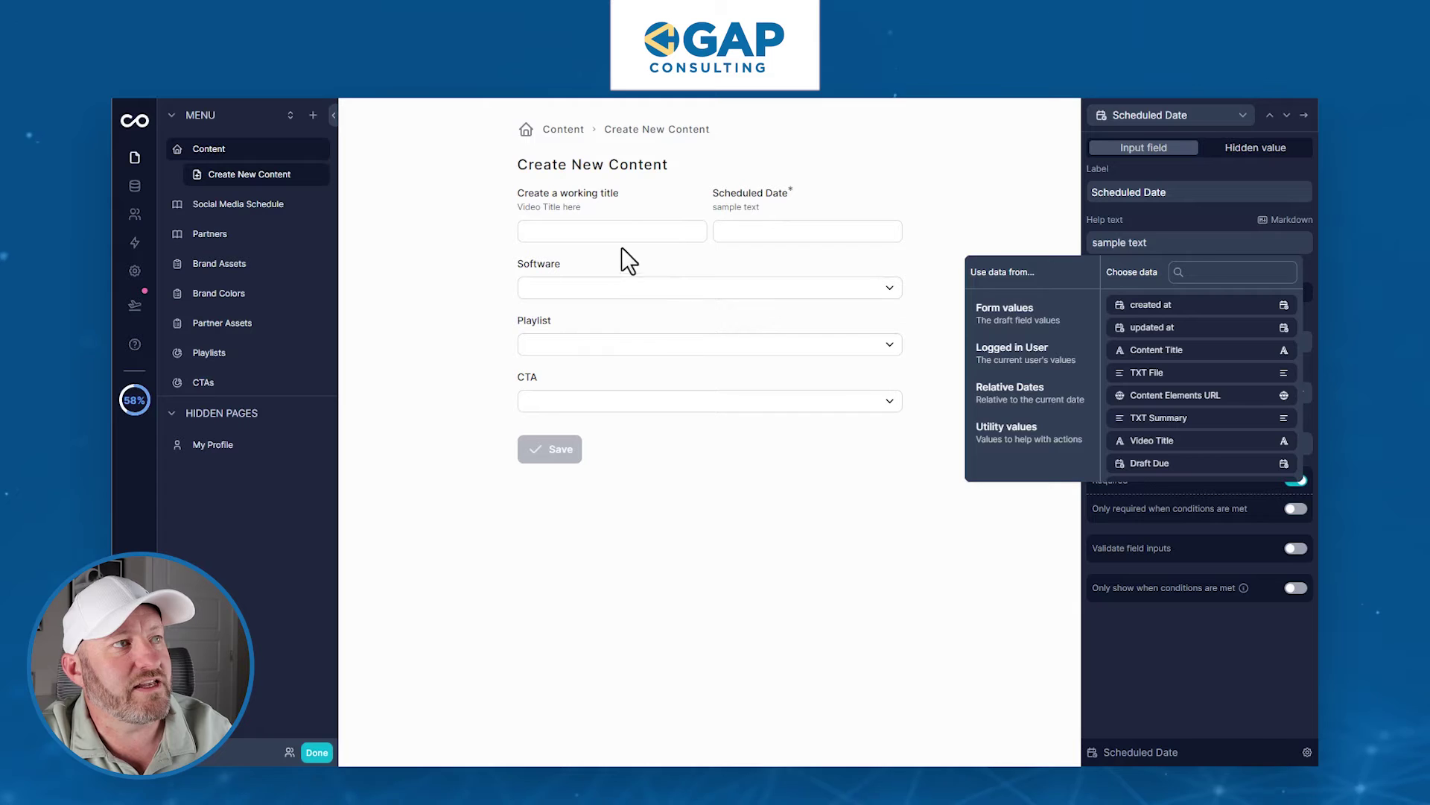
click(977, 197)
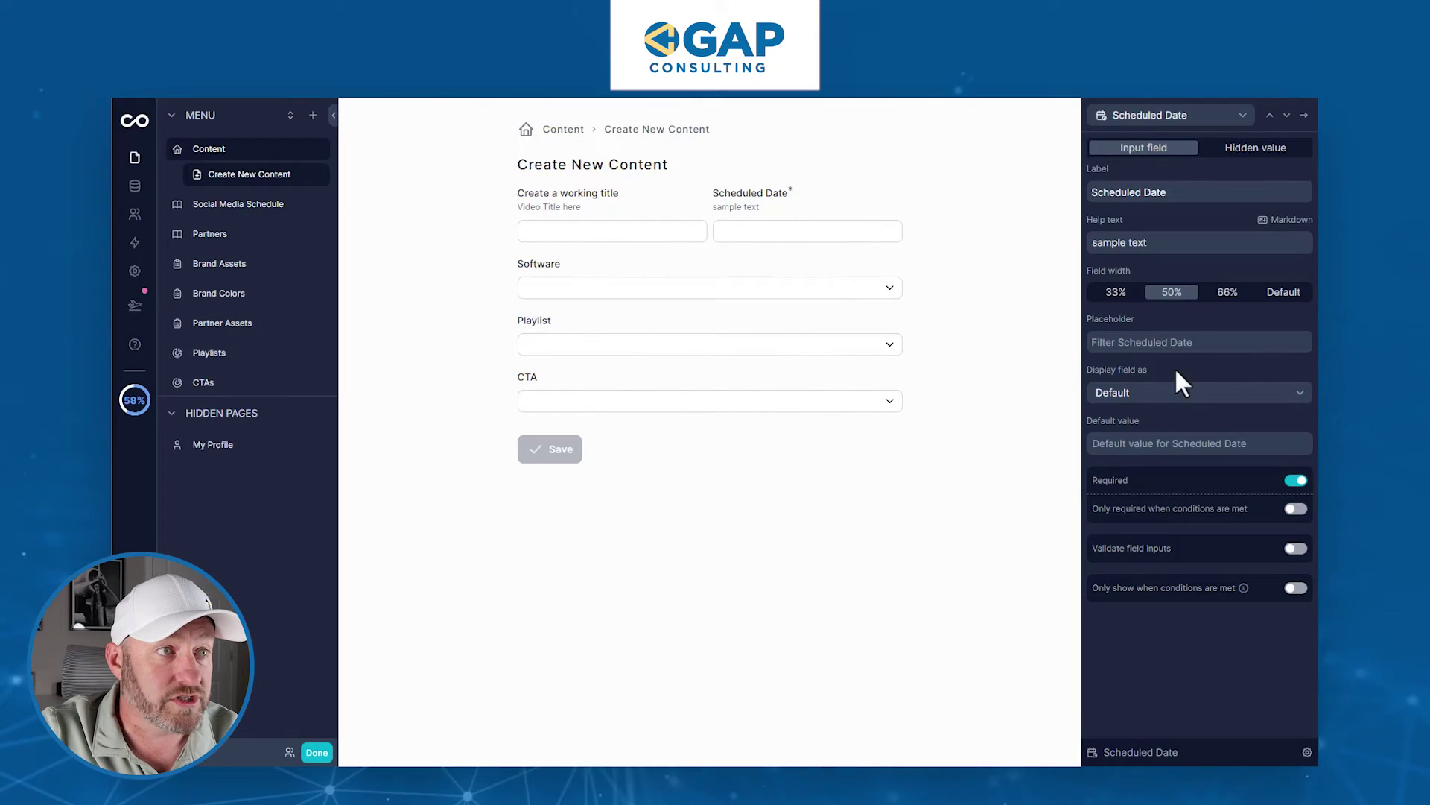
click(850, 227)
click(785, 204)
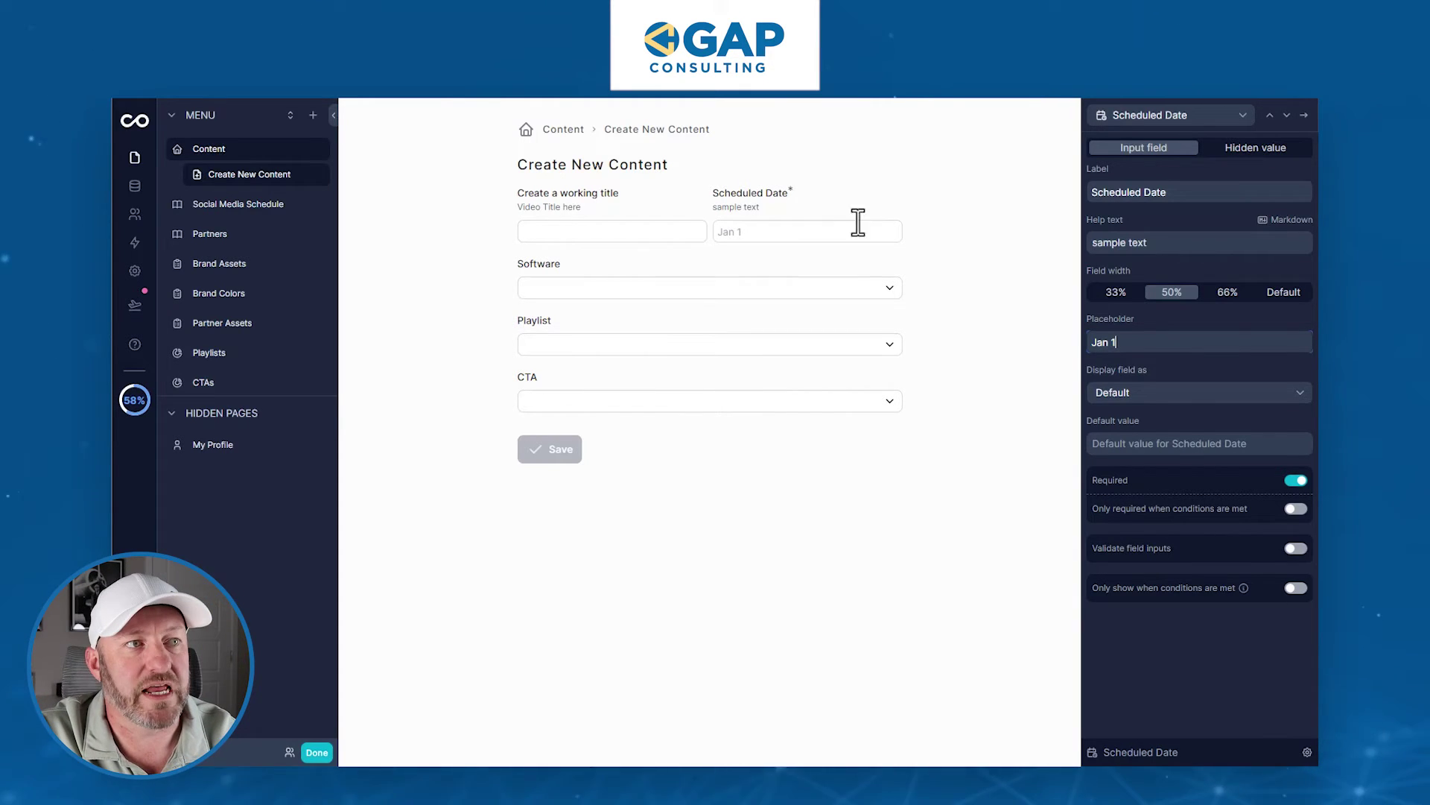
click(1171, 443)
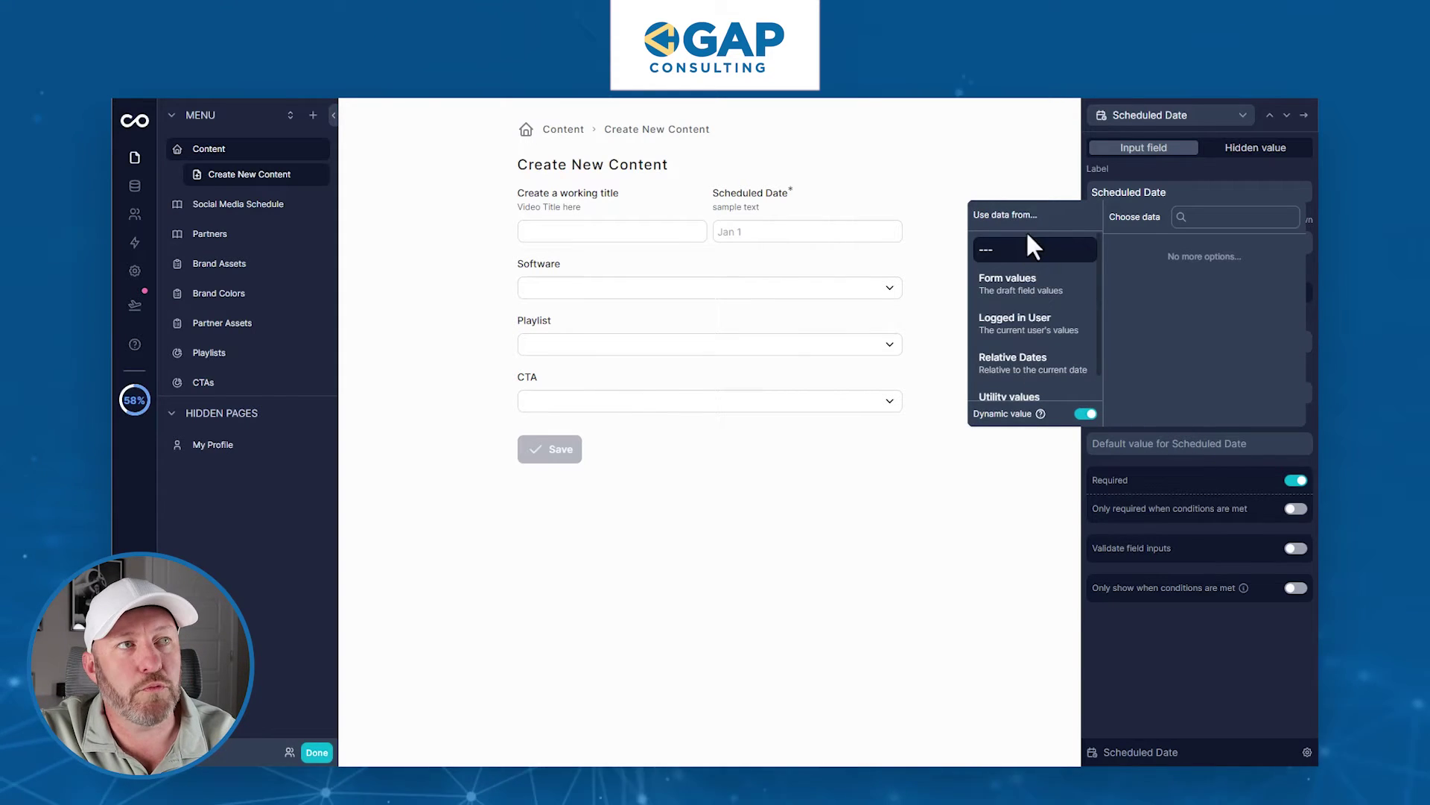
- Set Scheduled Date's default value to Relative Dates > Today's date > Now
scroll(1028, 373, down, 1)
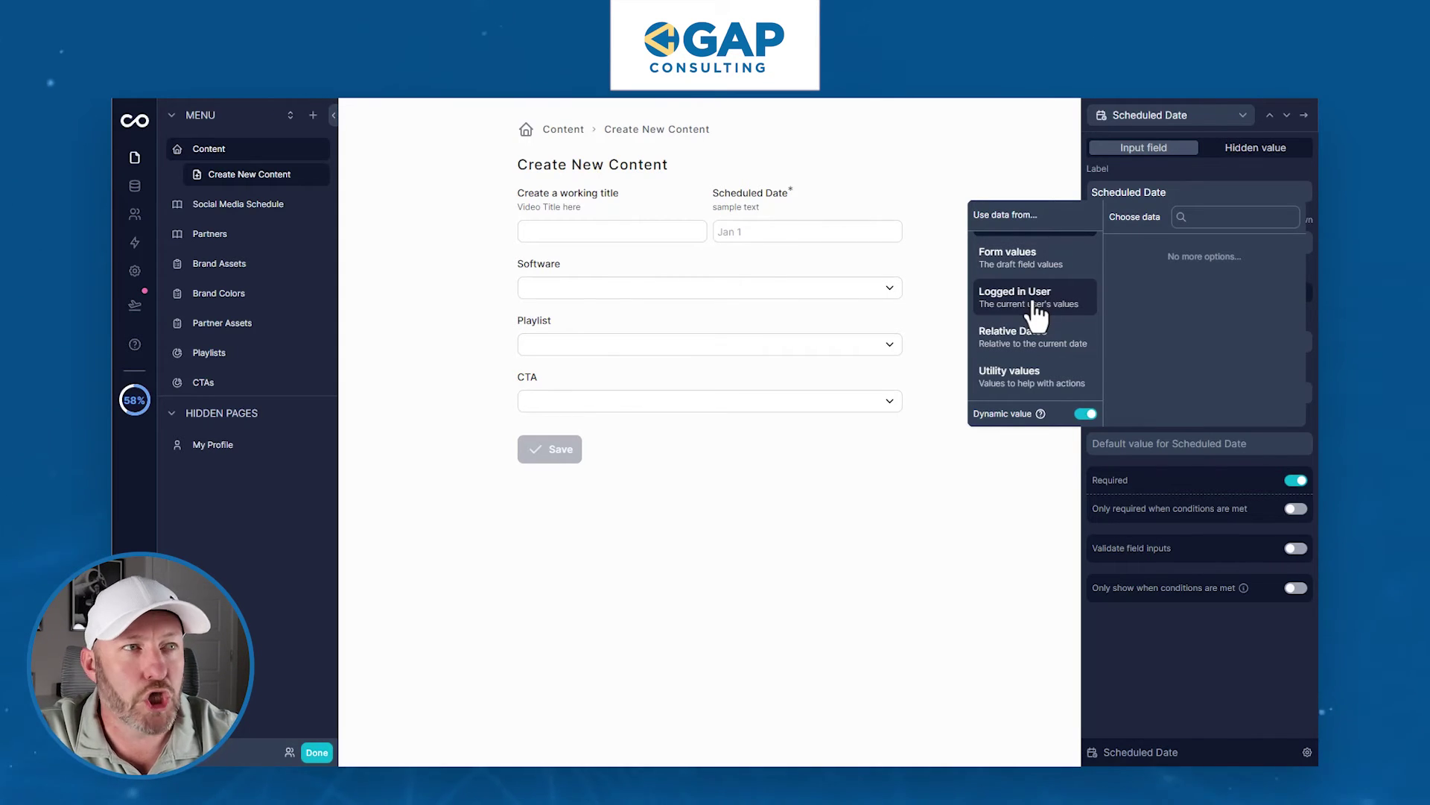
click(1041, 344)
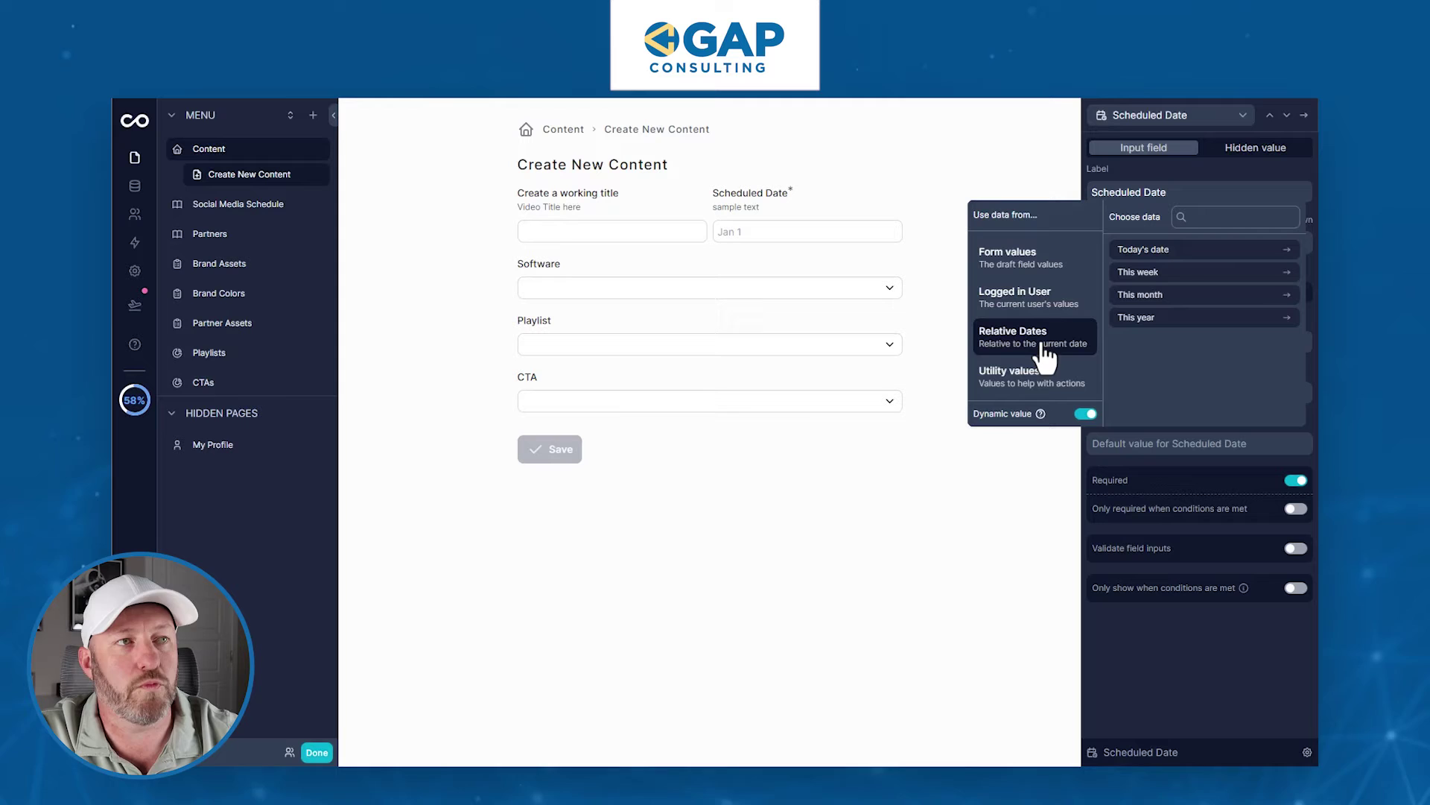
click(1162, 250)
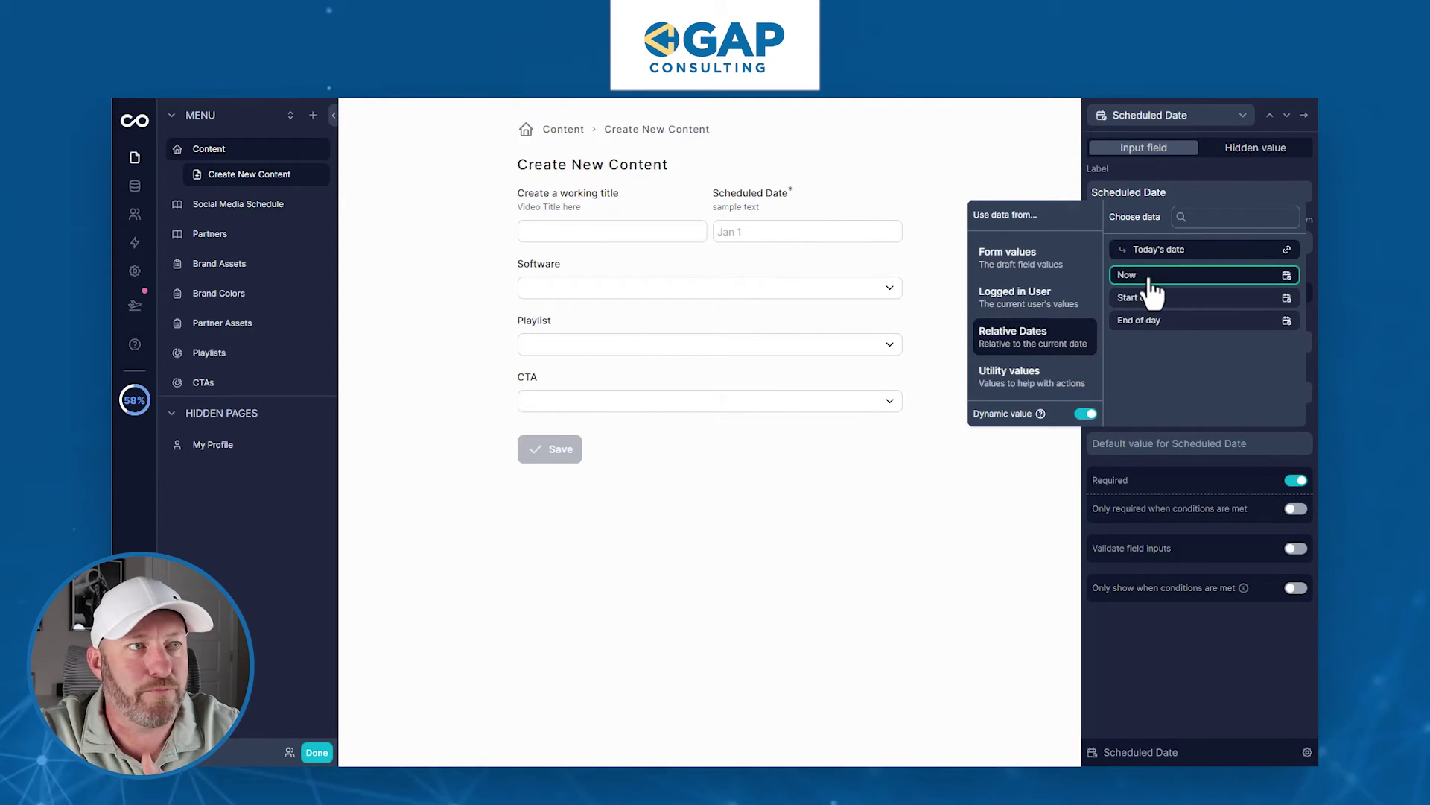
click(1151, 280)
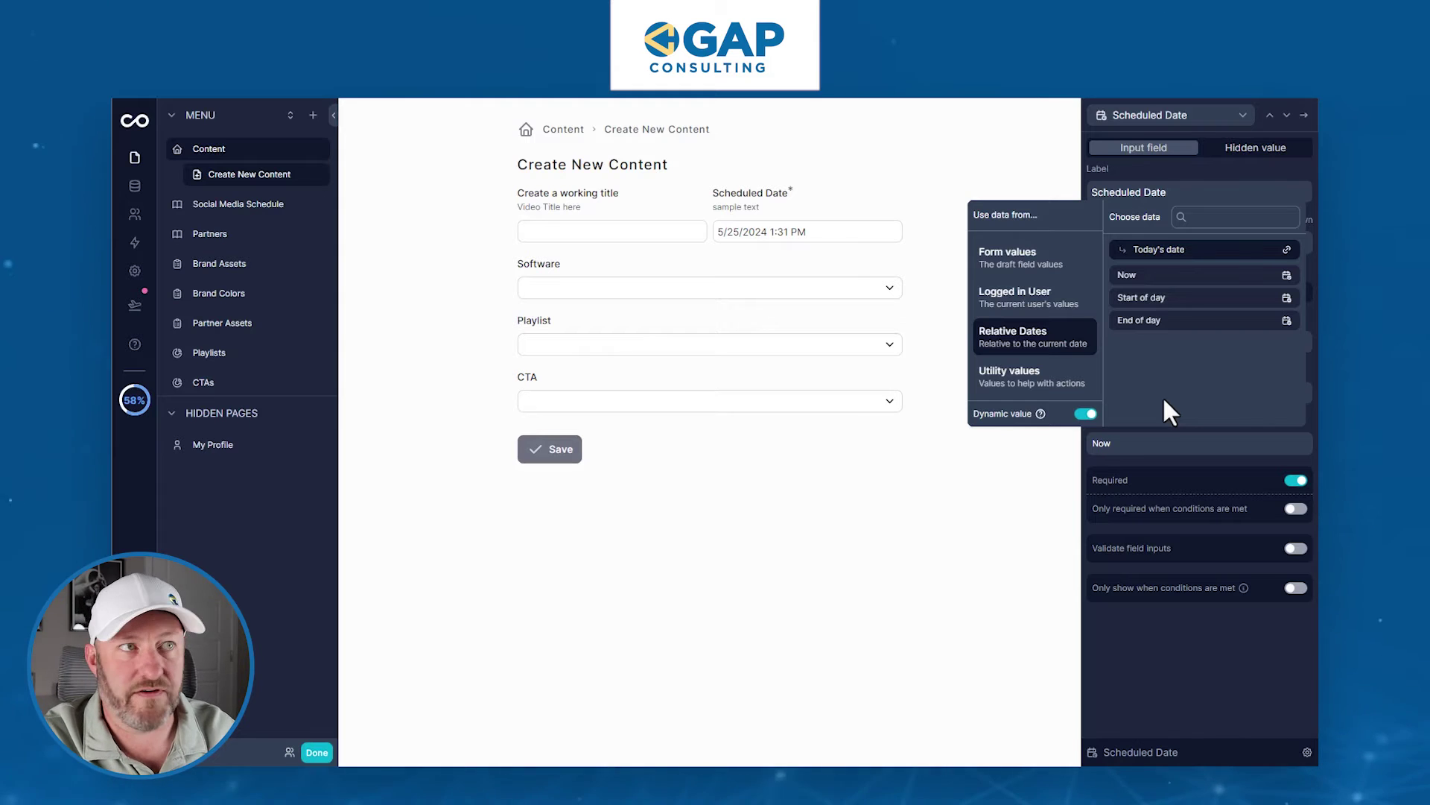
click(1185, 474)
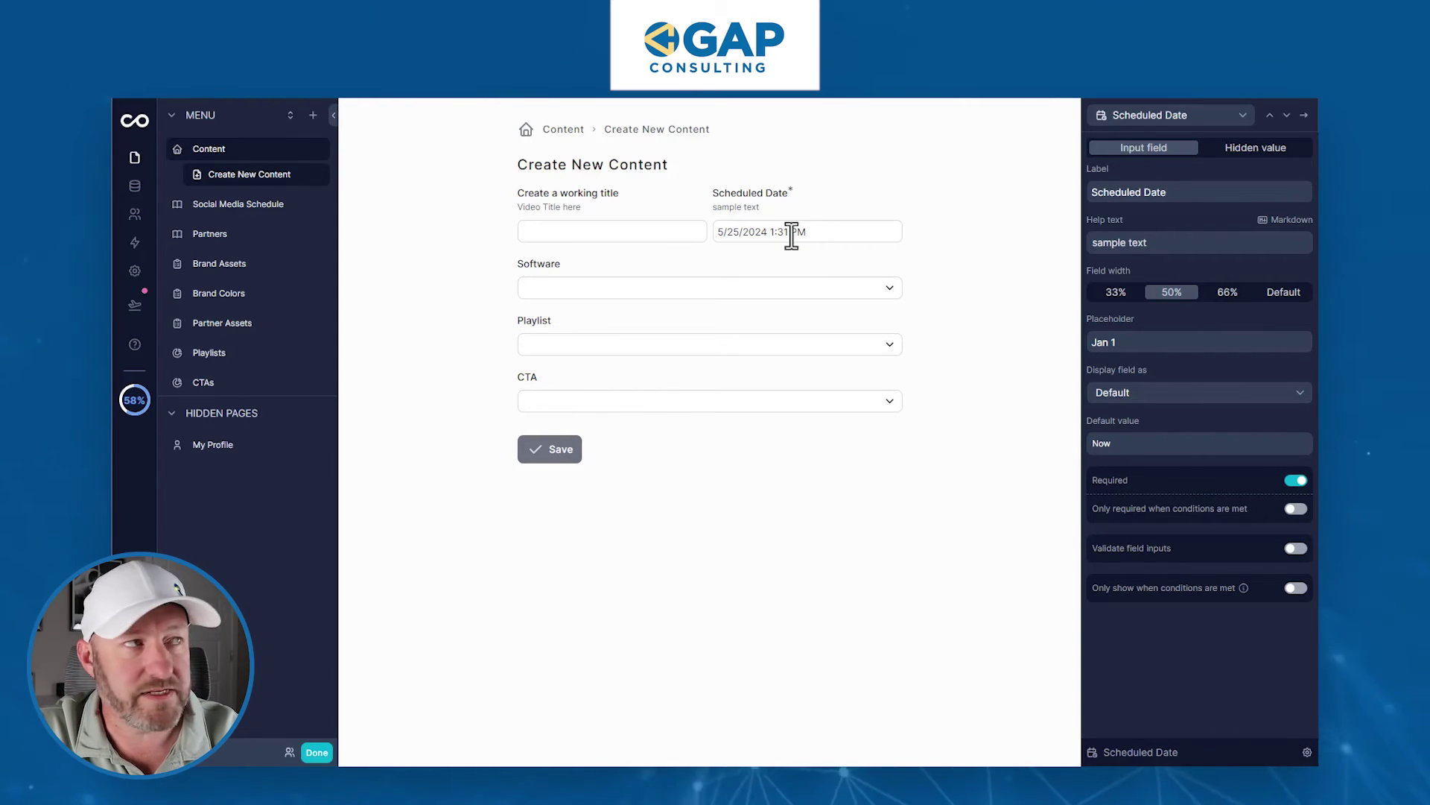
click(573, 240)
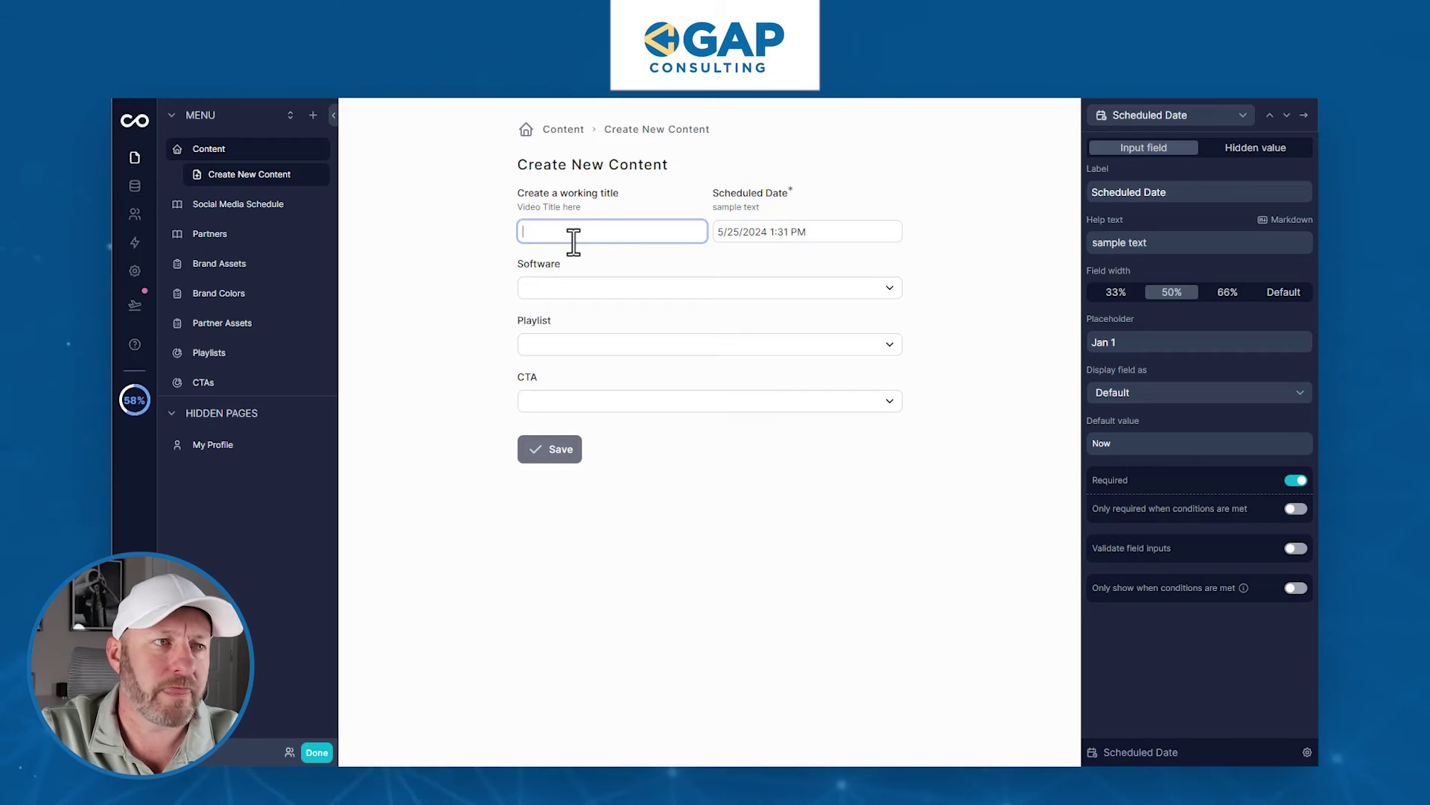
click(1297, 550)
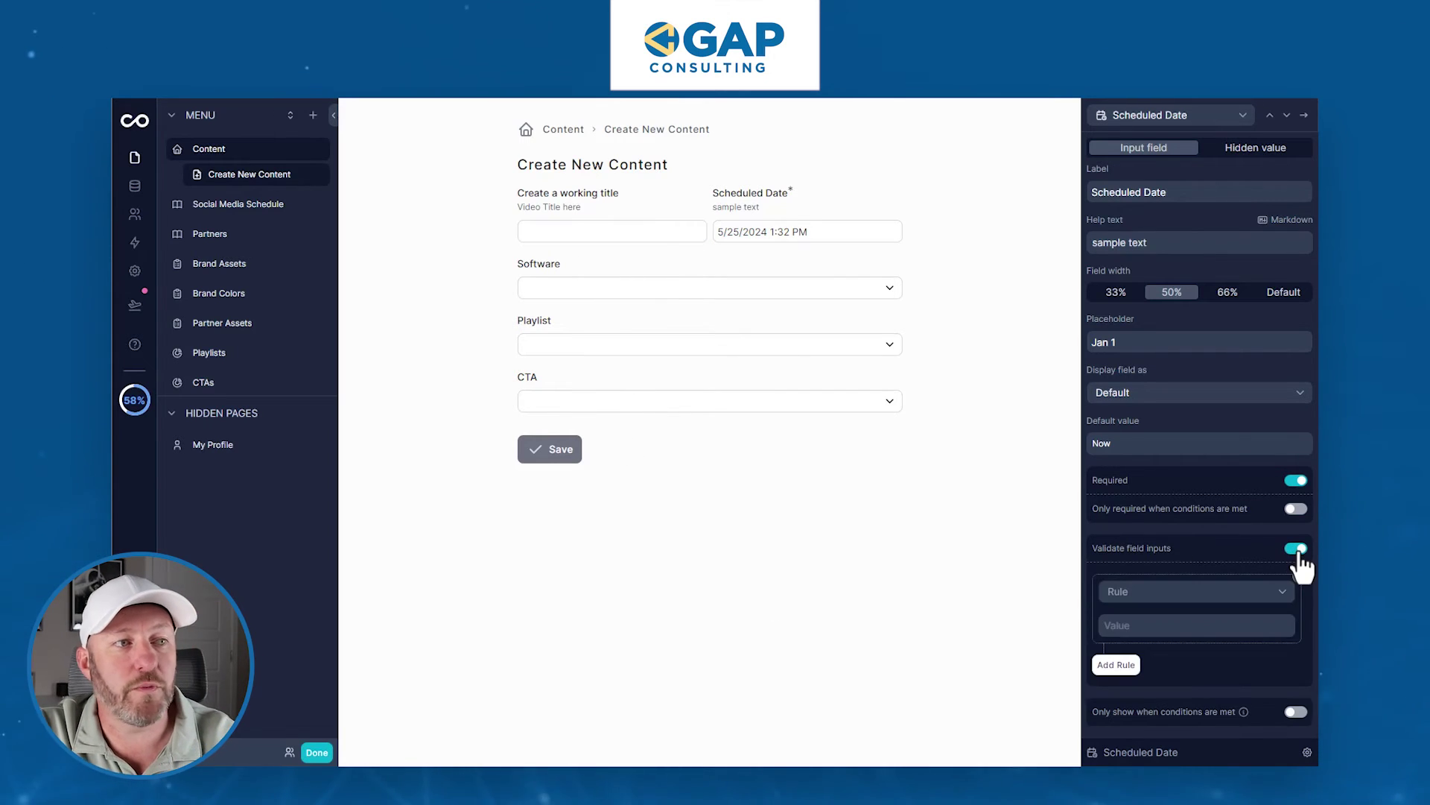
click(1189, 588)
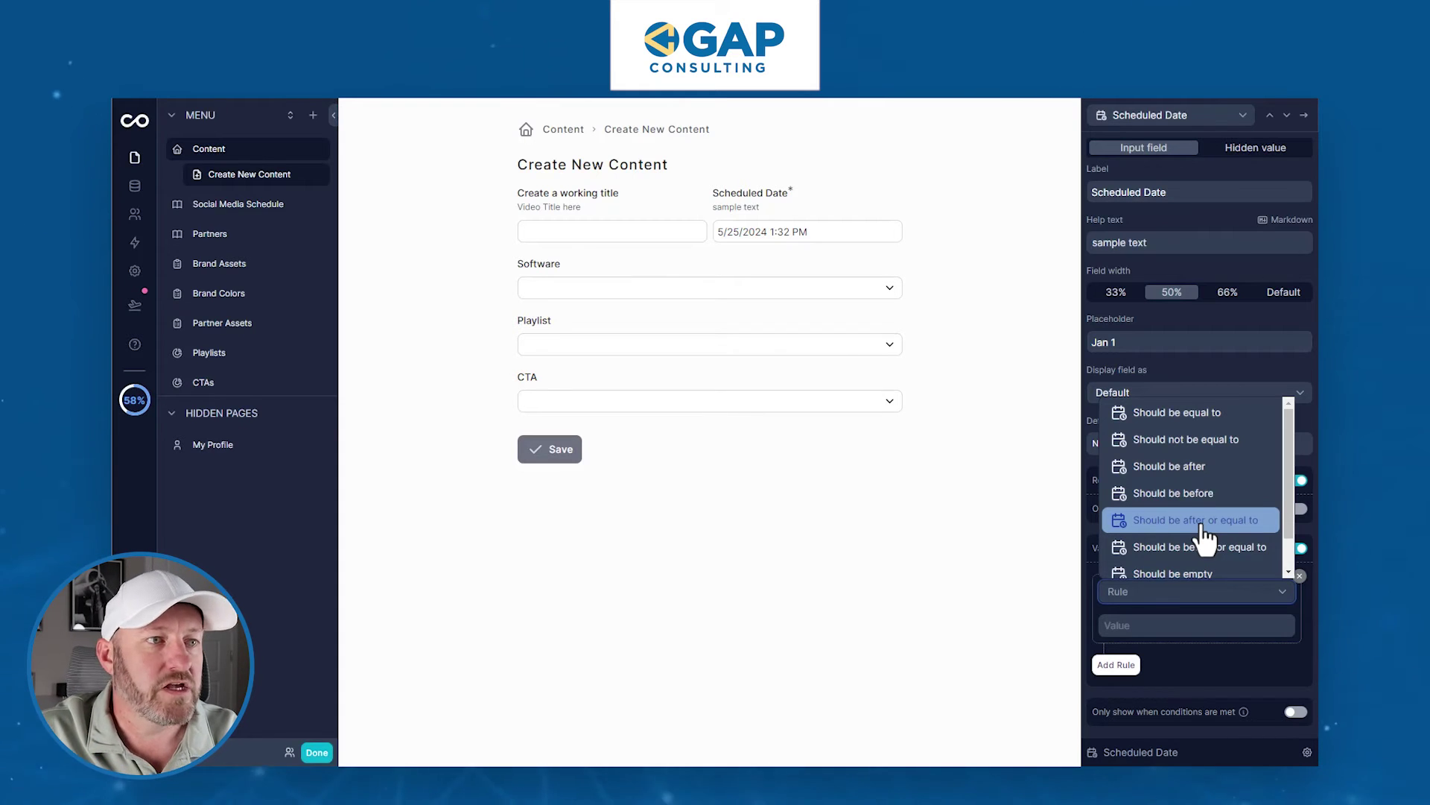
click(1251, 665)
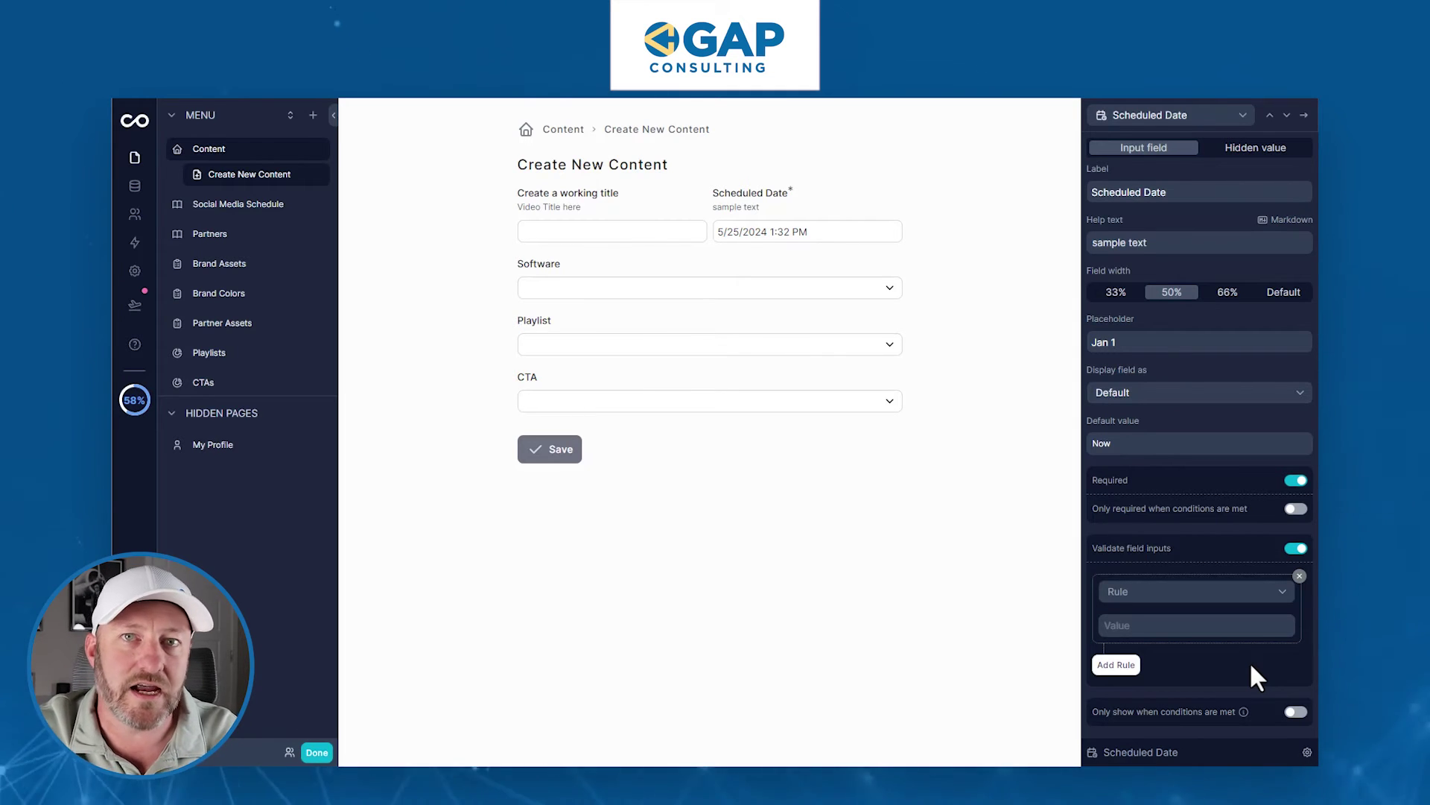
click(1295, 549)
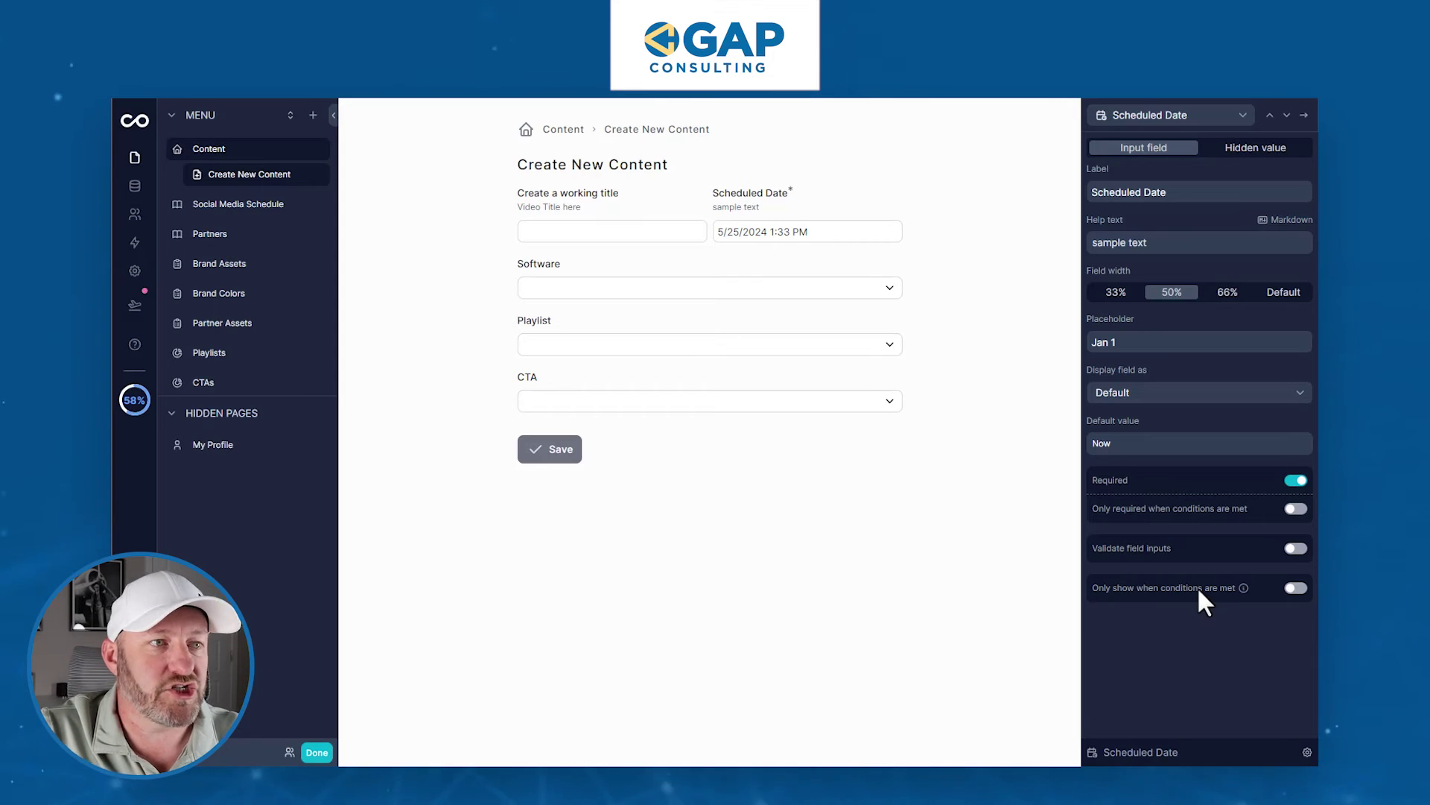
- Show Scheduled Date only when the Video Title form value is not empty
click(1296, 588)
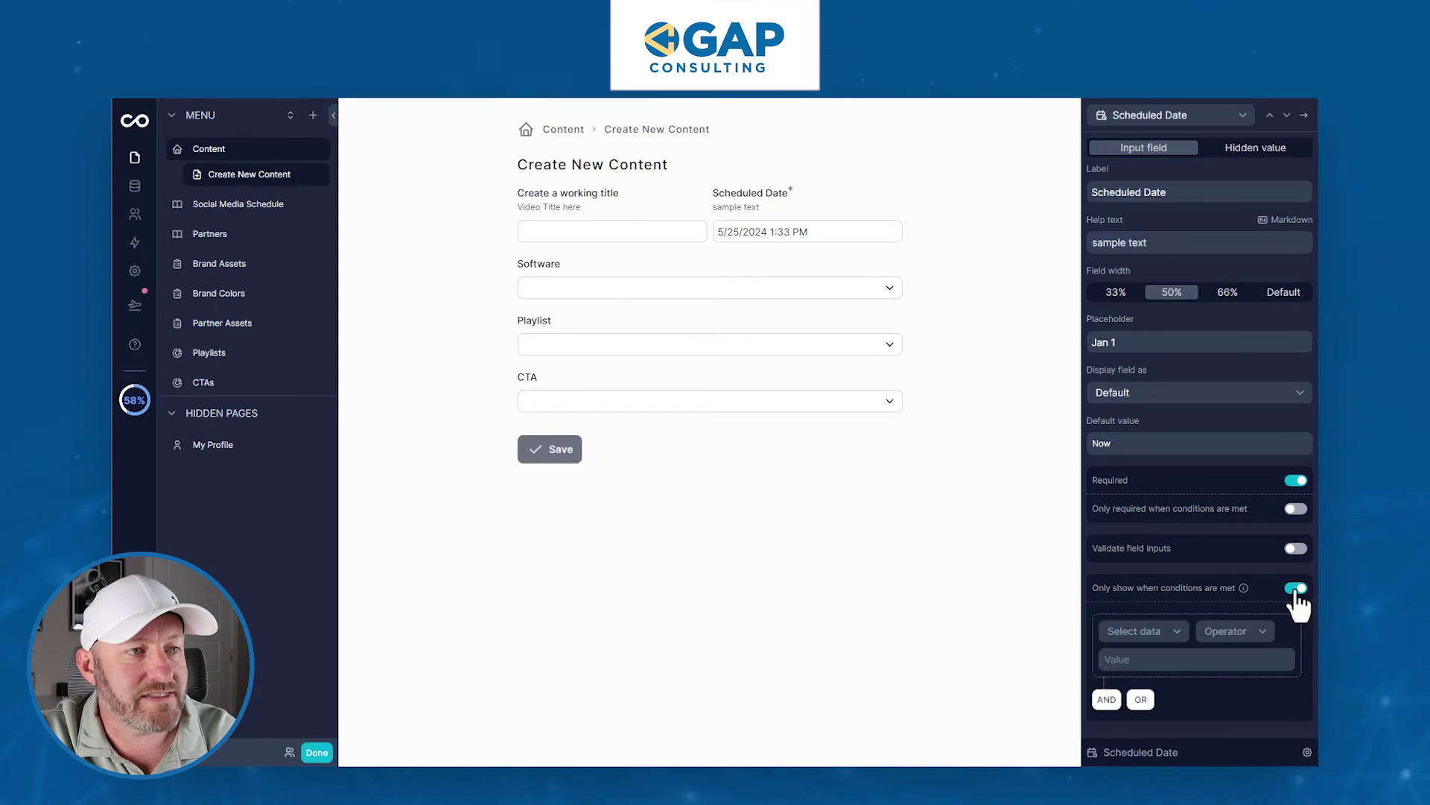
click(1129, 630)
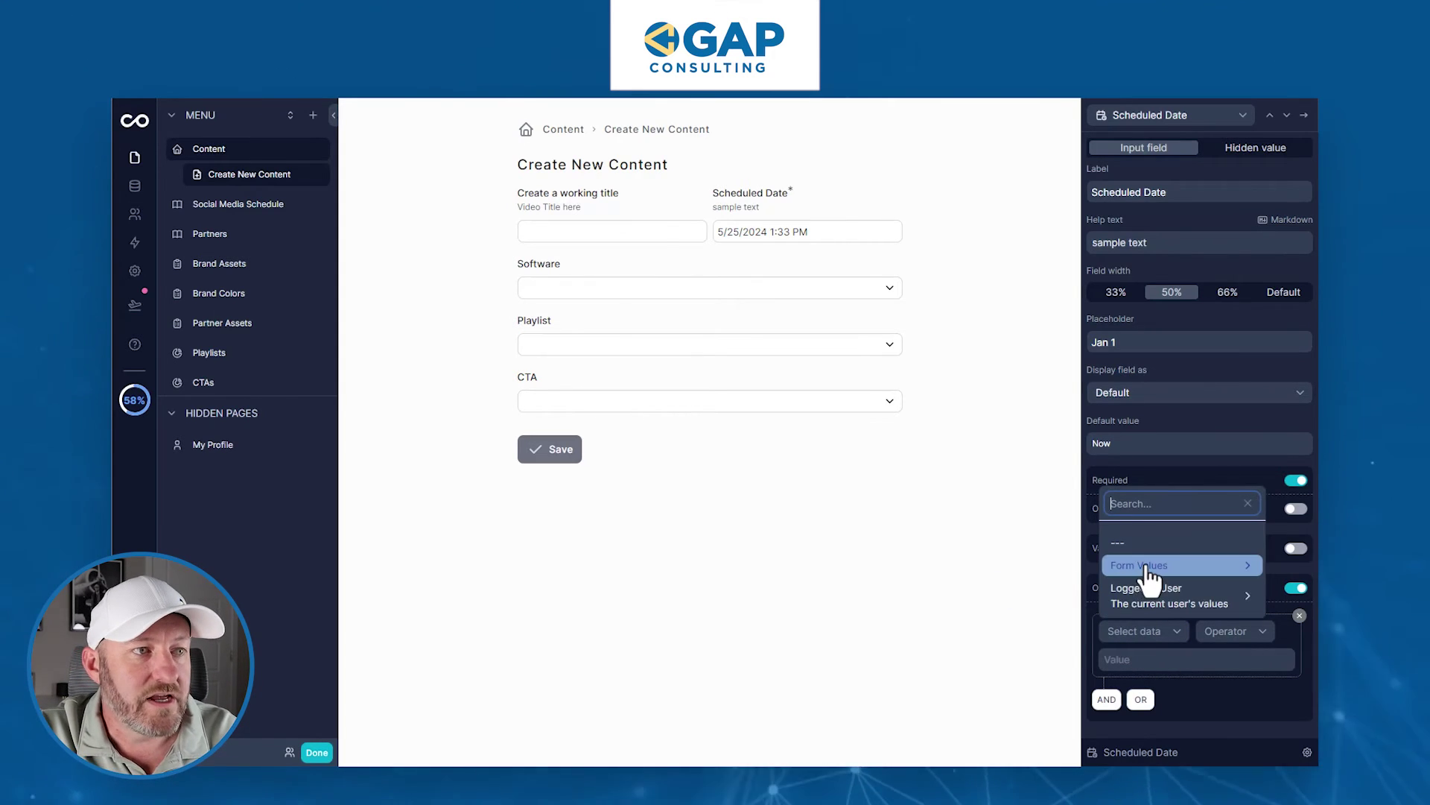
mouse_move(1143, 567)
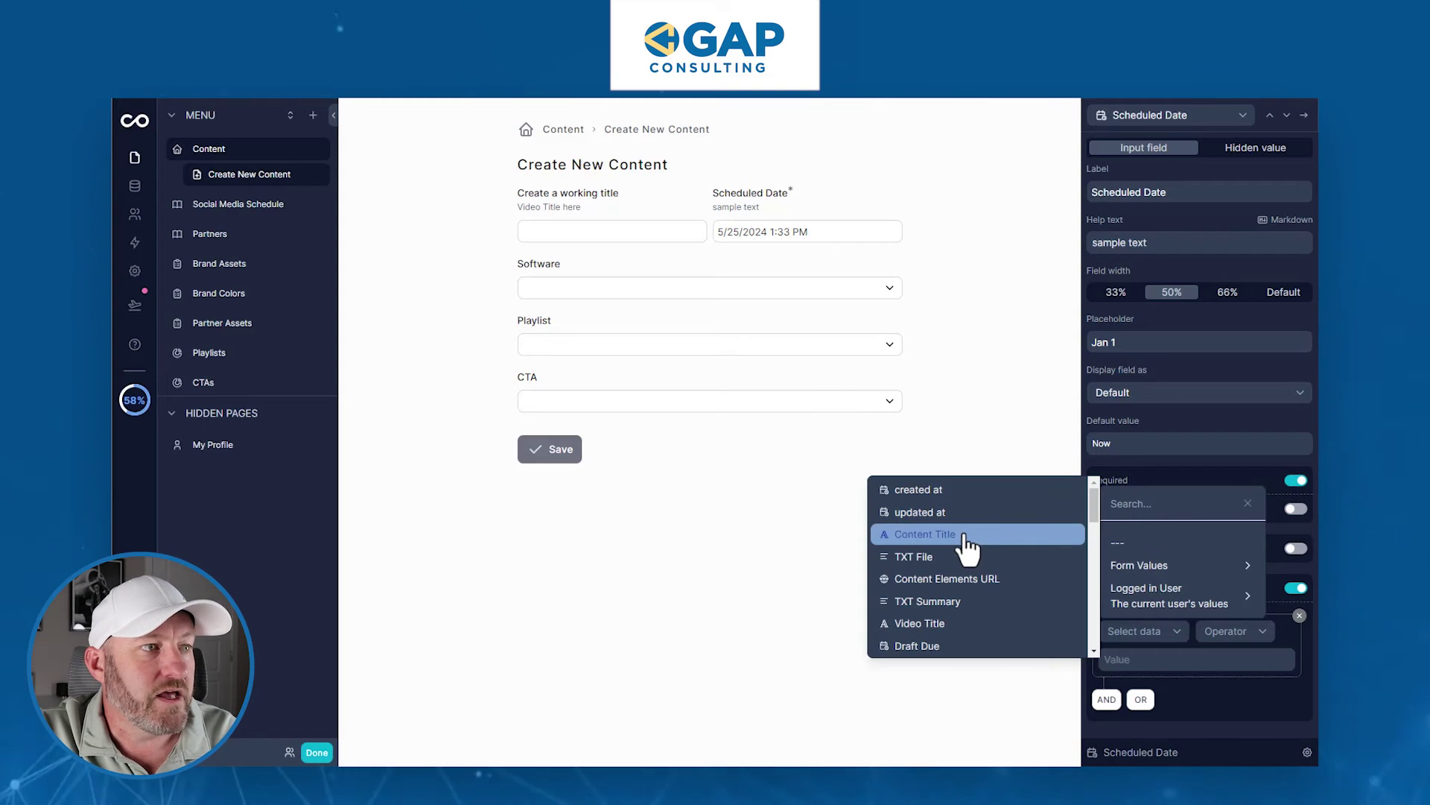
click(959, 627)
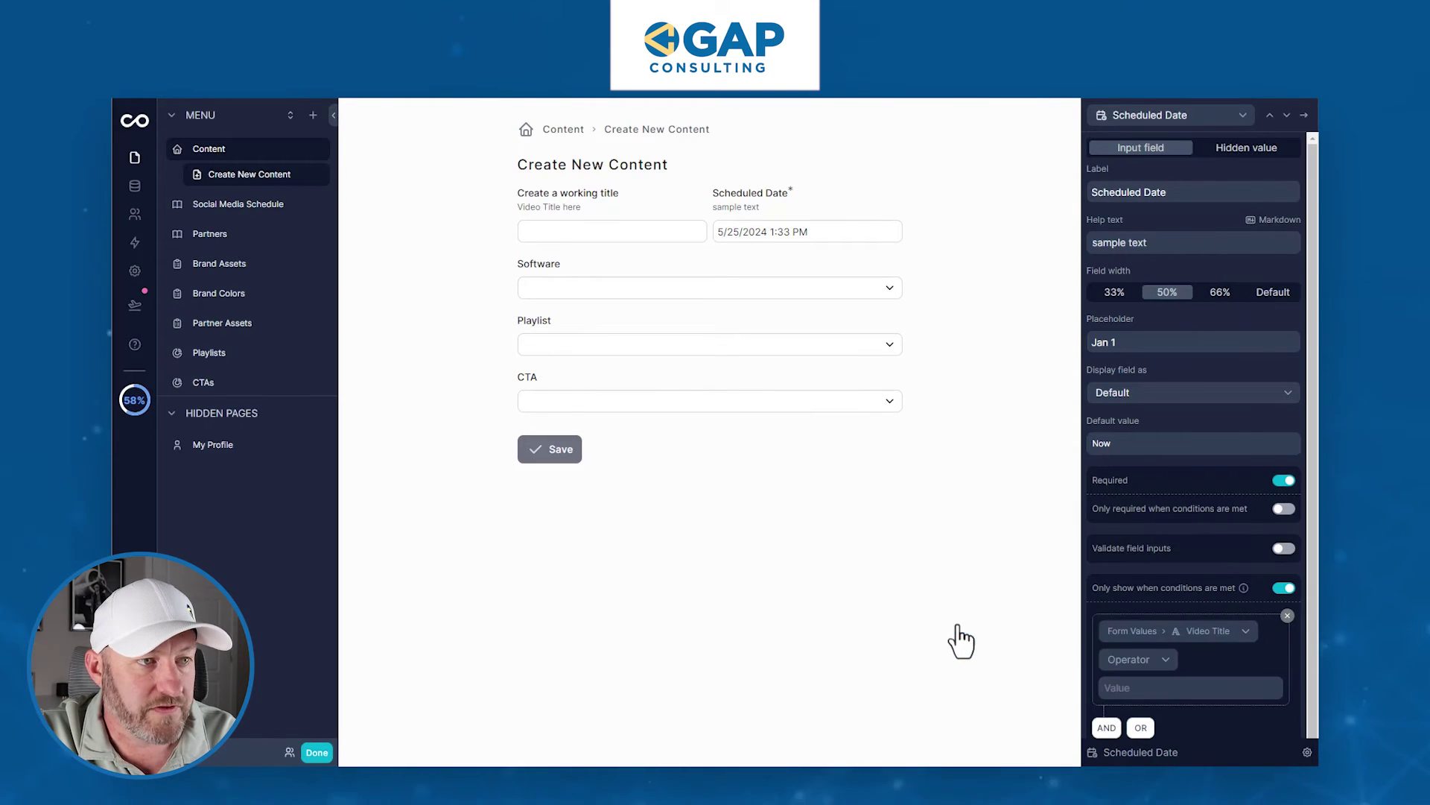
click(1163, 659)
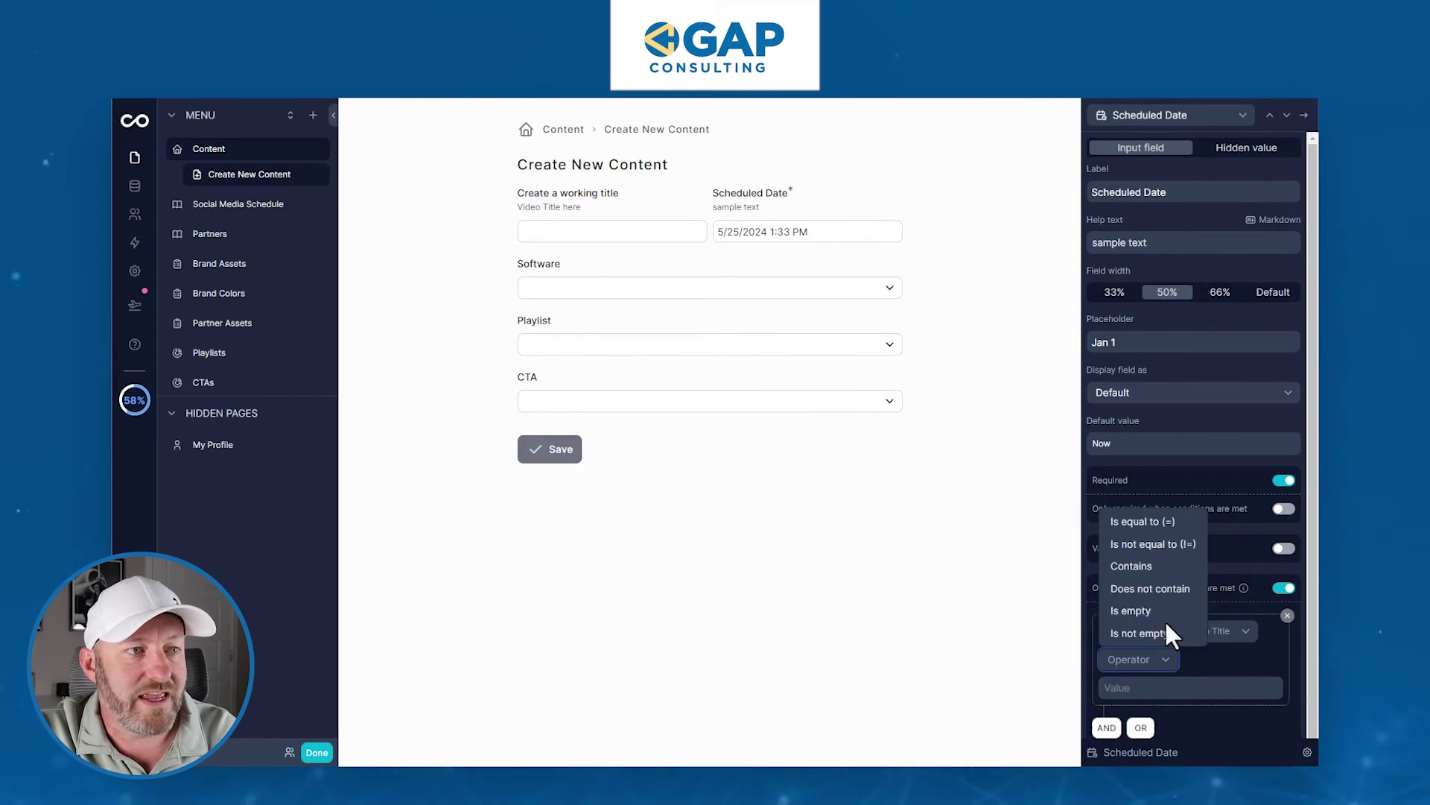
click(1168, 633)
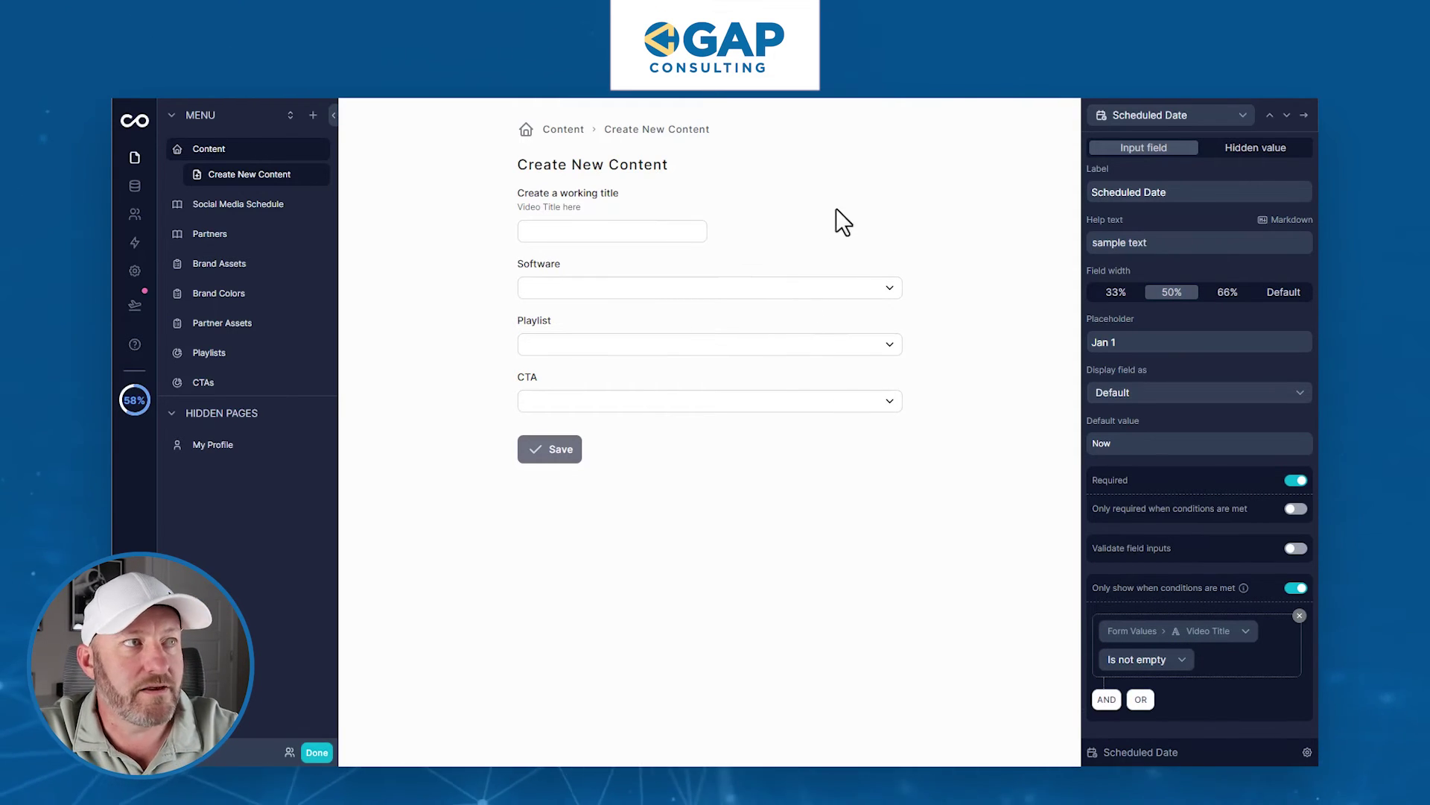
- Test the condition by typing a working title, then make Scheduled Date a hidden value
click(619, 232)
text(daf)
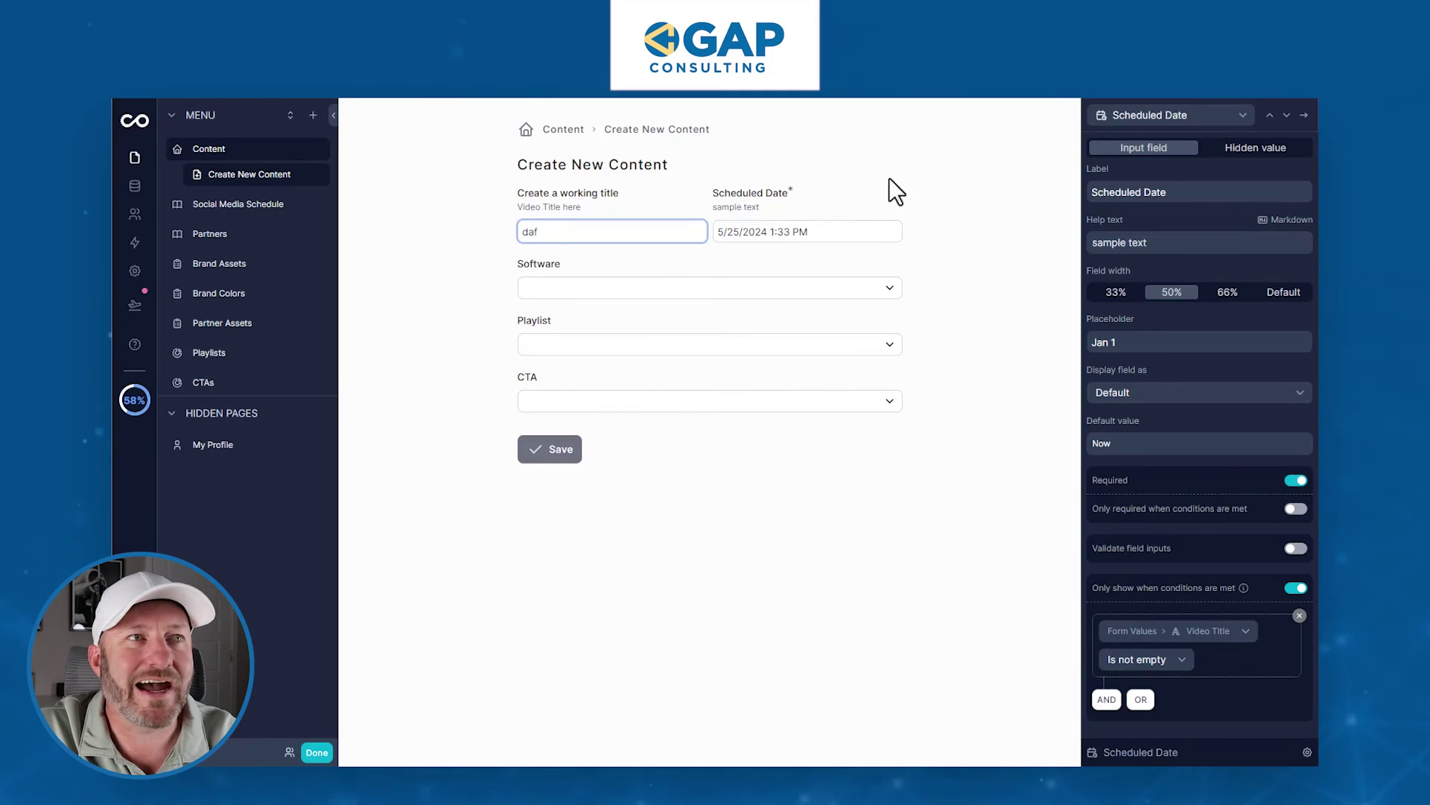
click(1254, 168)
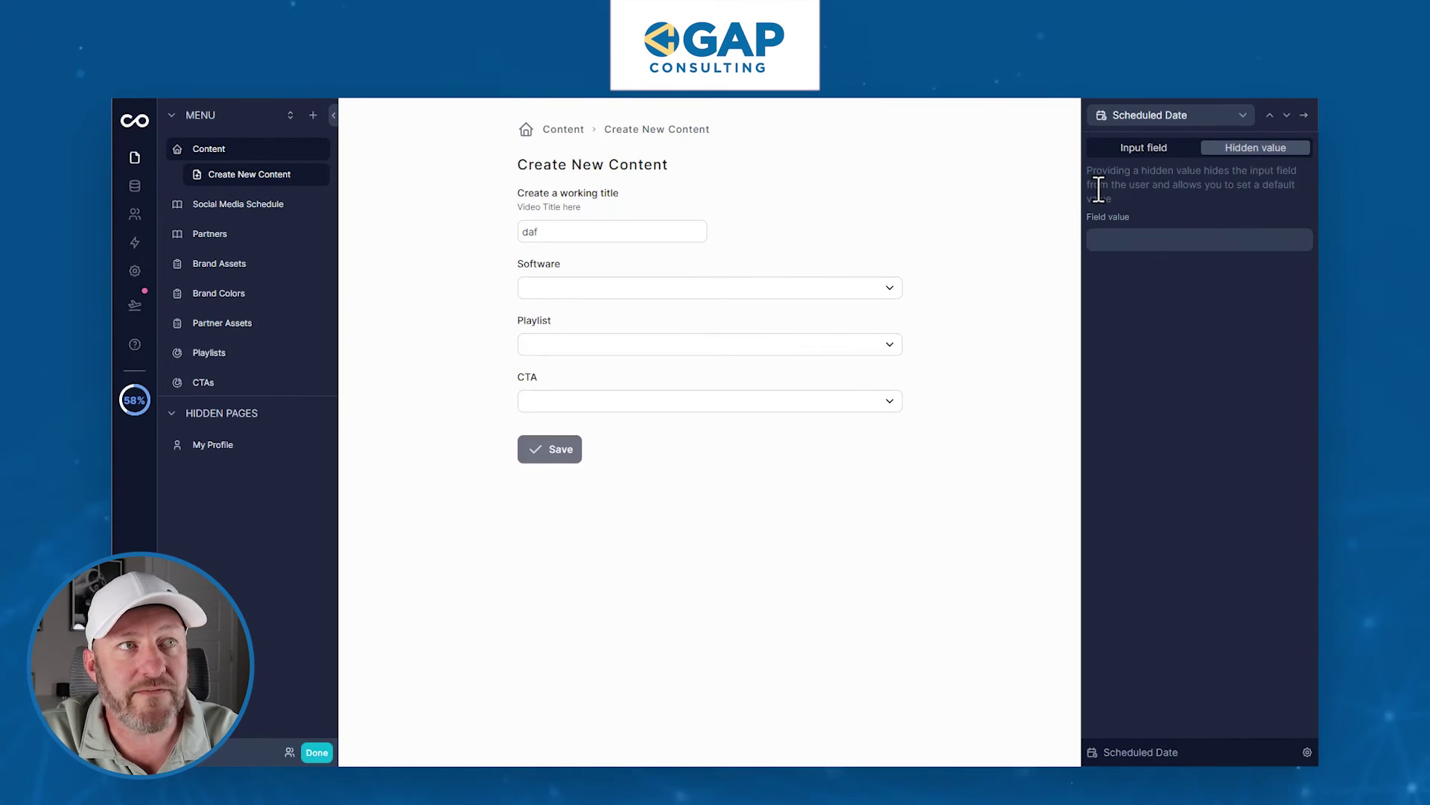
- Try a fixed hidden-value date, then revert Scheduled Date to a visible input field
click(1164, 240)
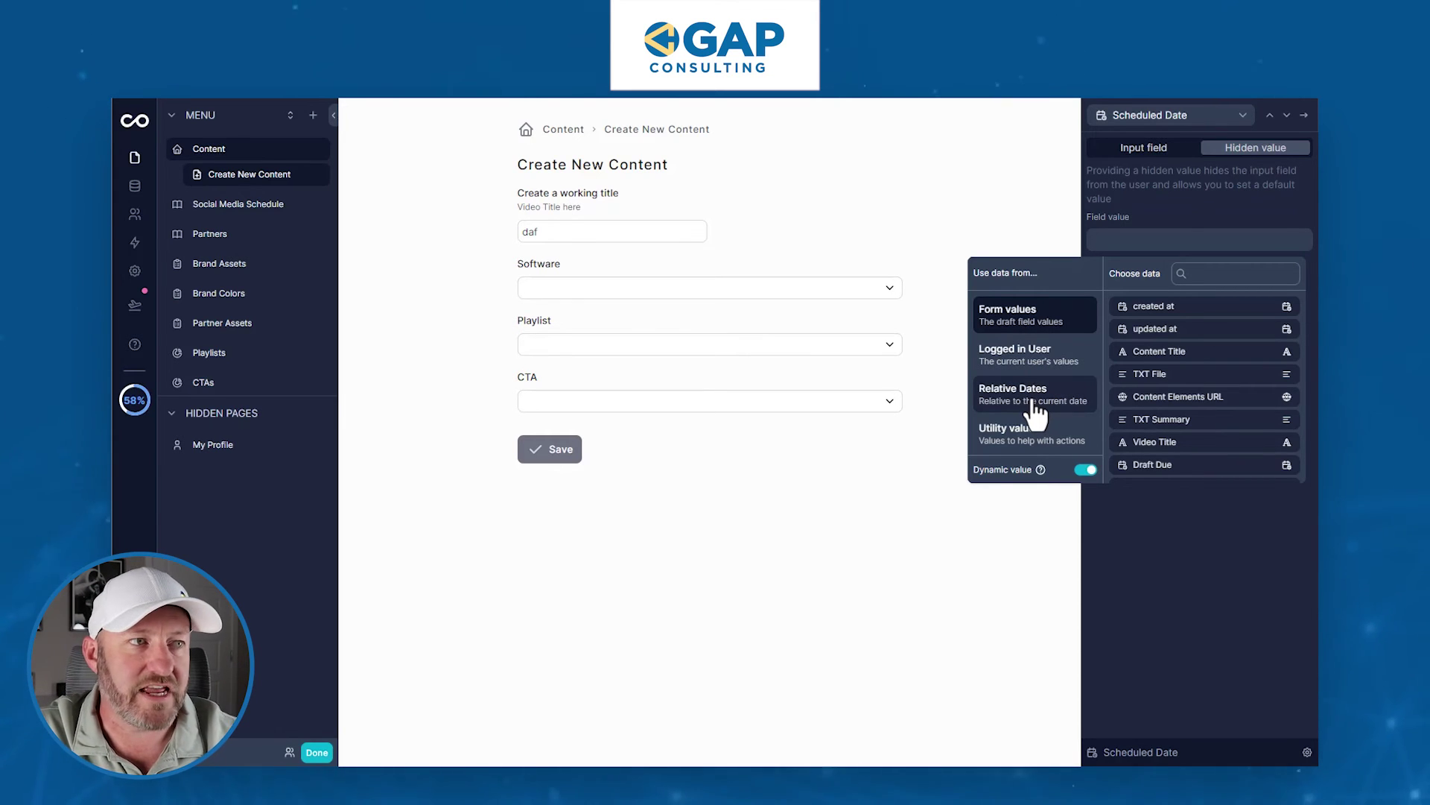
click(1085, 470)
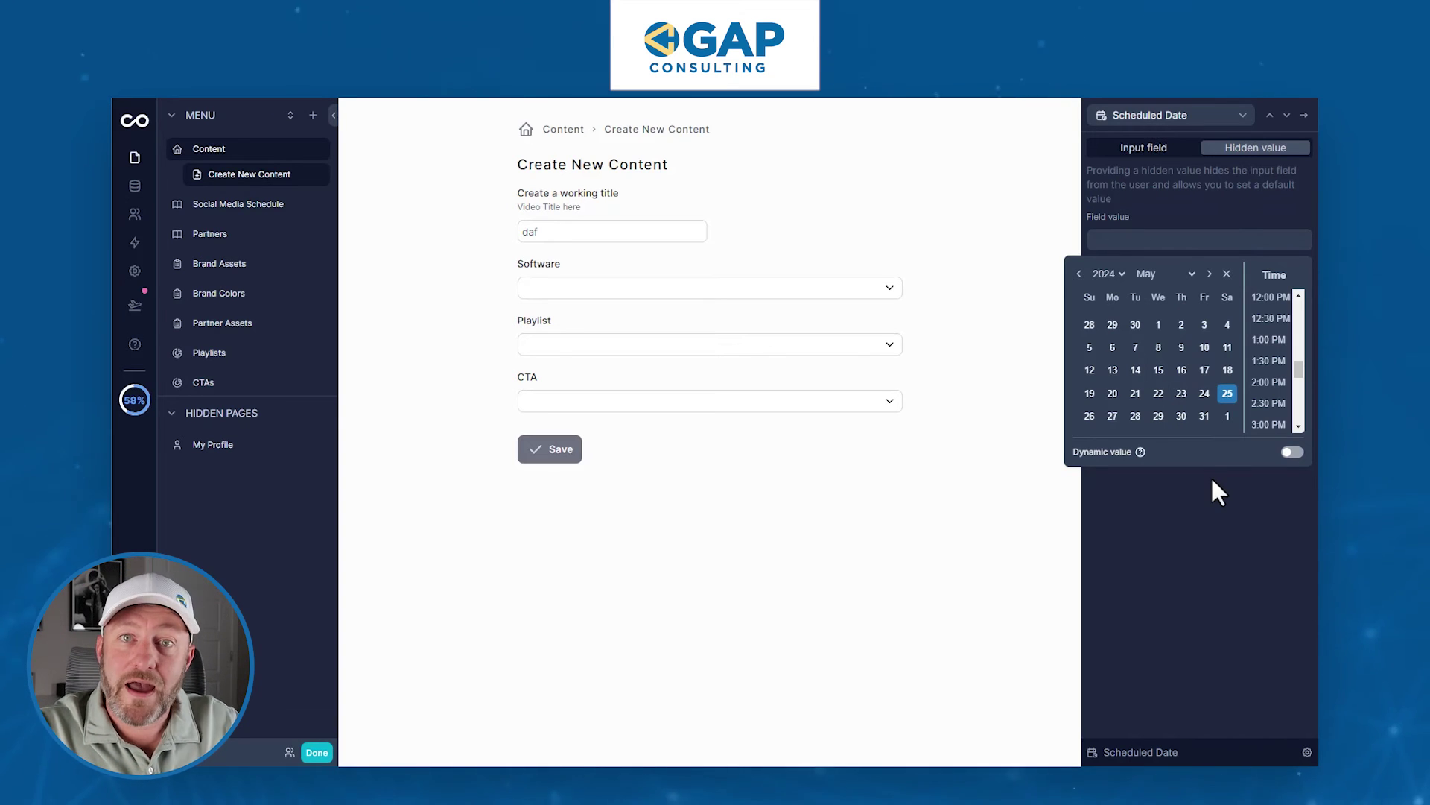
click(1146, 153)
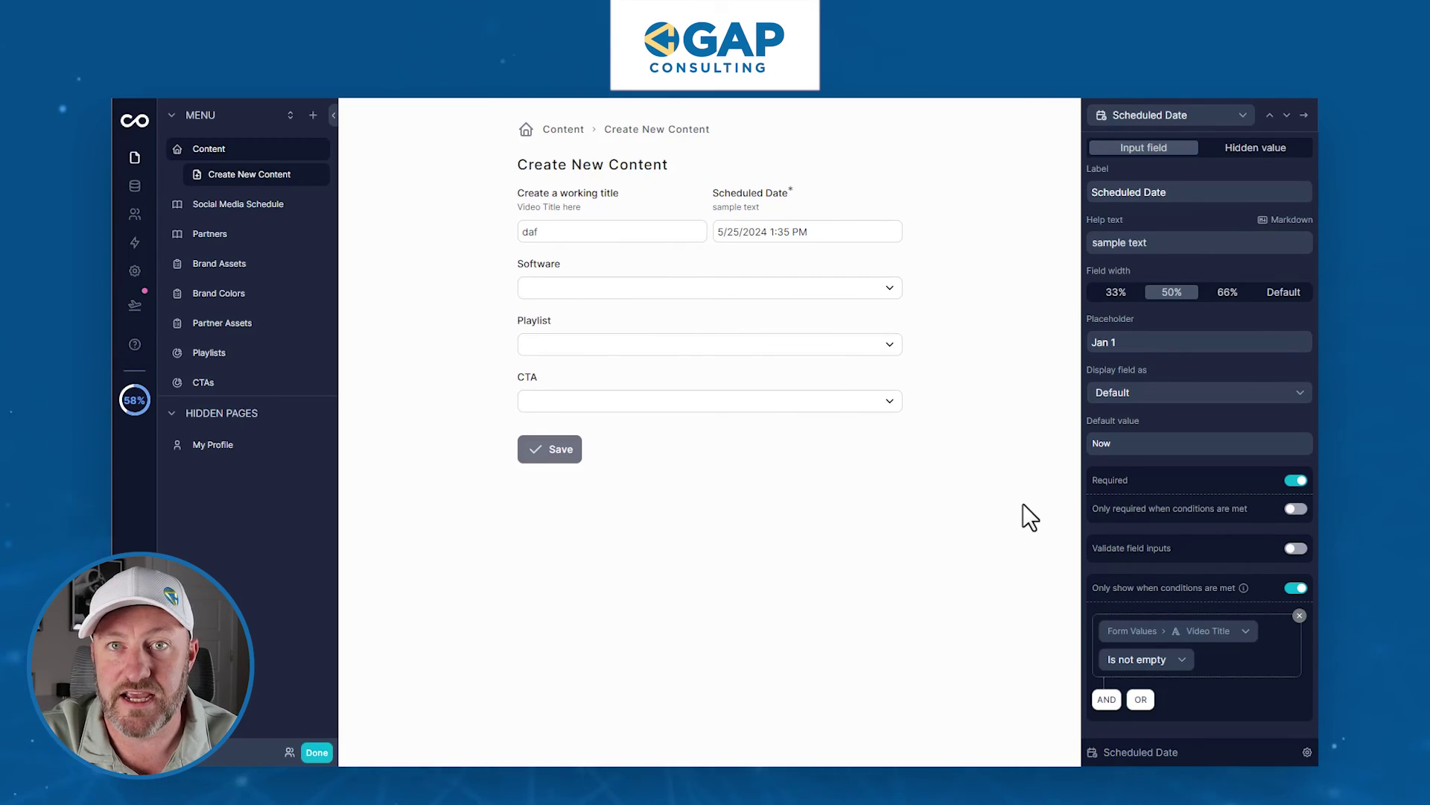
key(Escape)
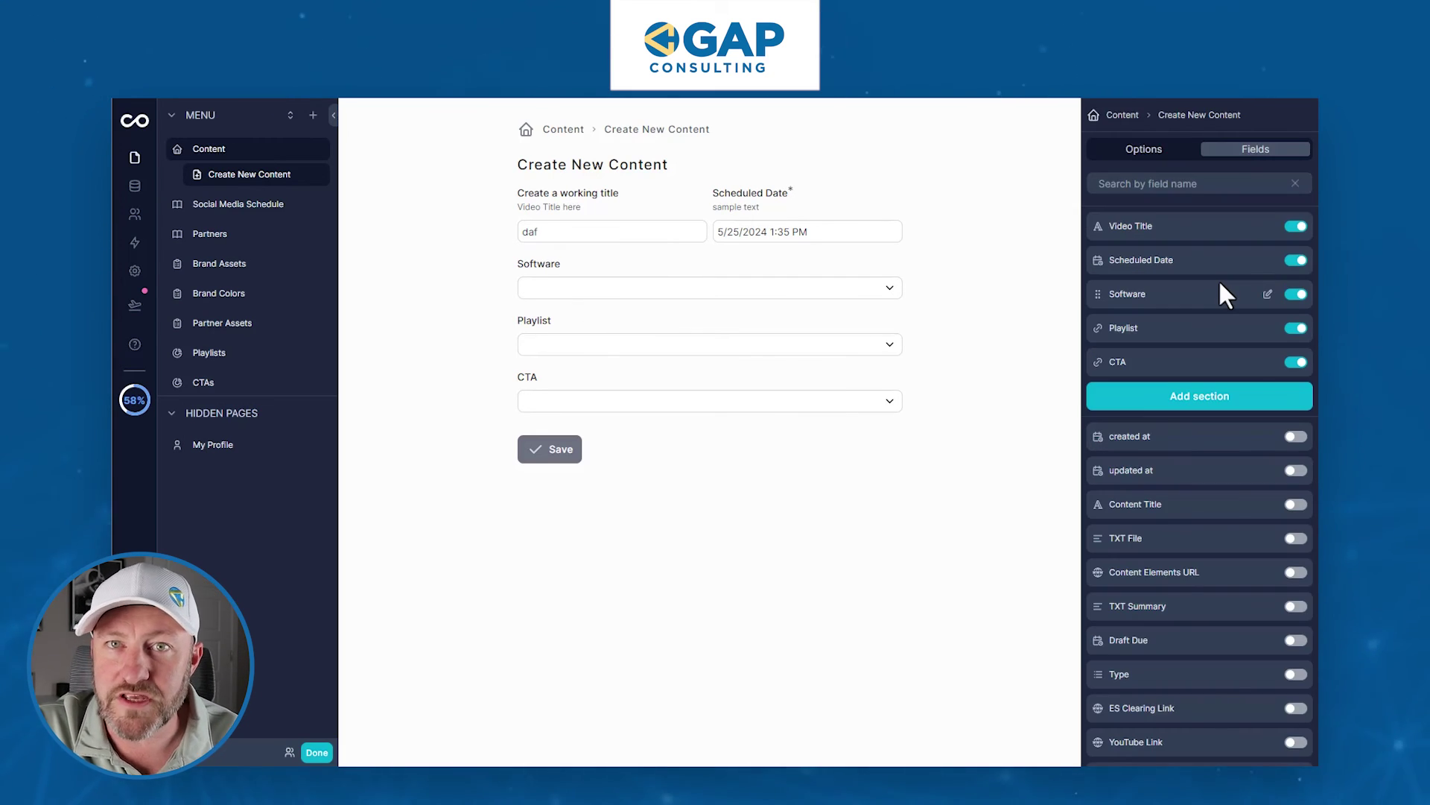
click(1144, 150)
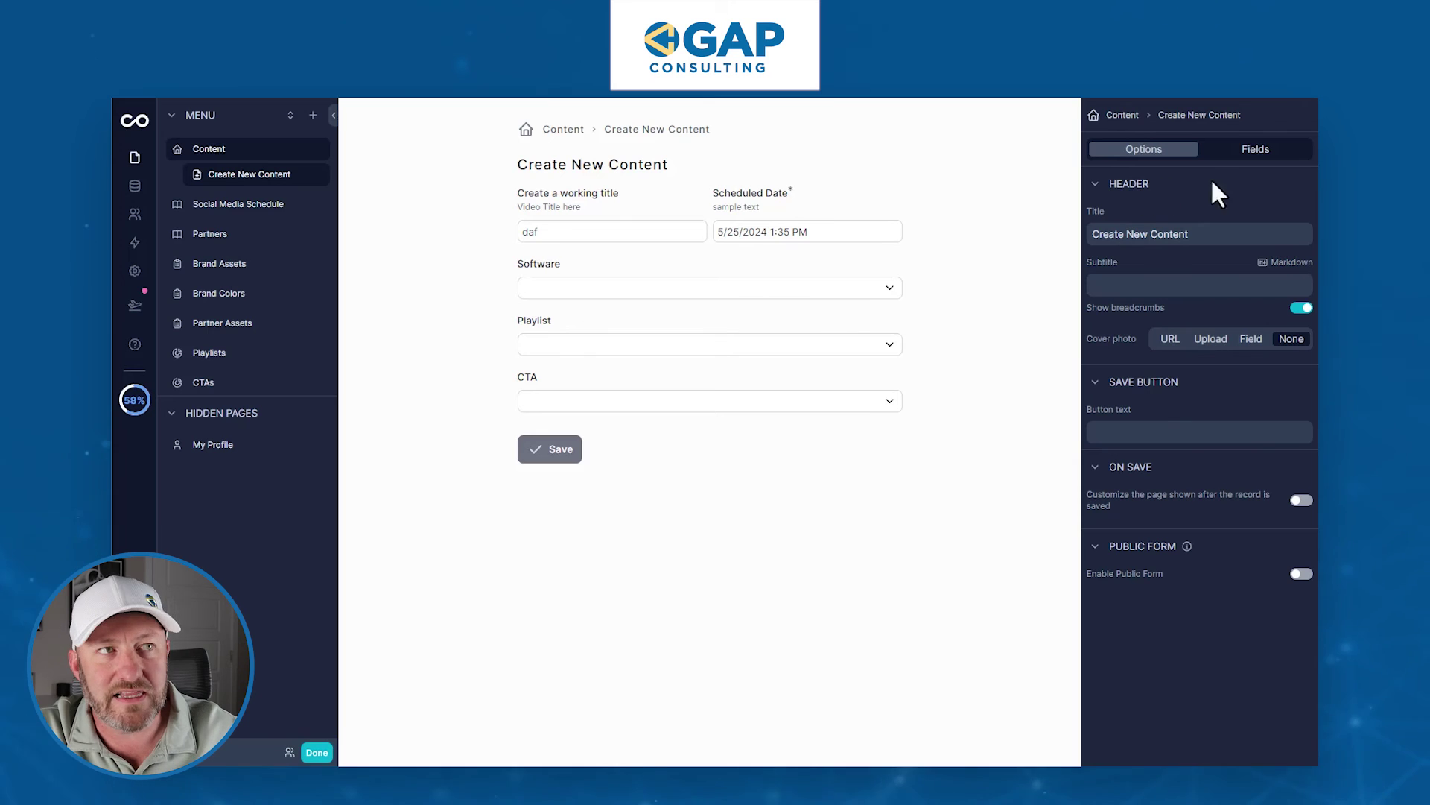
click(1129, 237)
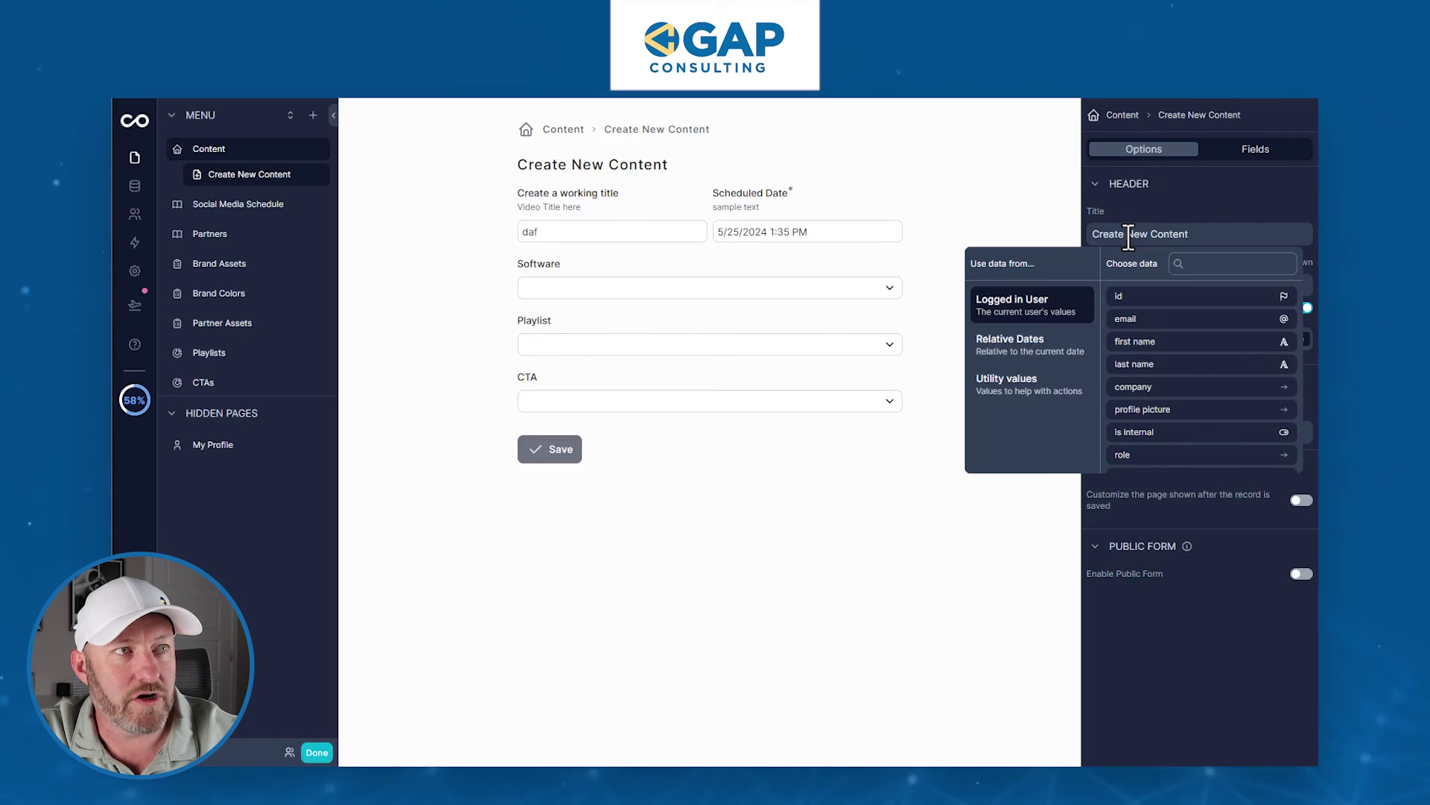
click(1147, 205)
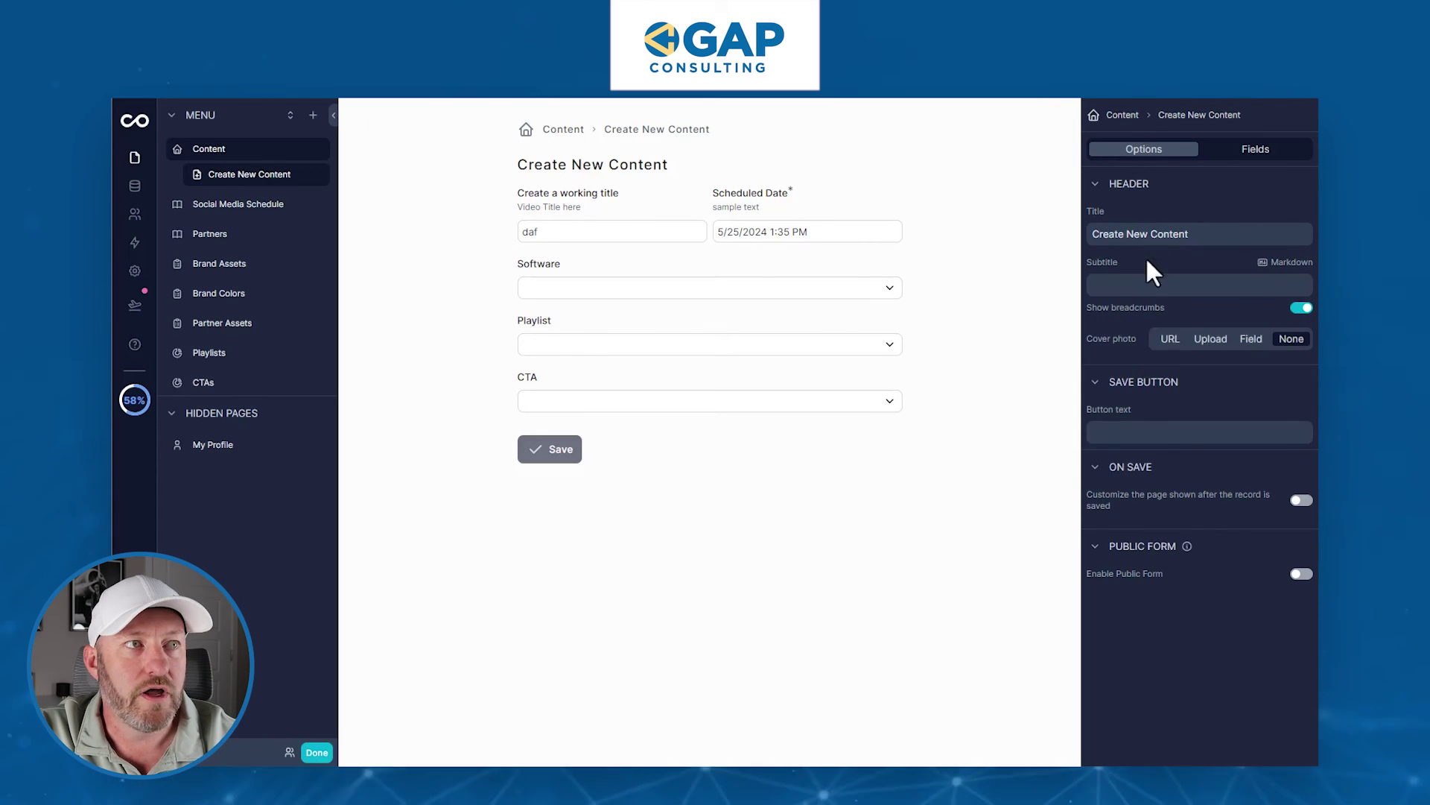
click(1143, 283)
text(subtitle)
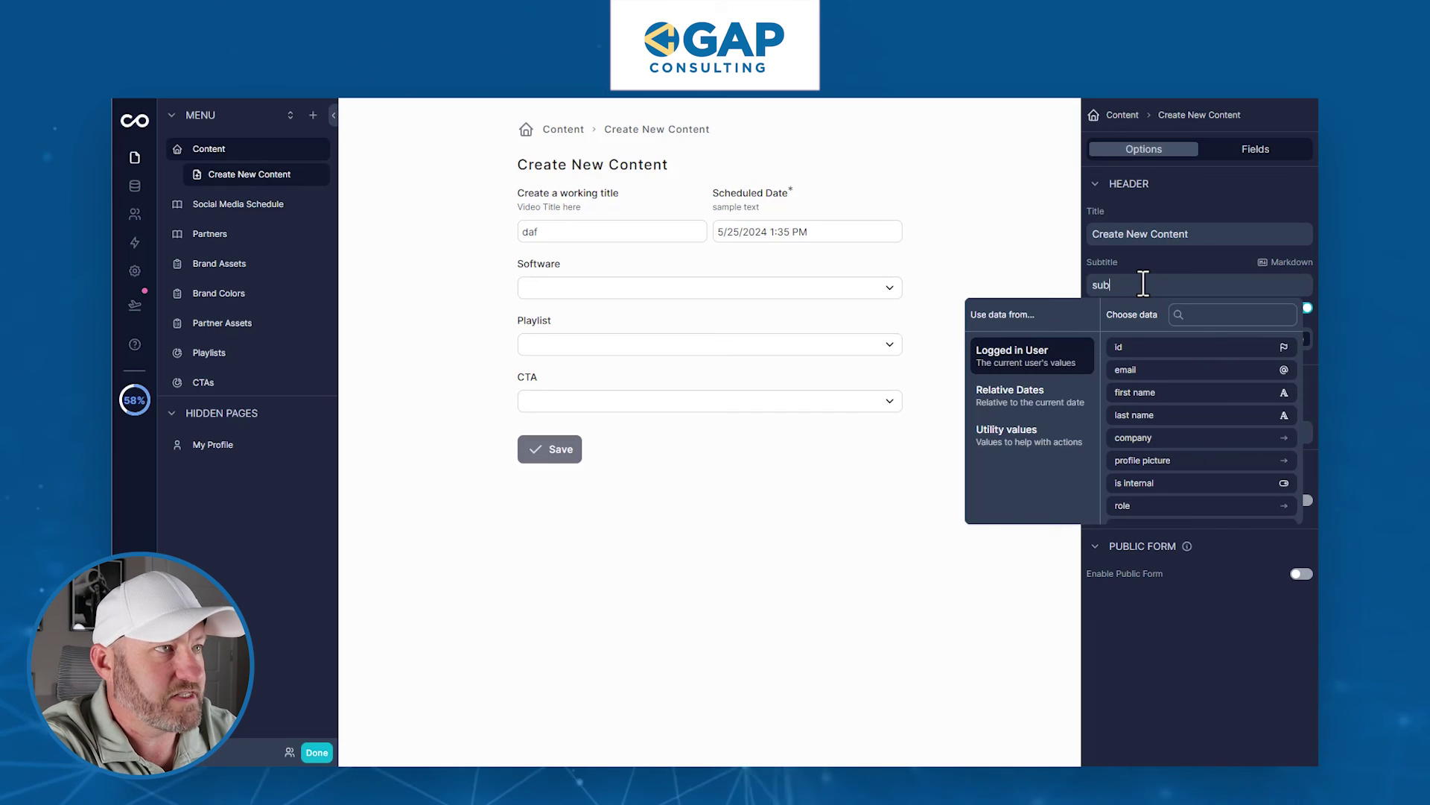
click(1160, 256)
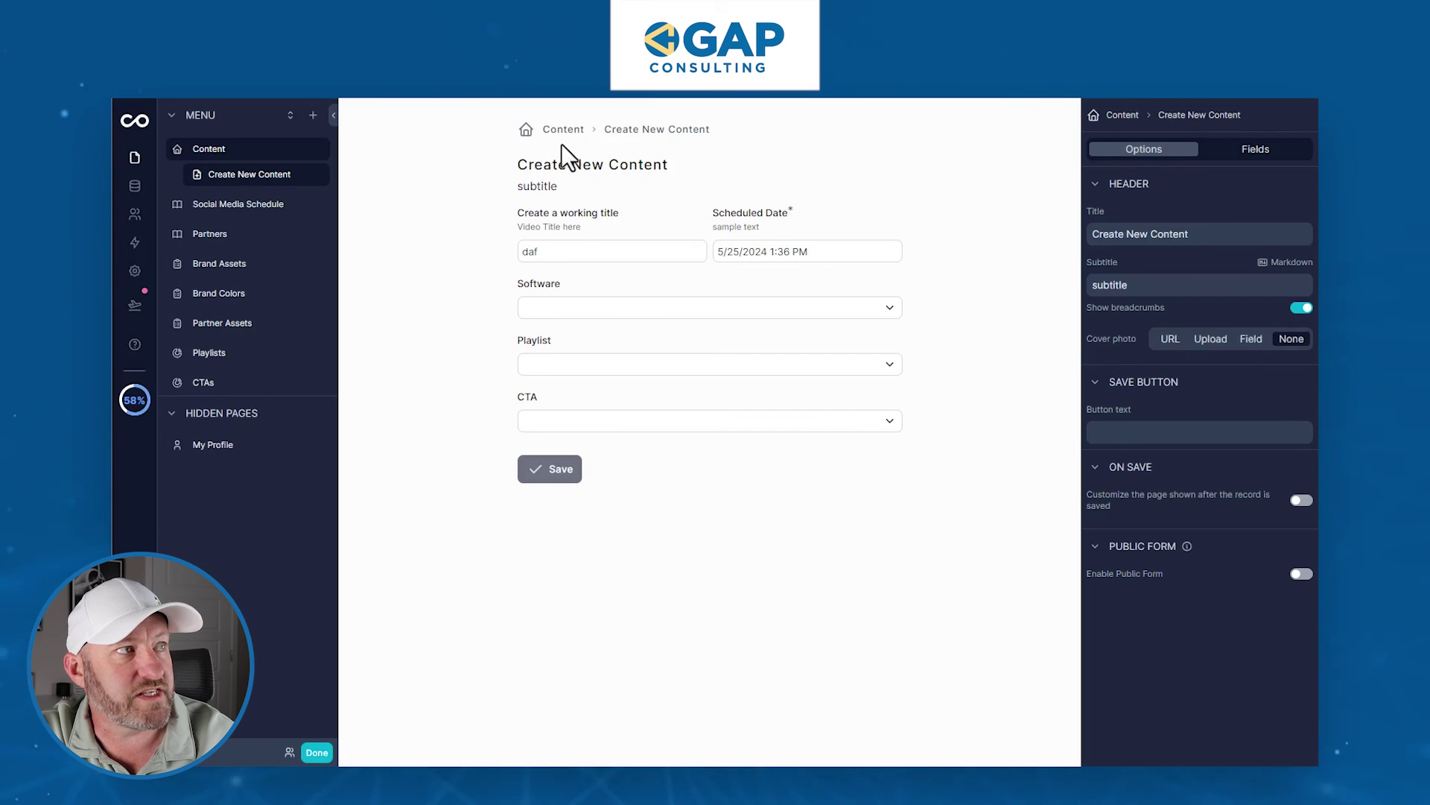
click(1299, 310)
click(1300, 310)
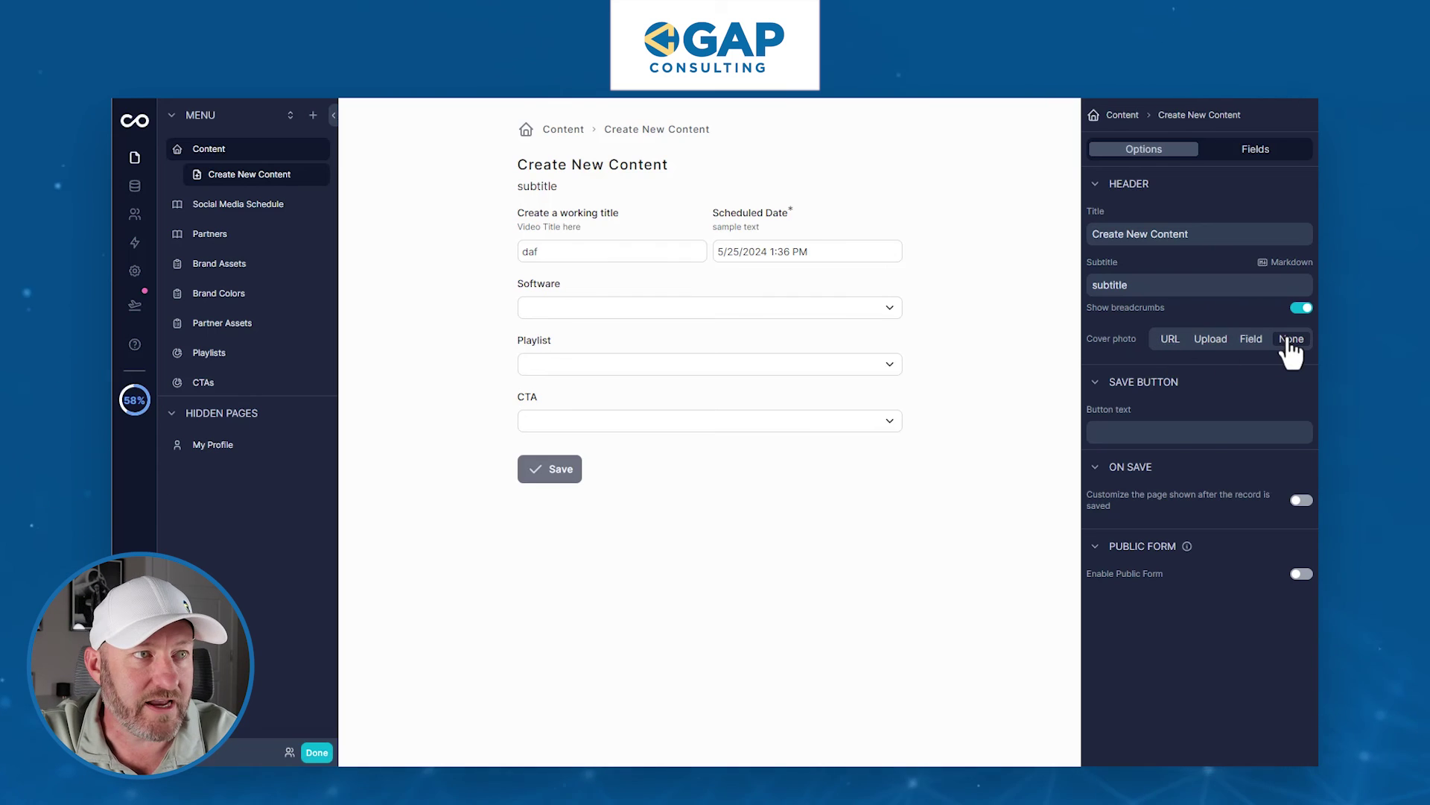
- Rename the save button 'Submit Data' and redirect to the Content page after saving
click(1142, 438)
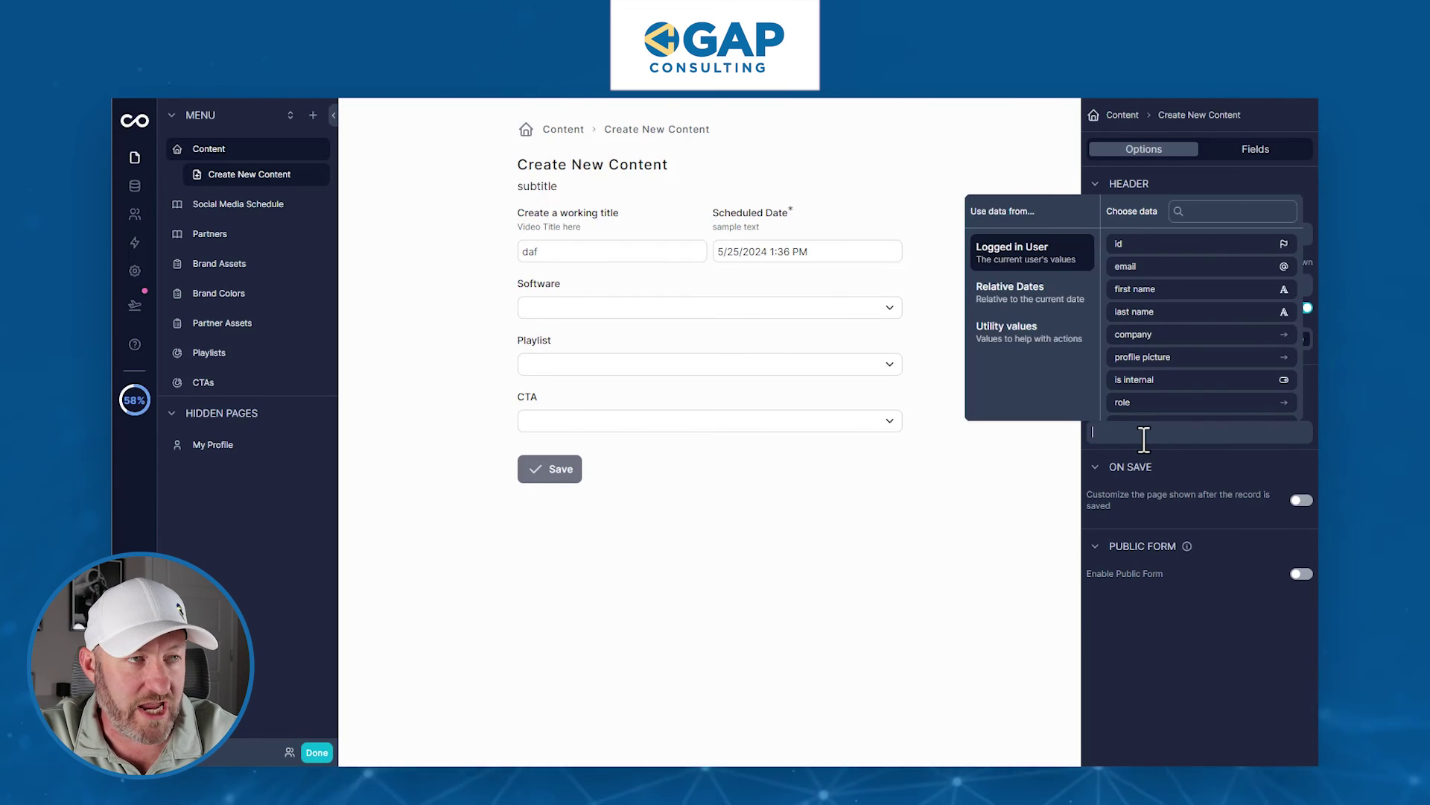
text(Submit Data)
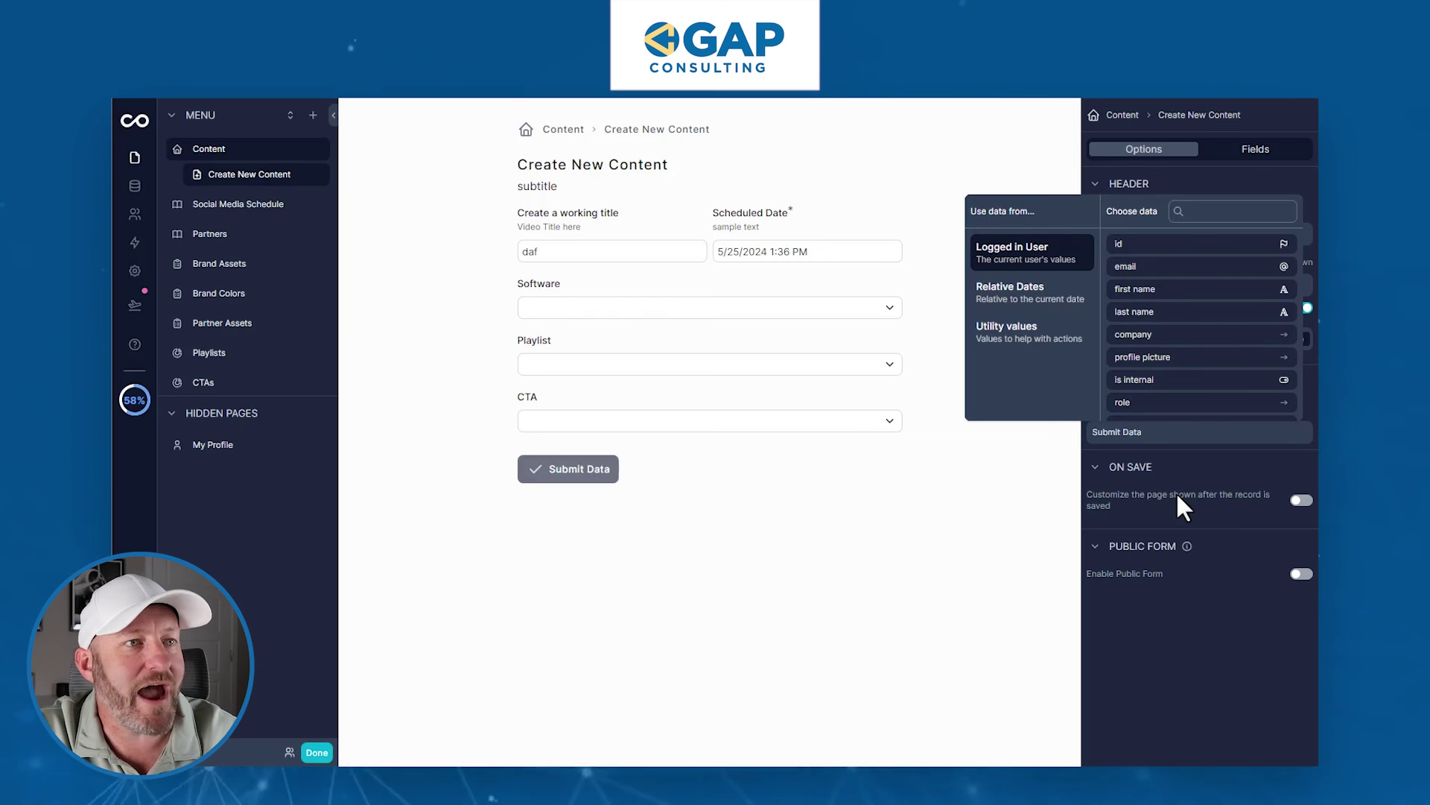
click(1297, 495)
click(1300, 500)
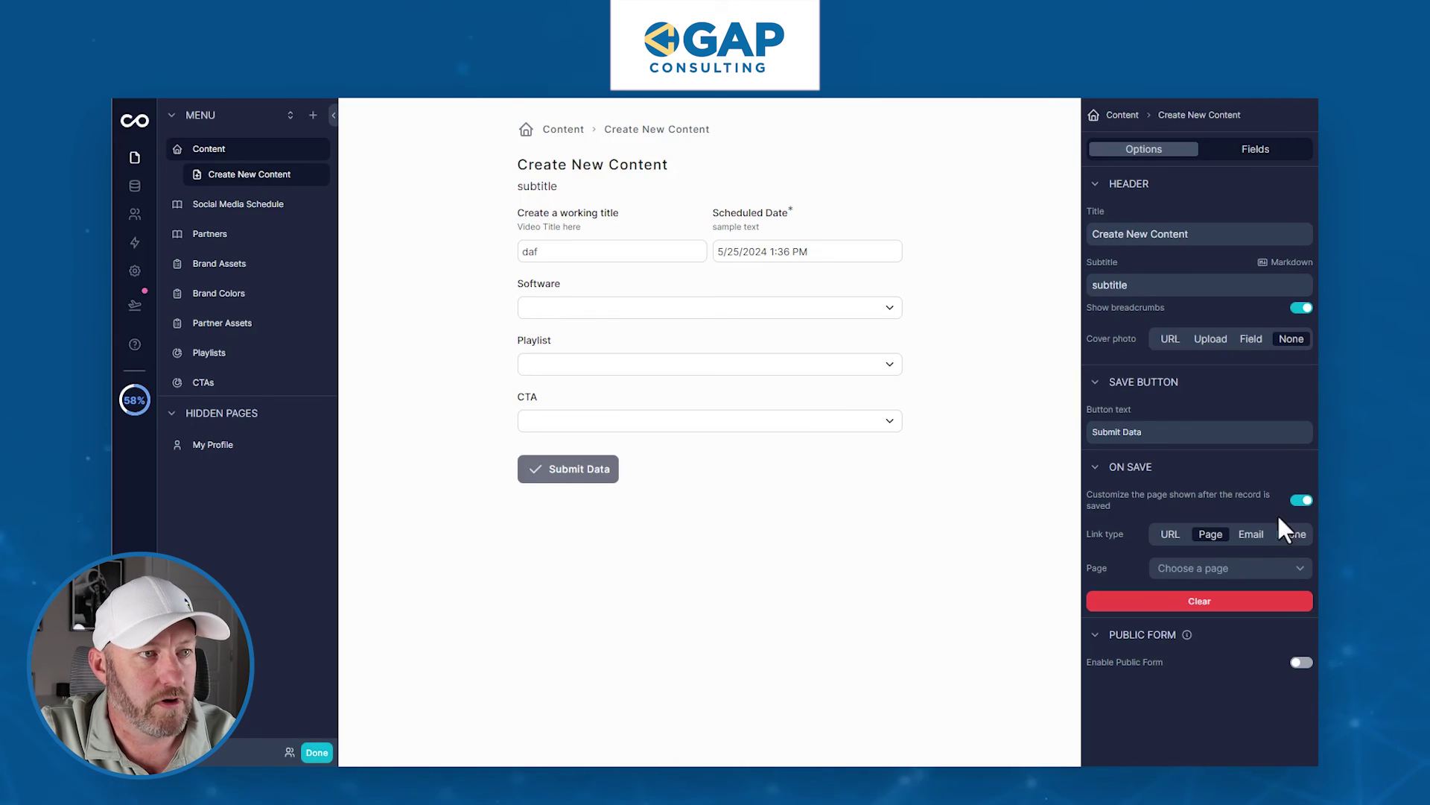
click(1216, 570)
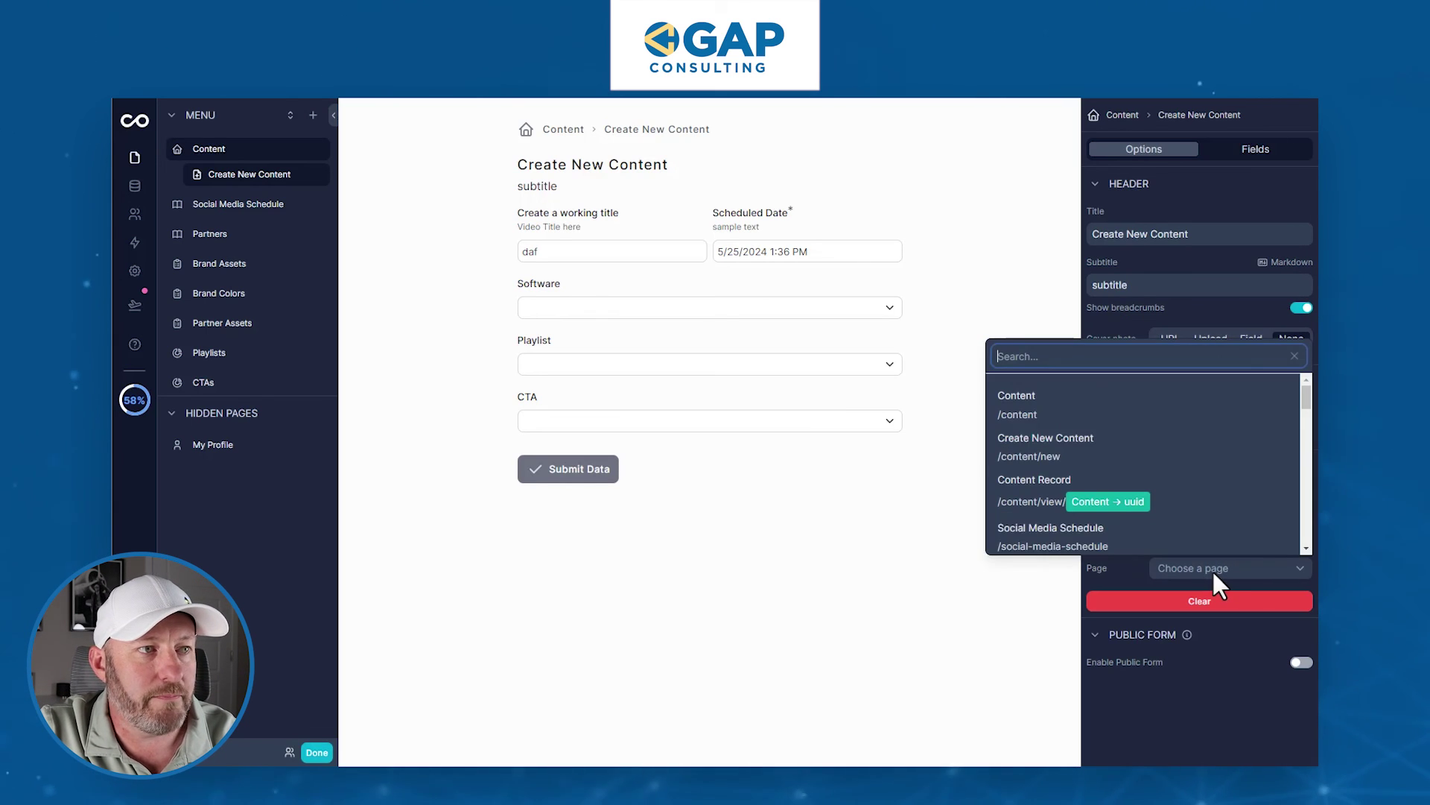
click(1036, 403)
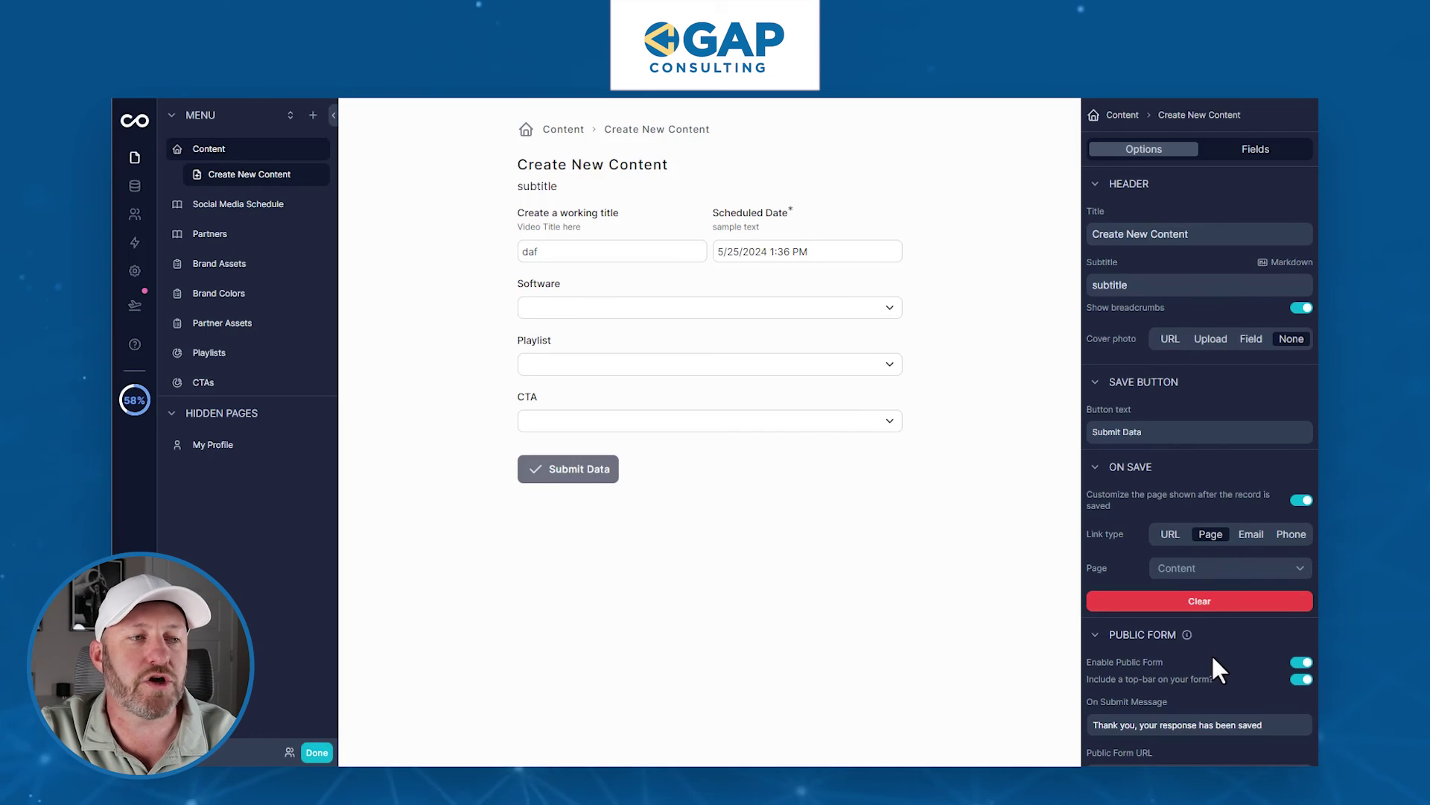
scroll(1212, 654, down, 2)
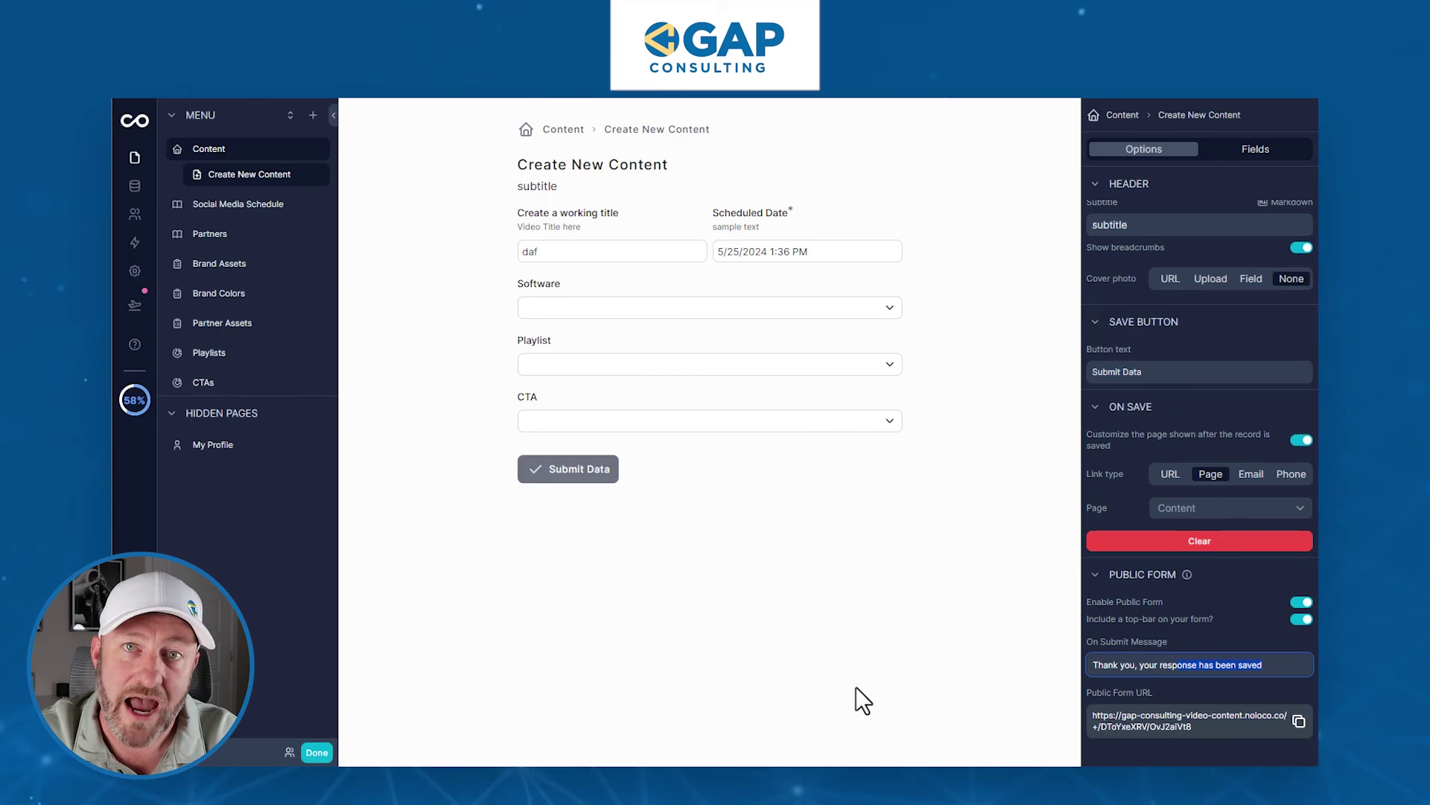
- Publish the app and open the copied Public Form URL in a browser tab
click(135, 307)
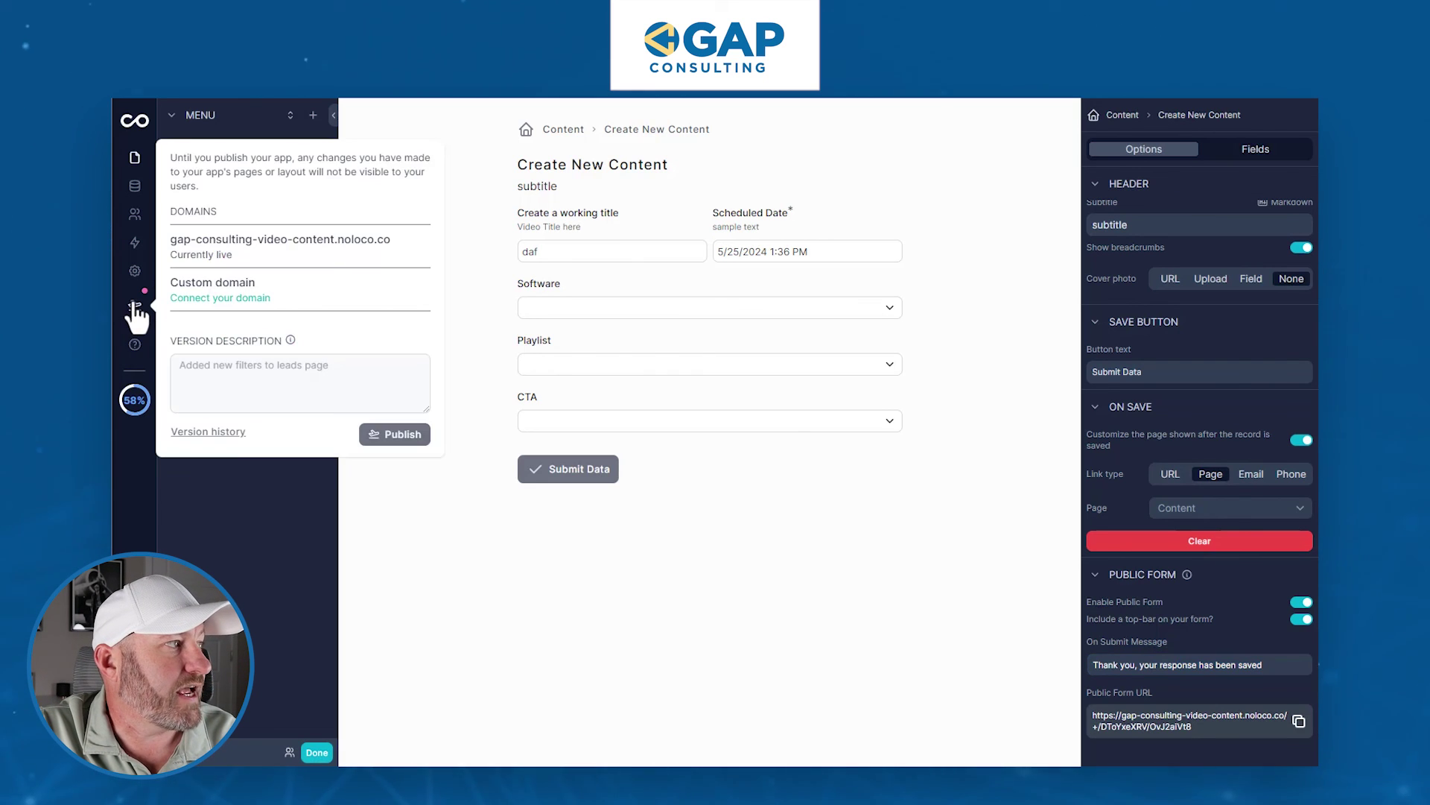
click(411, 439)
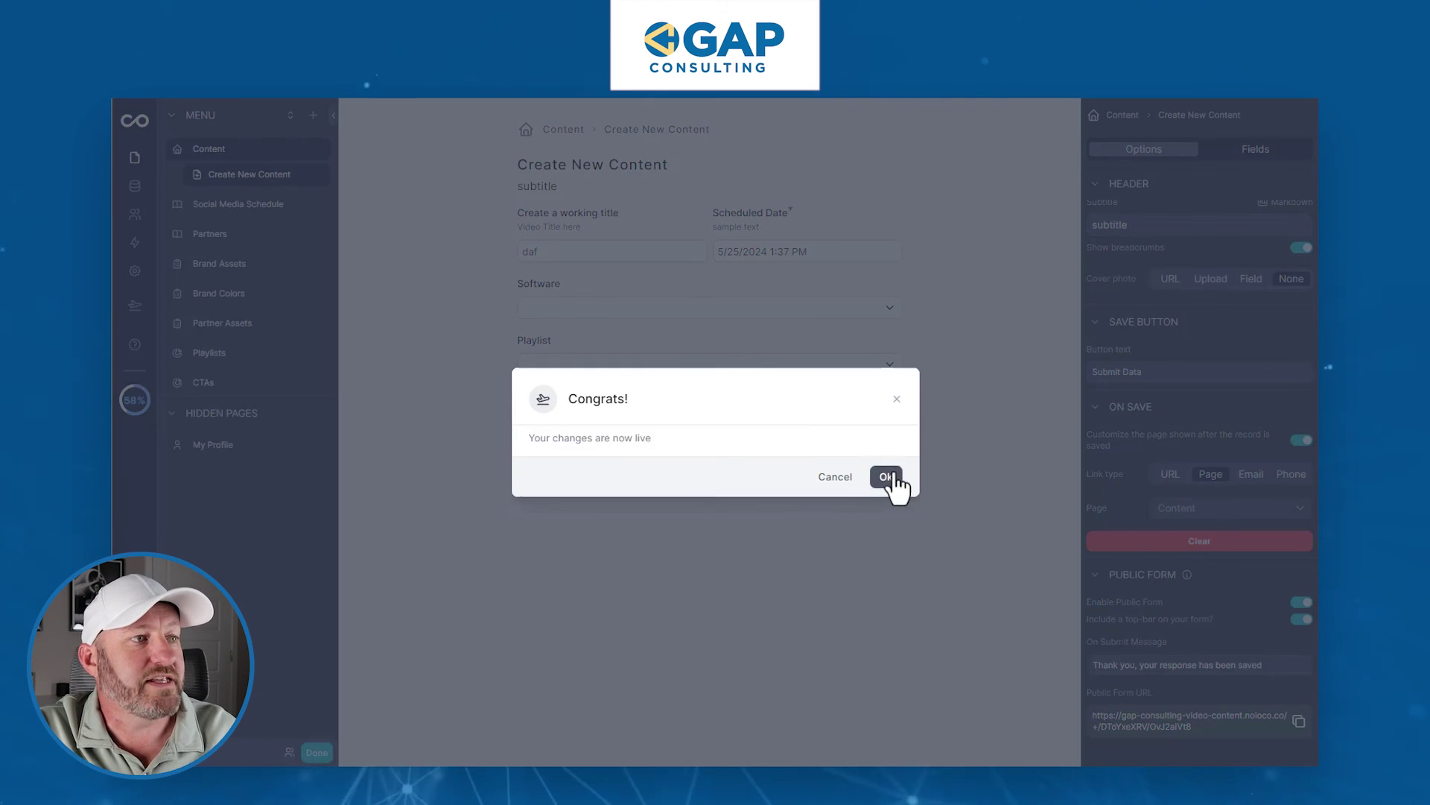
click(888, 477)
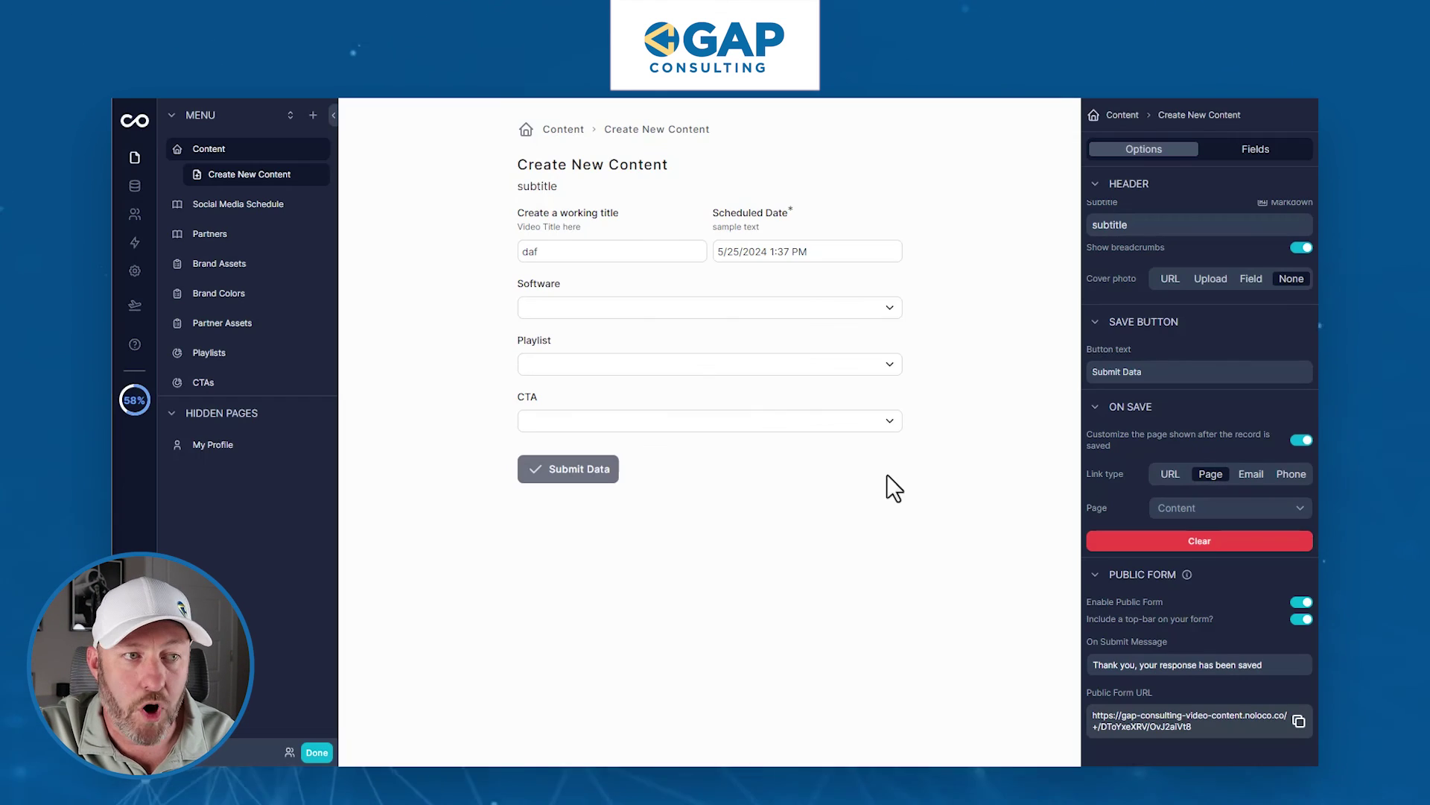
click(1300, 722)
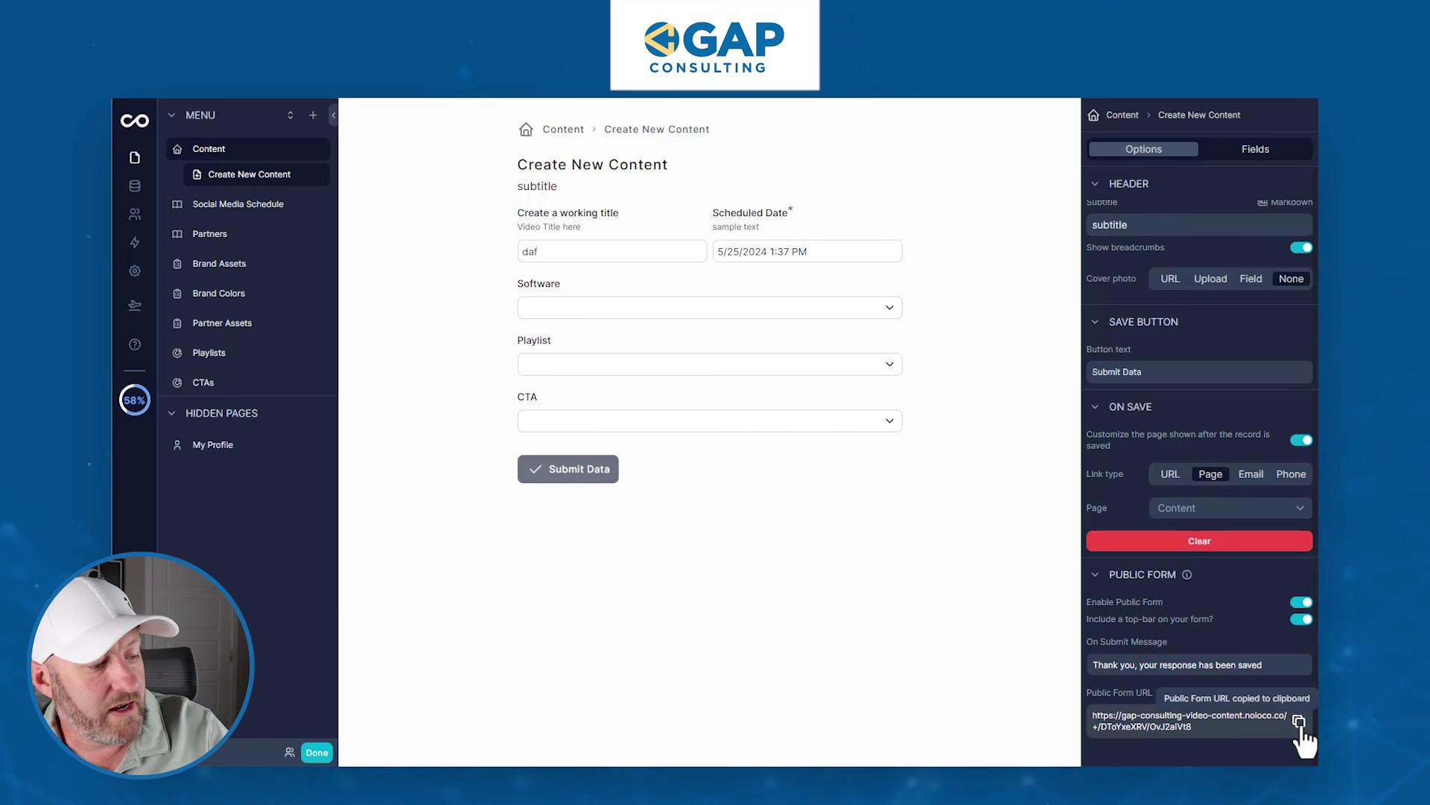
key(Return)
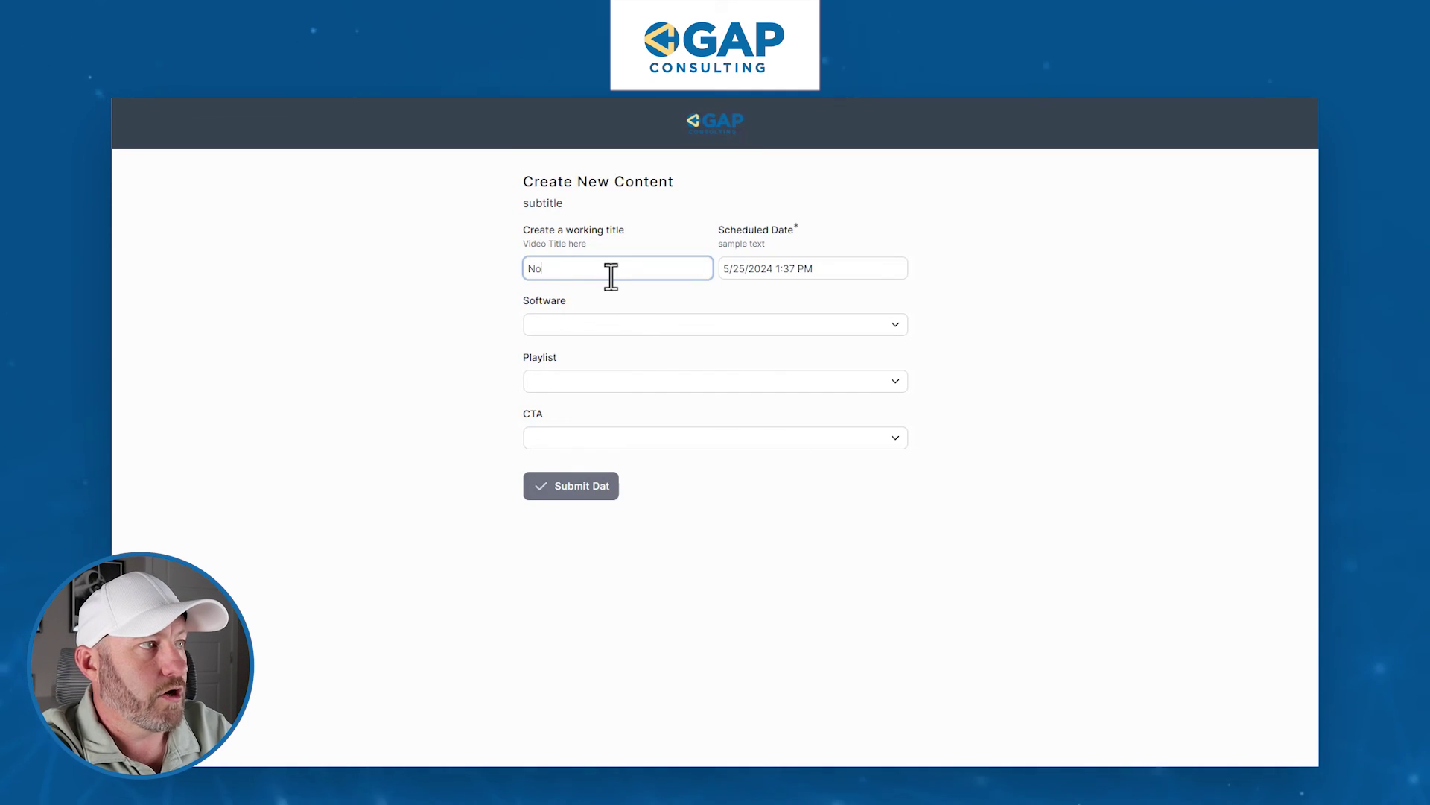
- Enter the title 'Noloco TBD' and schedule it for May 29, 2024 at 8:00 AM
text(o TBD)
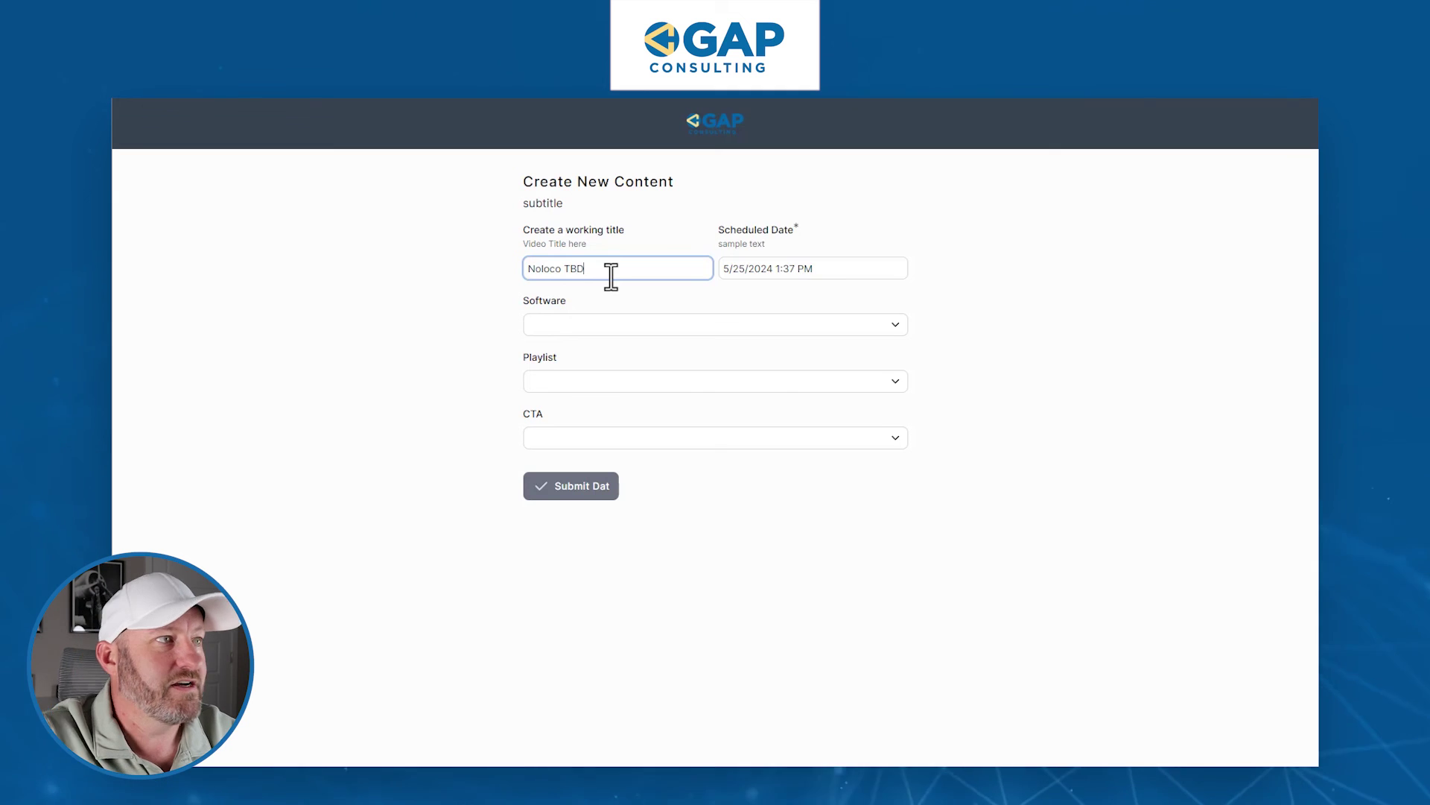
click(745, 269)
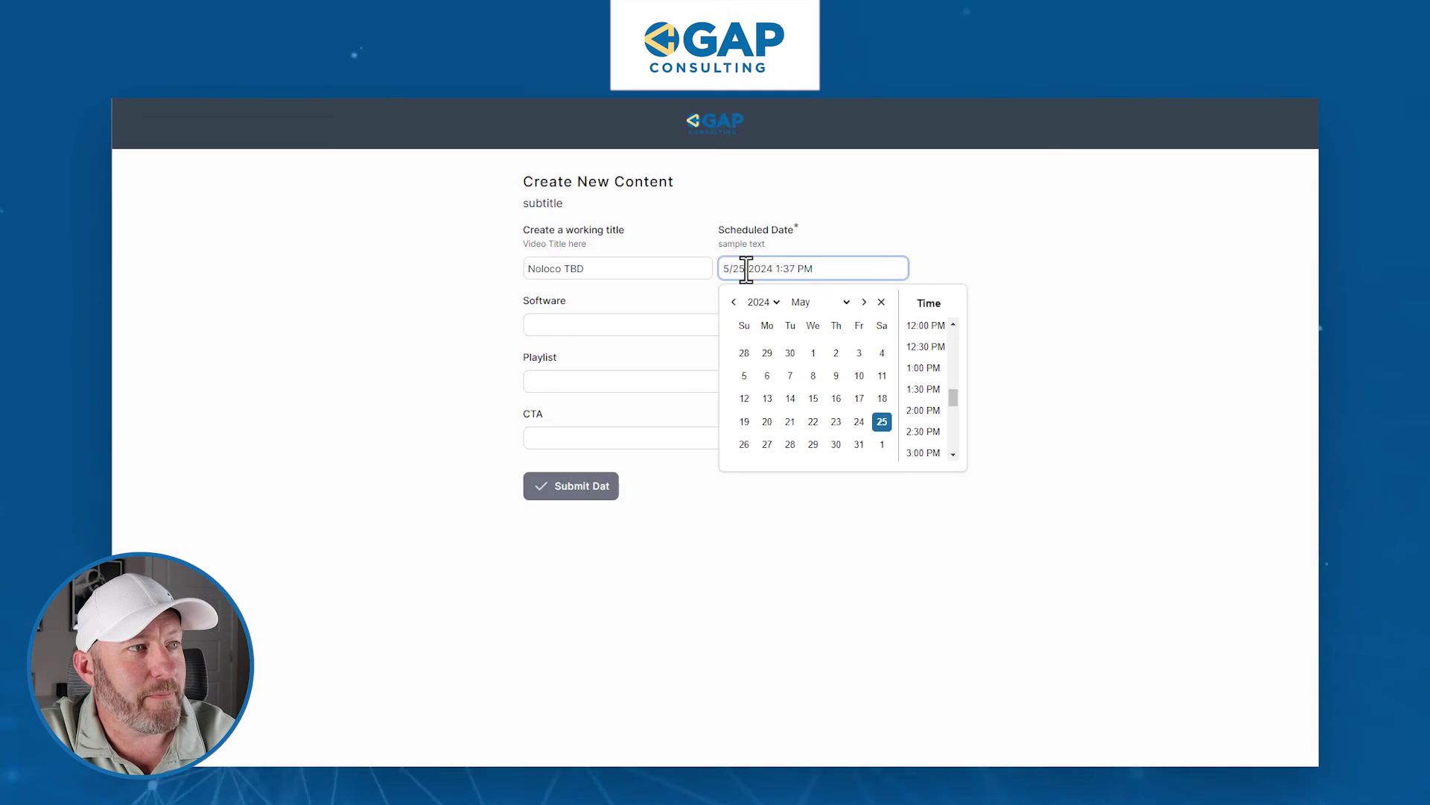
click(812, 446)
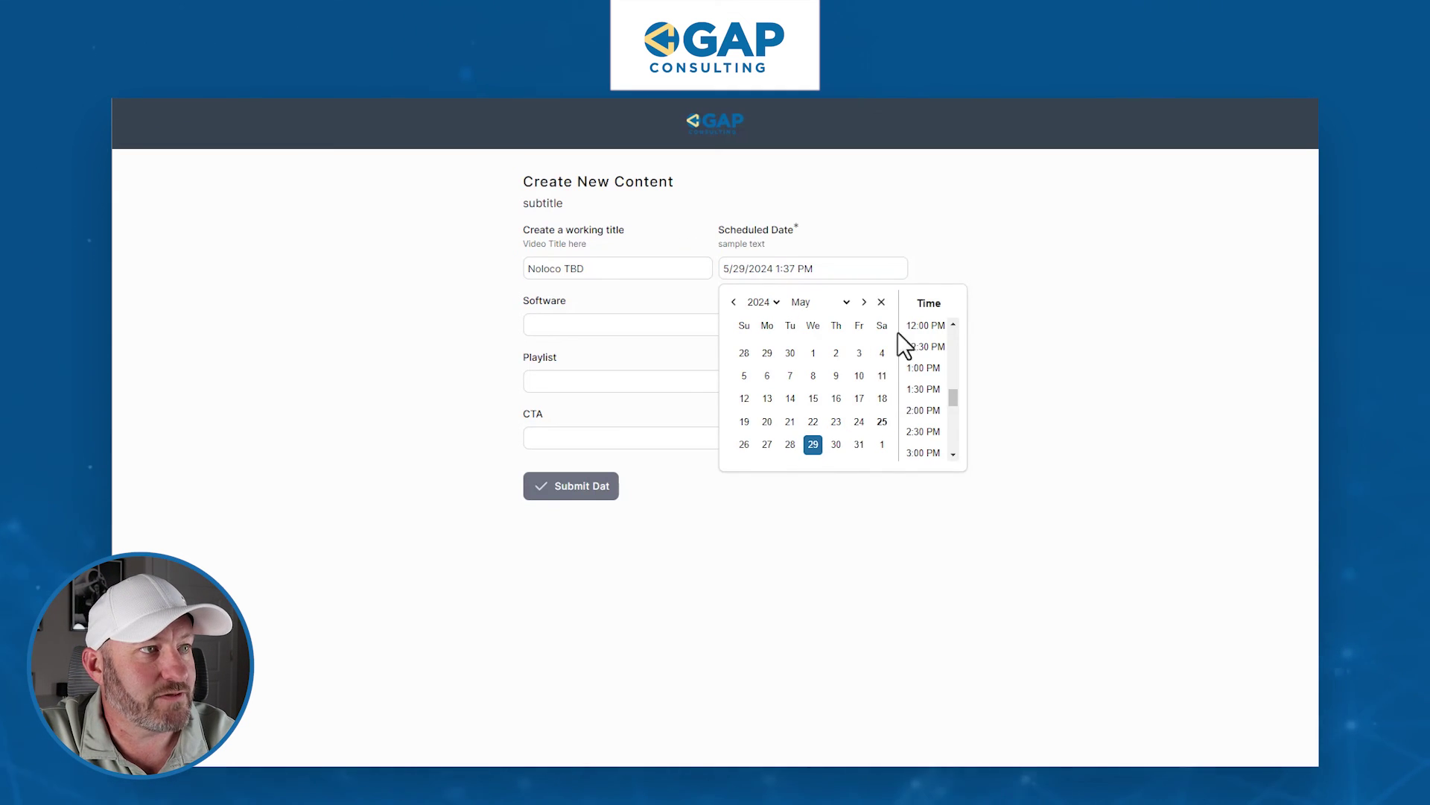
scroll(938, 393, up, 5)
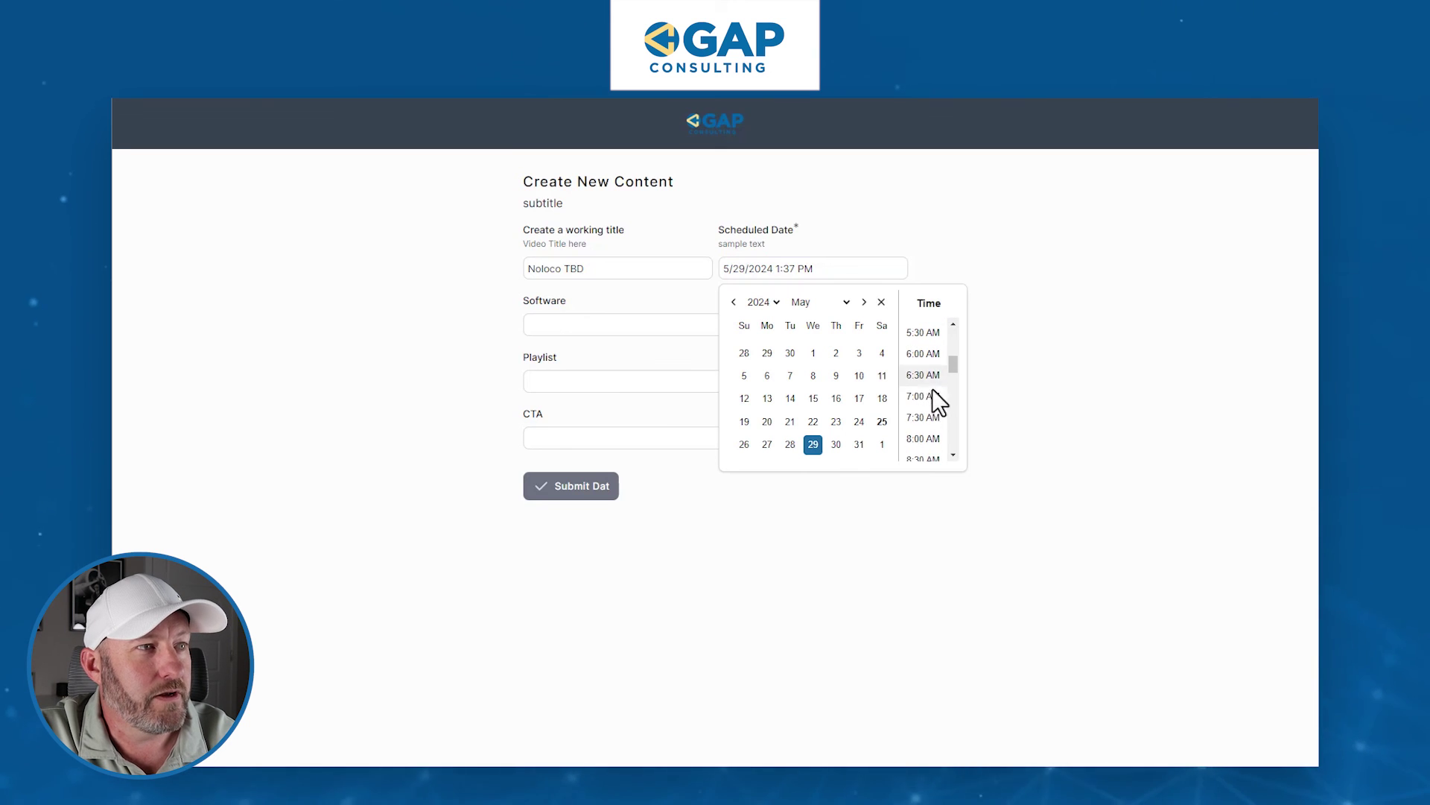
click(924, 437)
- Choose Software Noloco, Playlist No-Code Automation, and CTA Automation Webinar
click(577, 328)
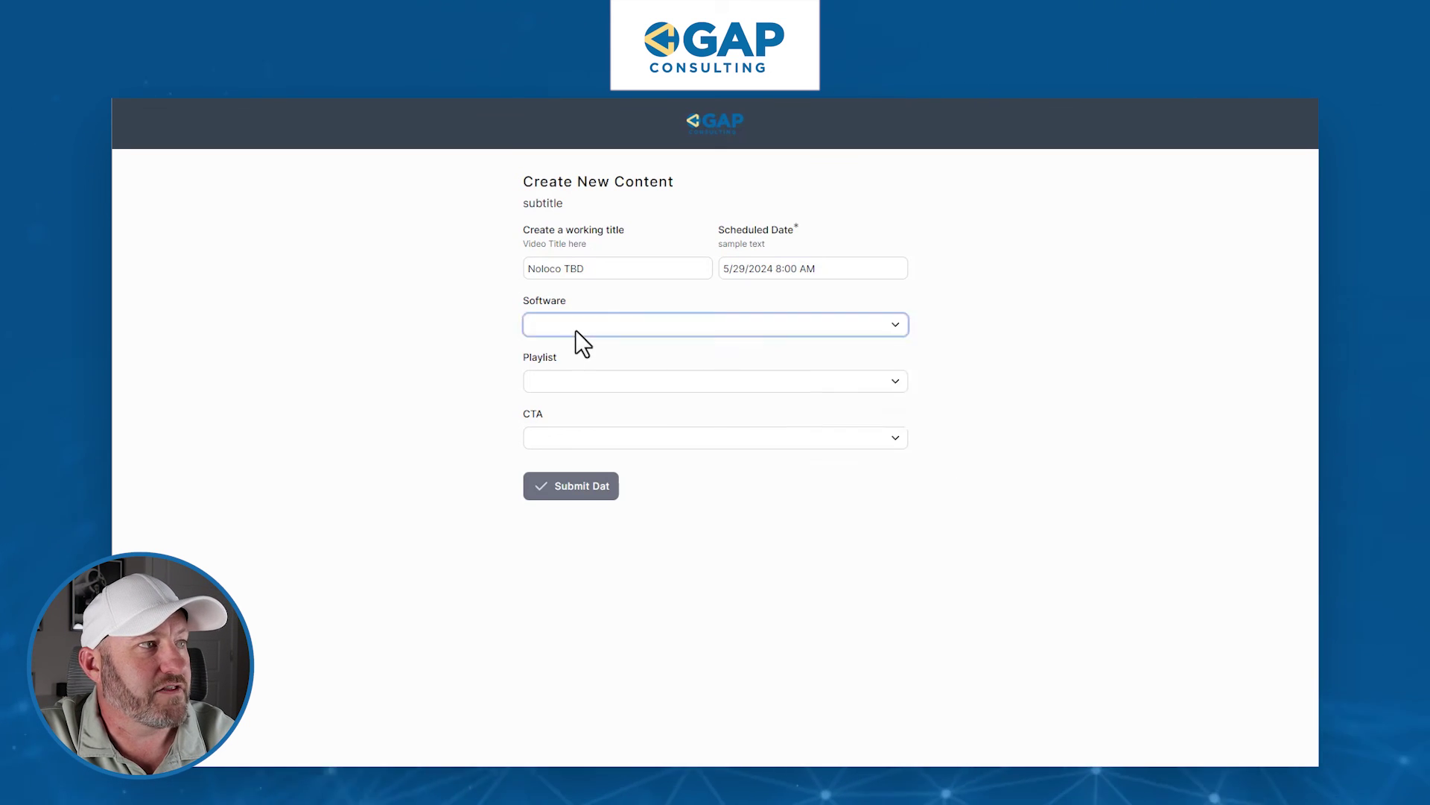
click(578, 328)
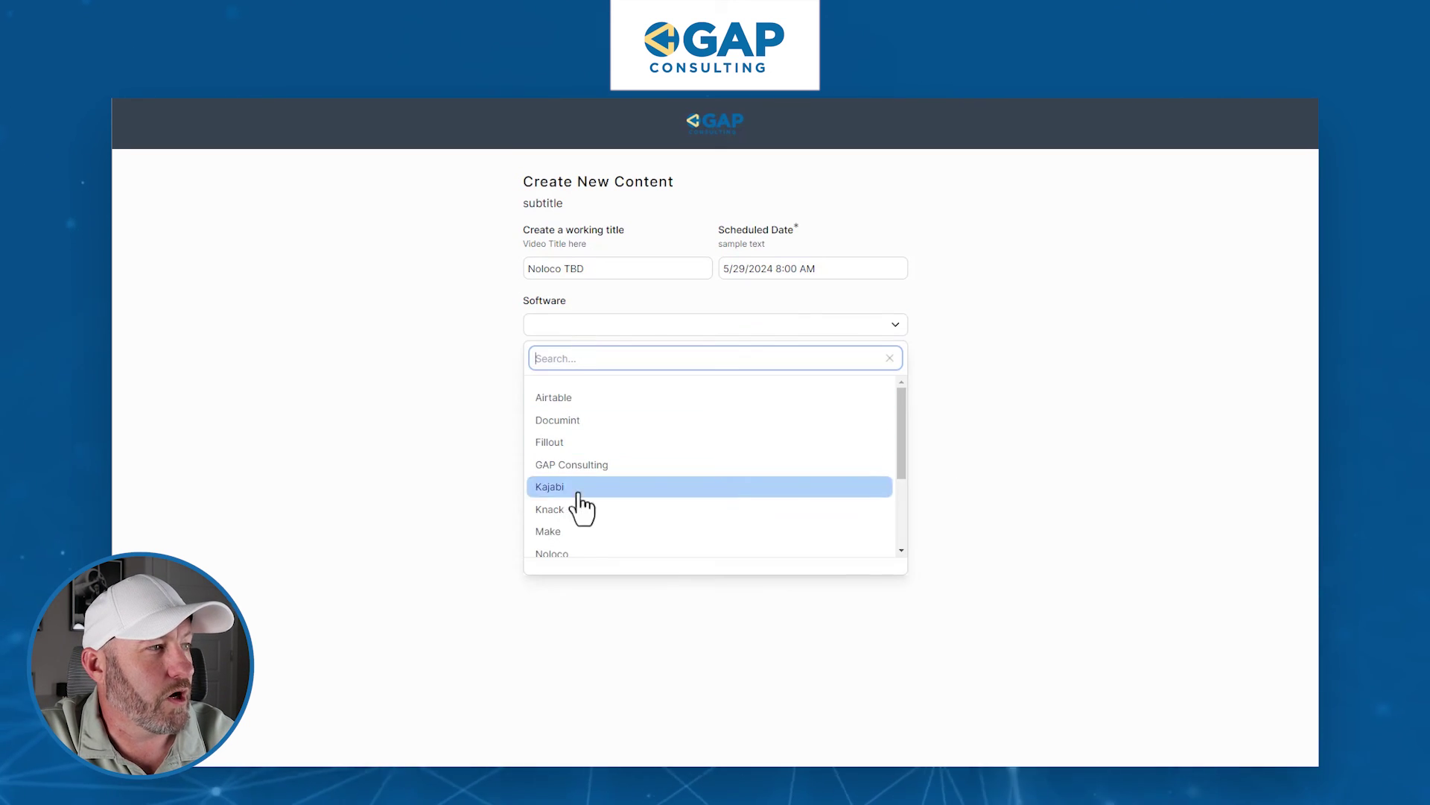
click(567, 554)
click(569, 379)
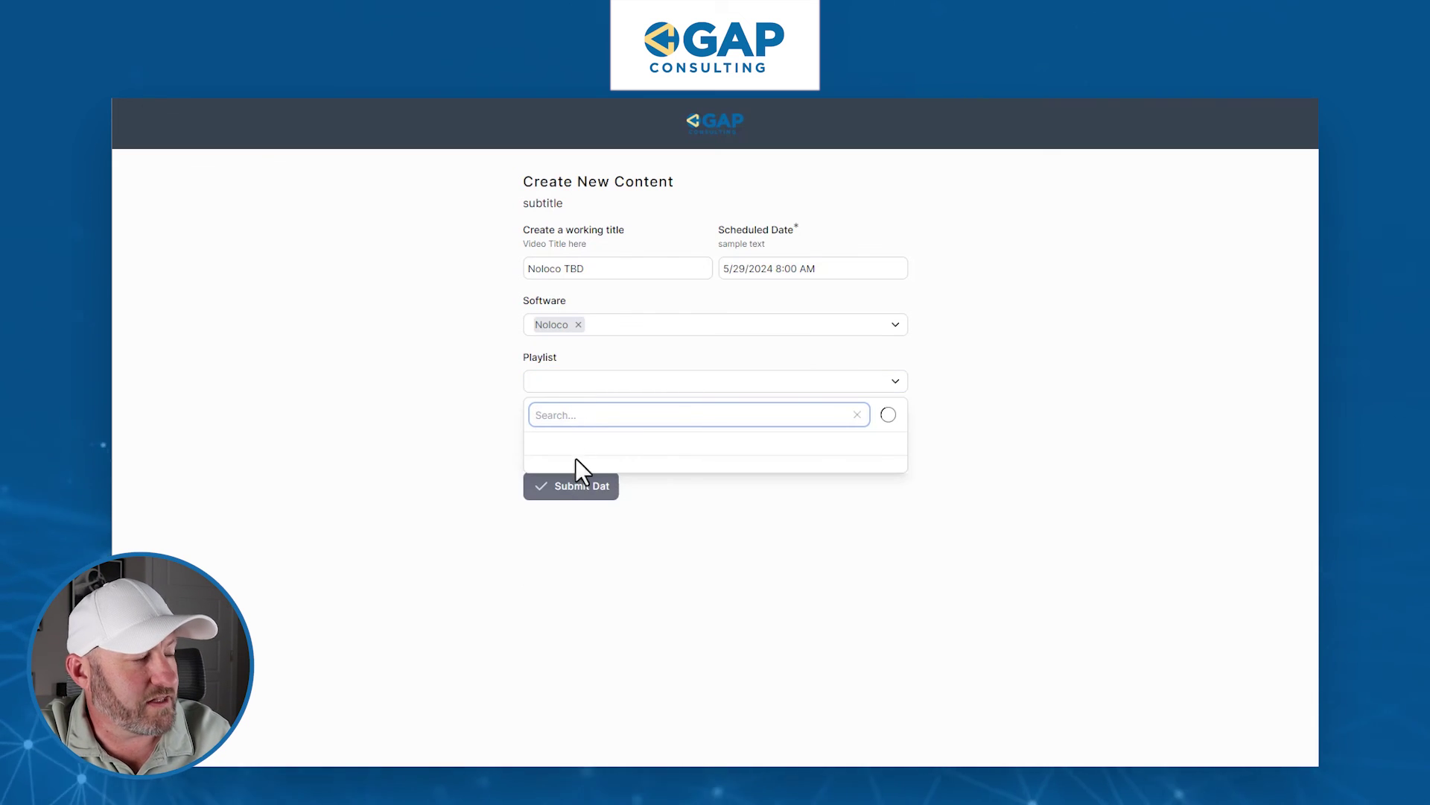
text(aut)
click(598, 501)
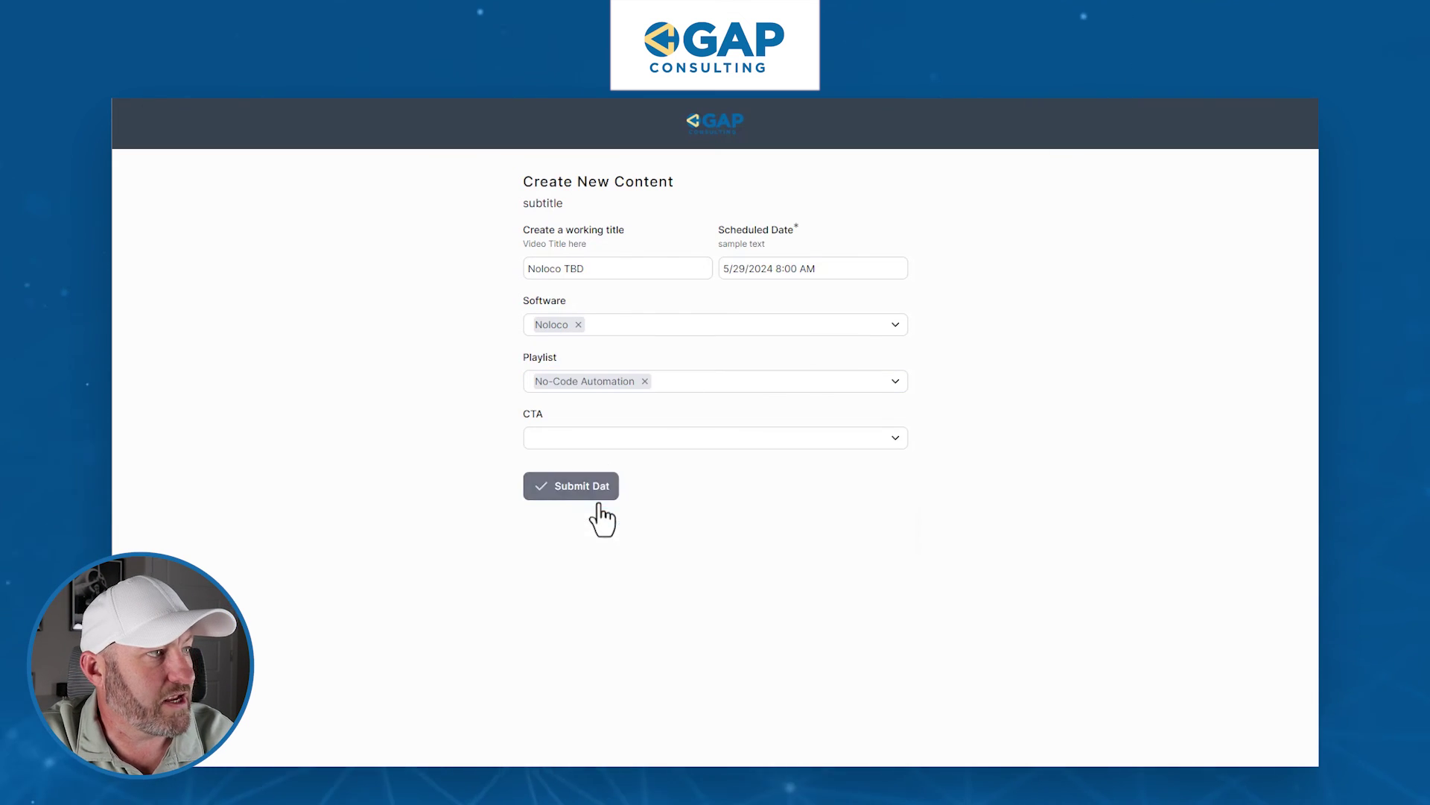
click(597, 445)
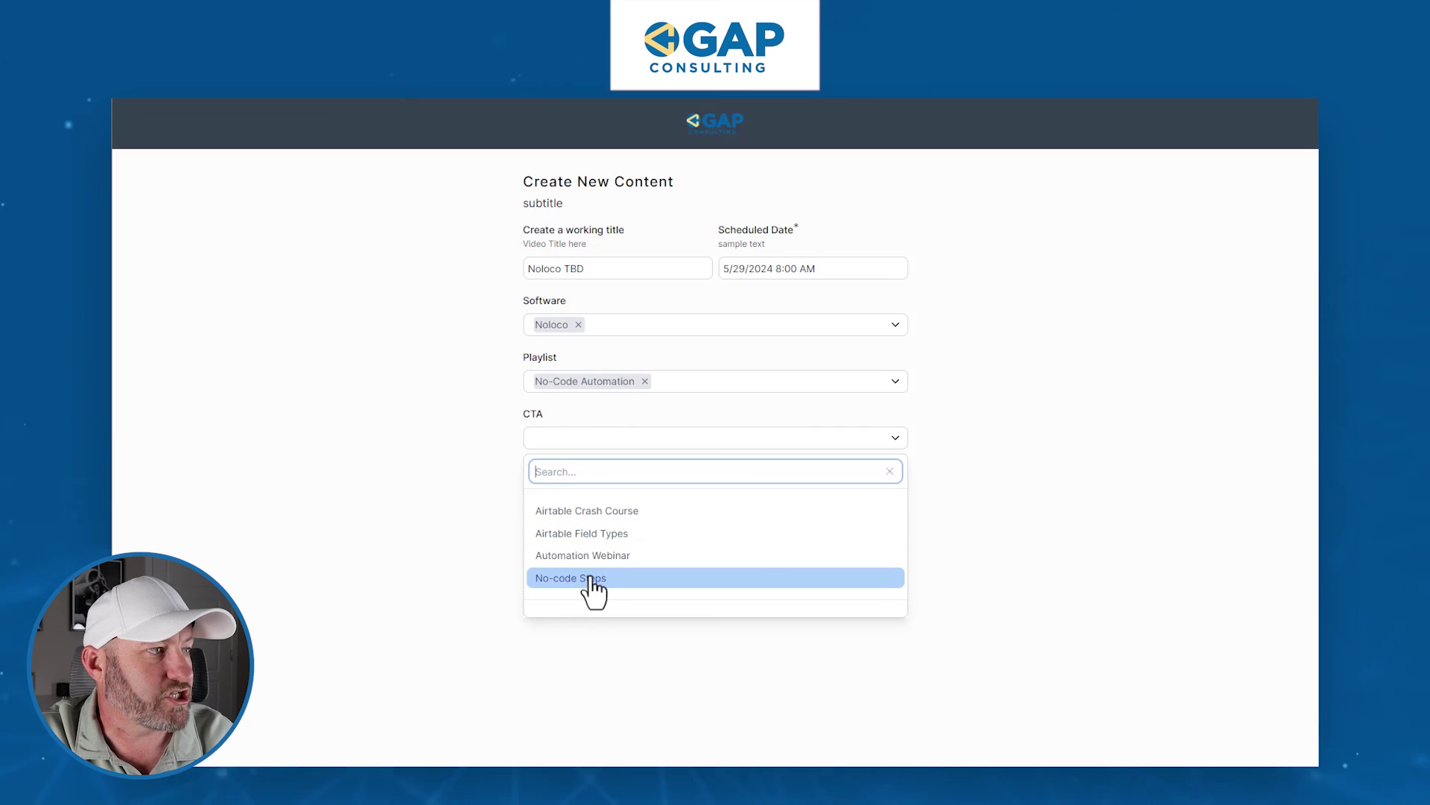
click(589, 556)
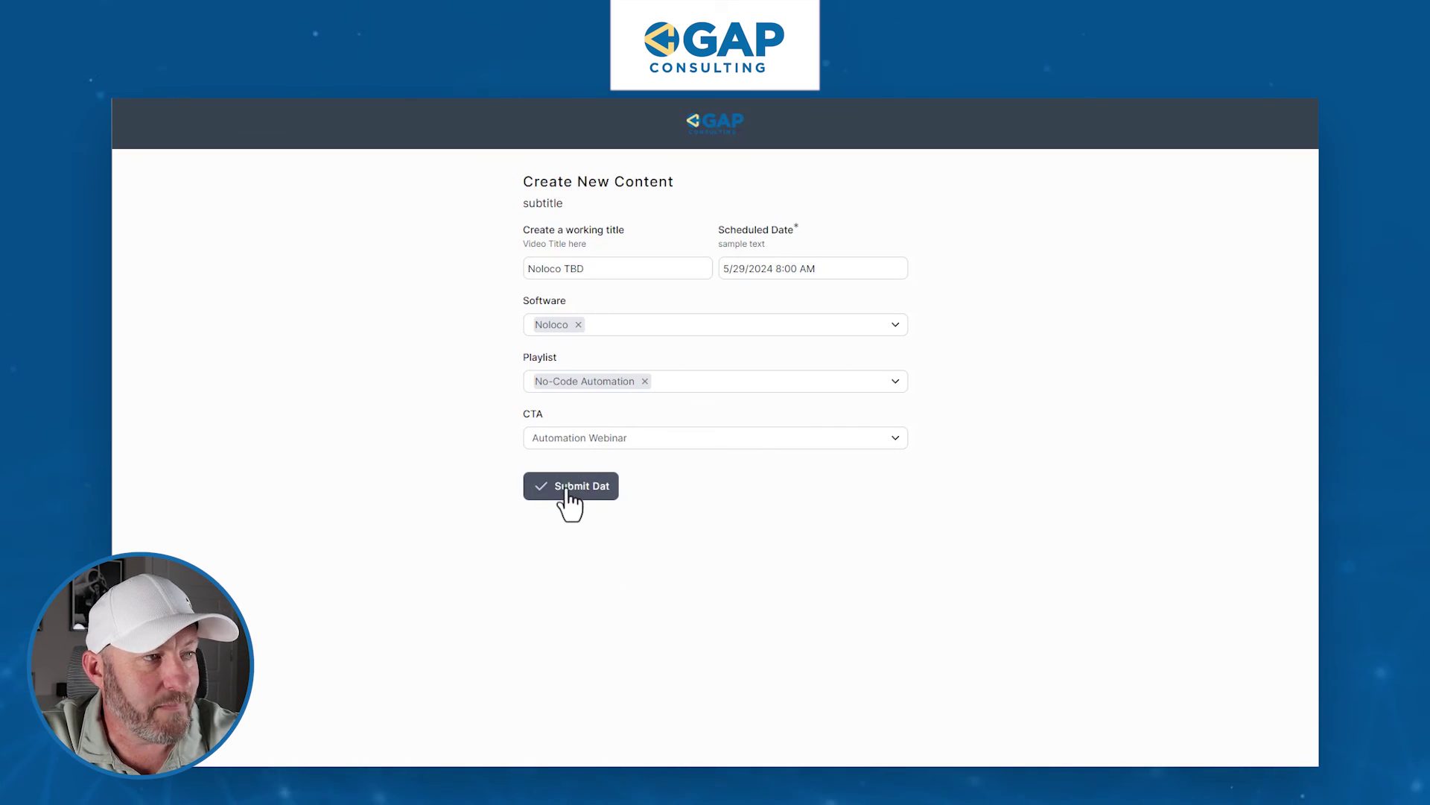